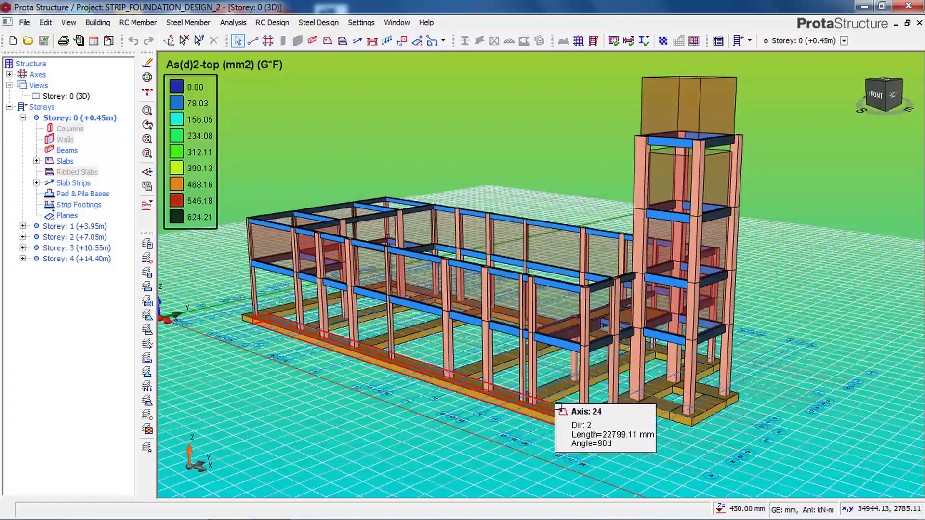
- Examine the completed 3D building model and its strip foundations from several sides
mouse_move(554, 410)
middle_down()
mouse_move(502, 392)
mouse_move(597, 393)
mouse_move(526, 401)
middle_up()
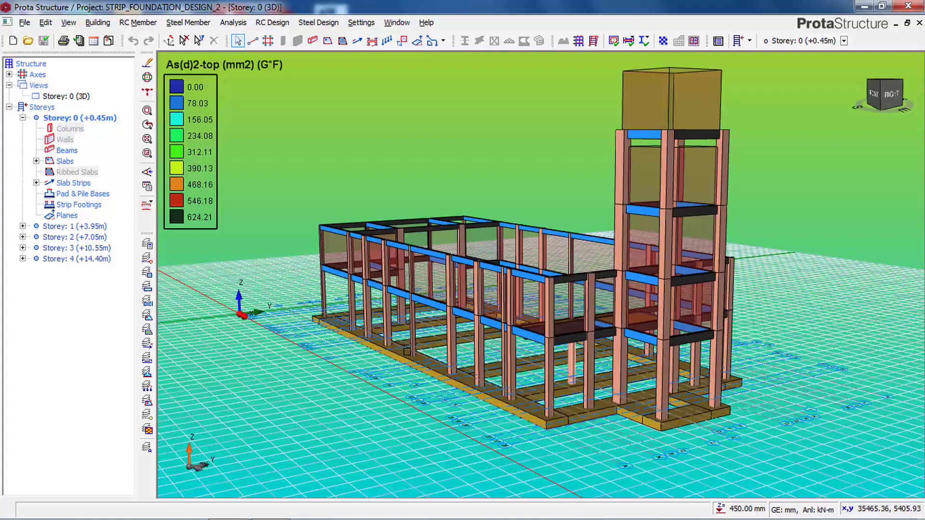
mouse_move(402, 357)
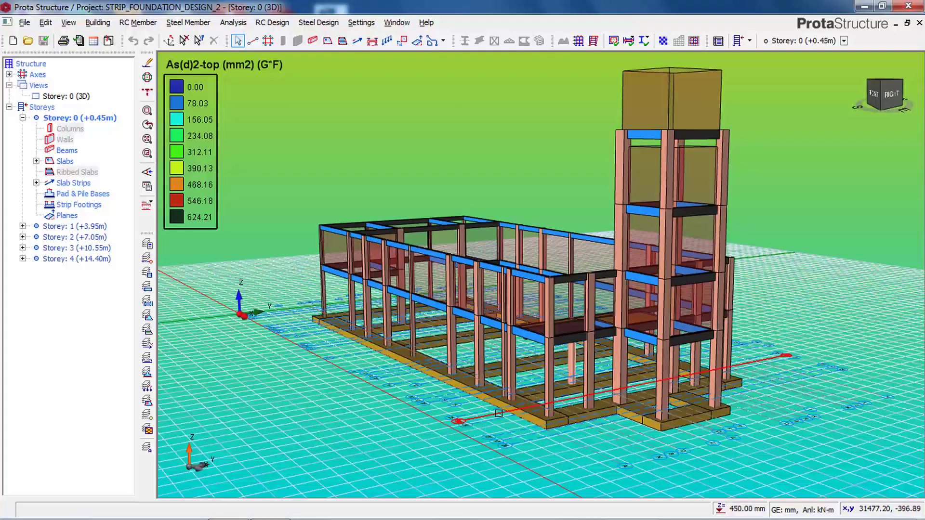
mouse_move(531, 423)
middle_down()
mouse_move(687, 398)
mouse_move(637, 413)
mouse_move(437, 427)
mouse_move(332, 405)
mouse_move(597, 405)
mouse_move(662, 418)
mouse_move(635, 430)
middle_up()
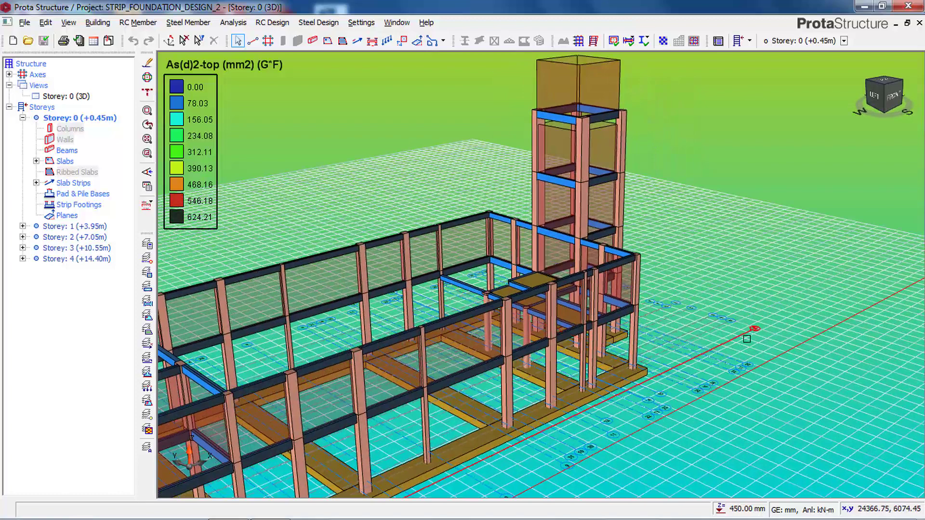
scroll(662, 378, down, 1)
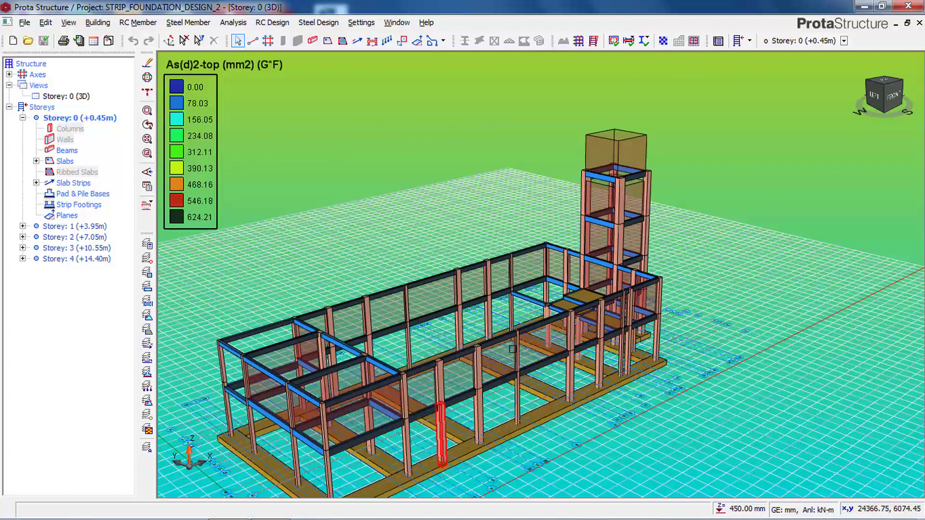
scroll(458, 376, down, 1)
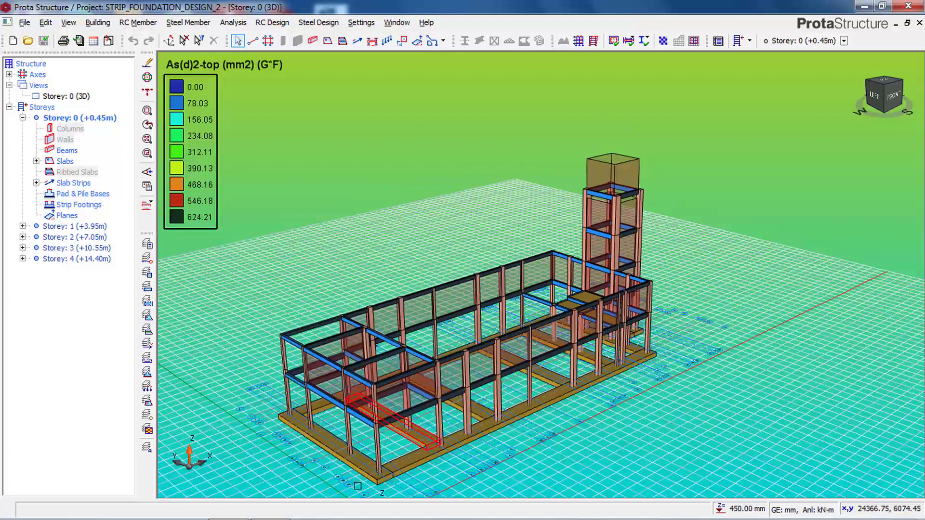
scroll(359, 482, up, 1)
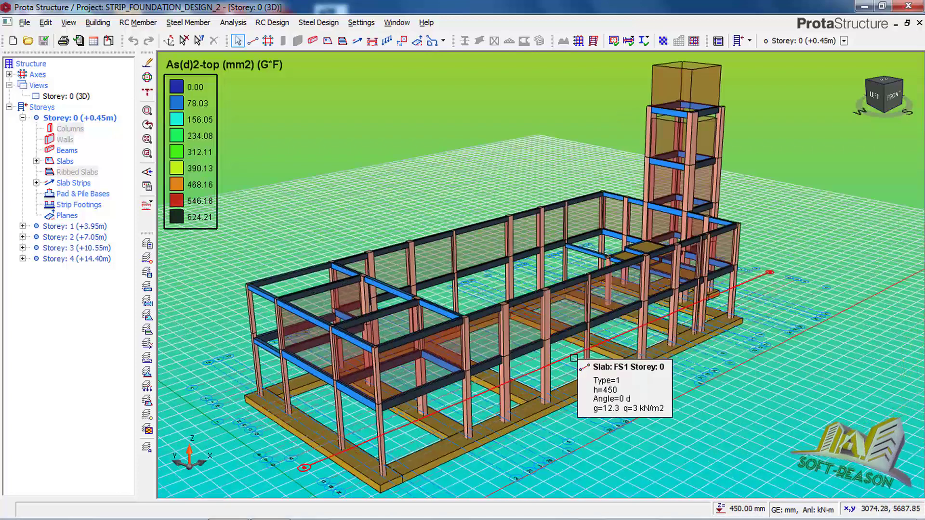
click(554, 378)
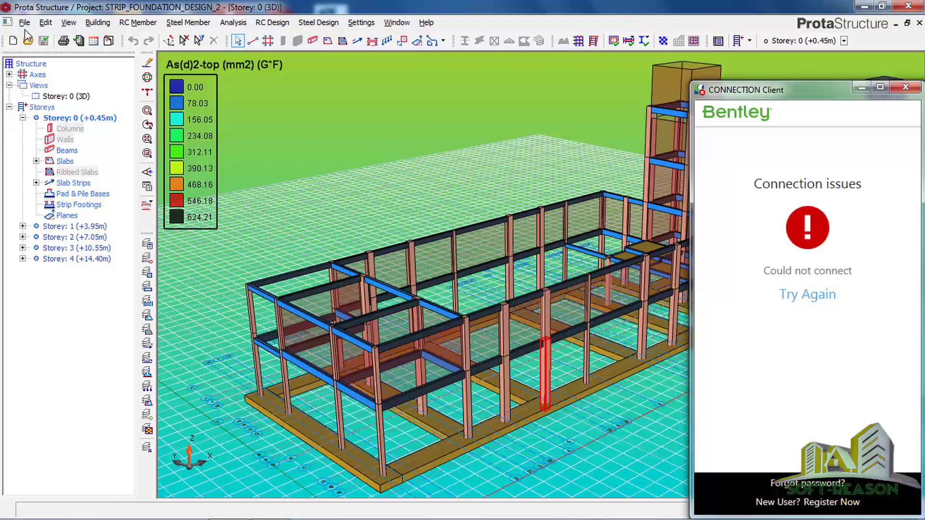
click(912, 90)
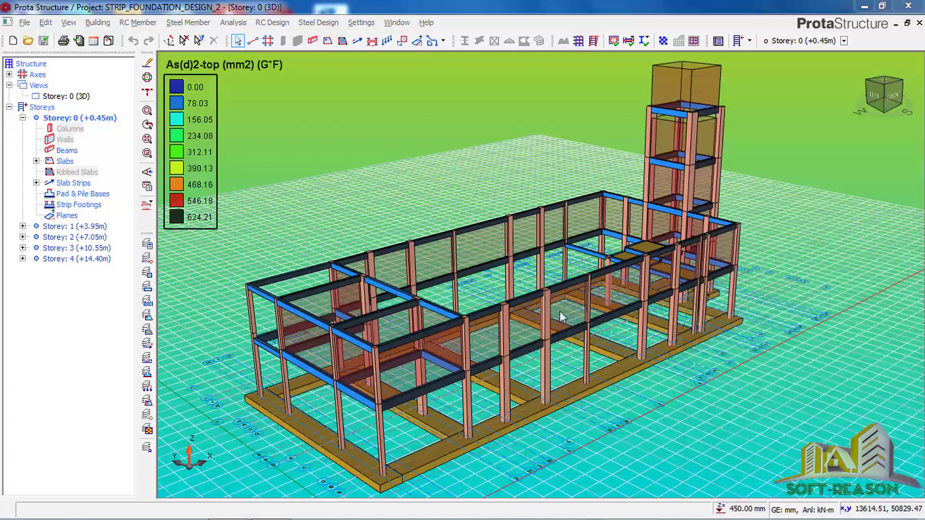
scroll(342, 332, up, 2)
scroll(342, 332, up, 2)
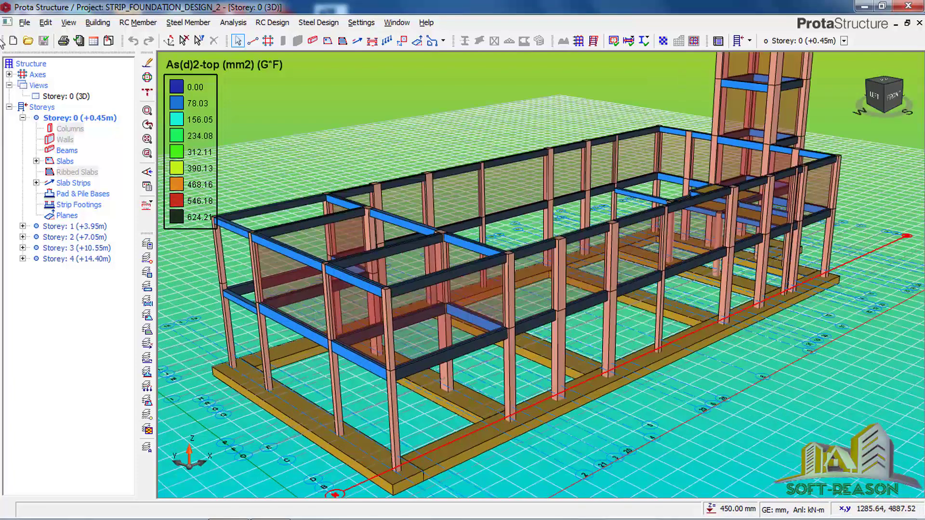
- Open the recent project STRIP_FOUNDATION_DESIGN
click(23, 24)
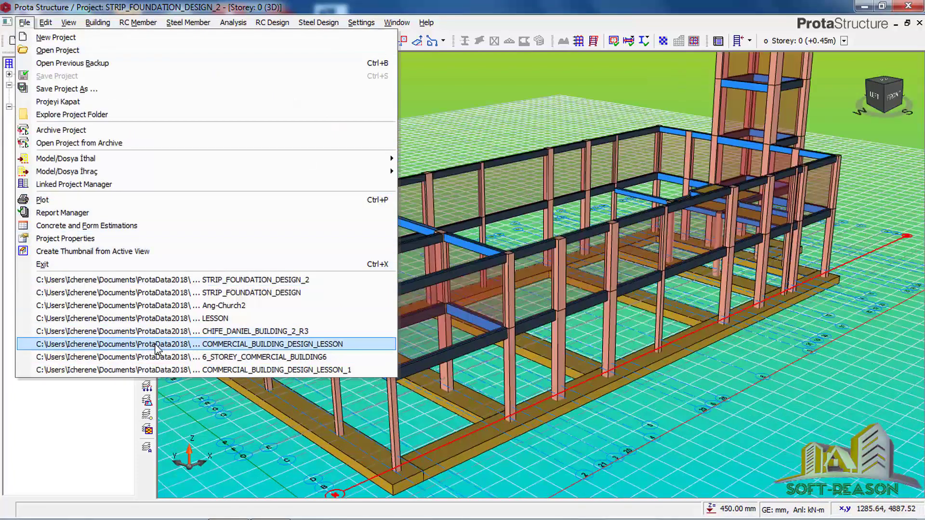
click(203, 294)
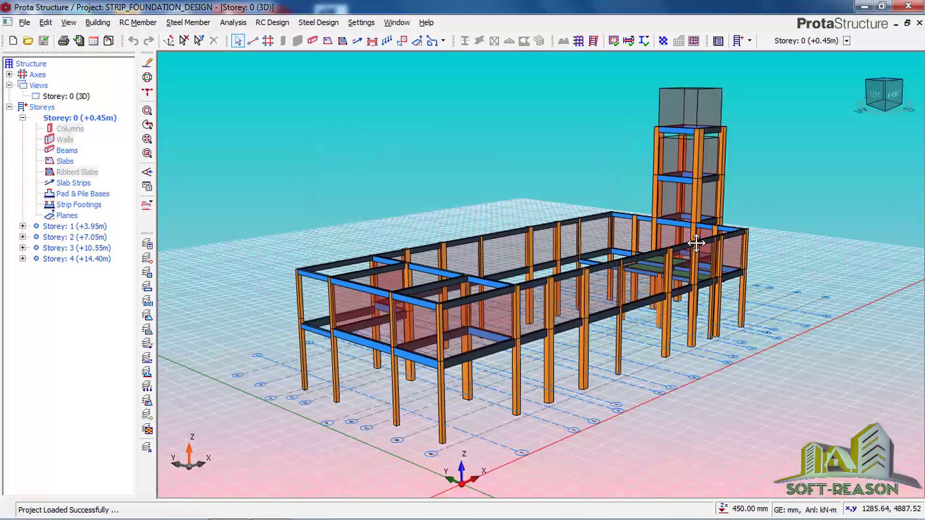
- Inspect the 3D frame without foundations, looking closely at the slabs and round columns near the tower
scroll(557, 296, up, 2)
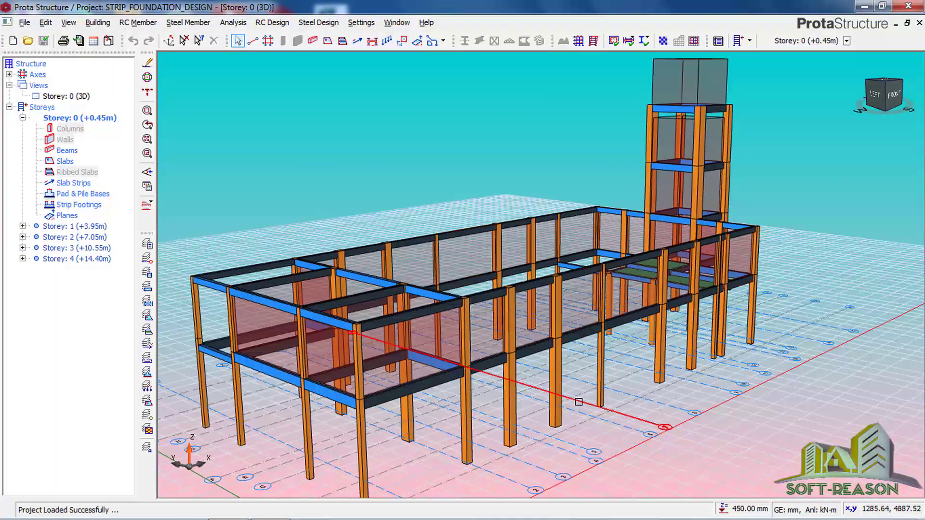
scroll(698, 226, up, 1)
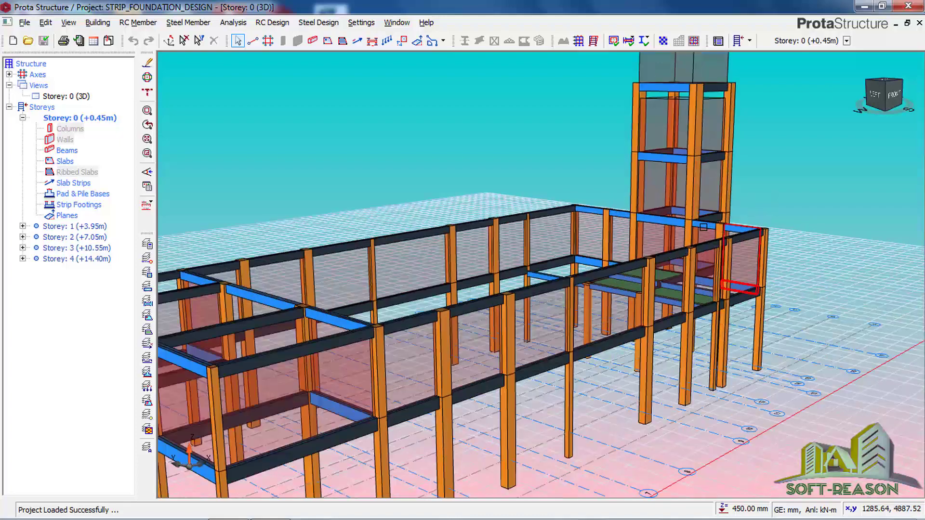
scroll(684, 244, up, 1)
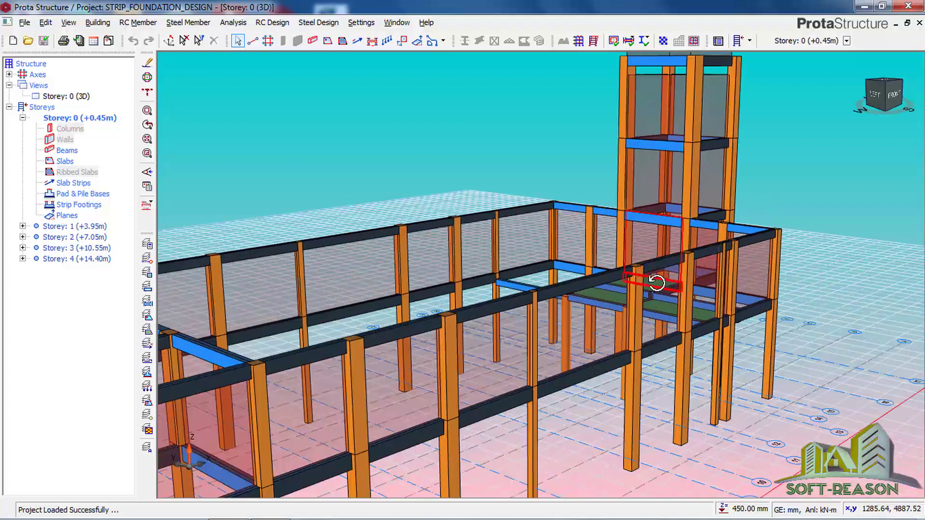
scroll(656, 279, up, 3)
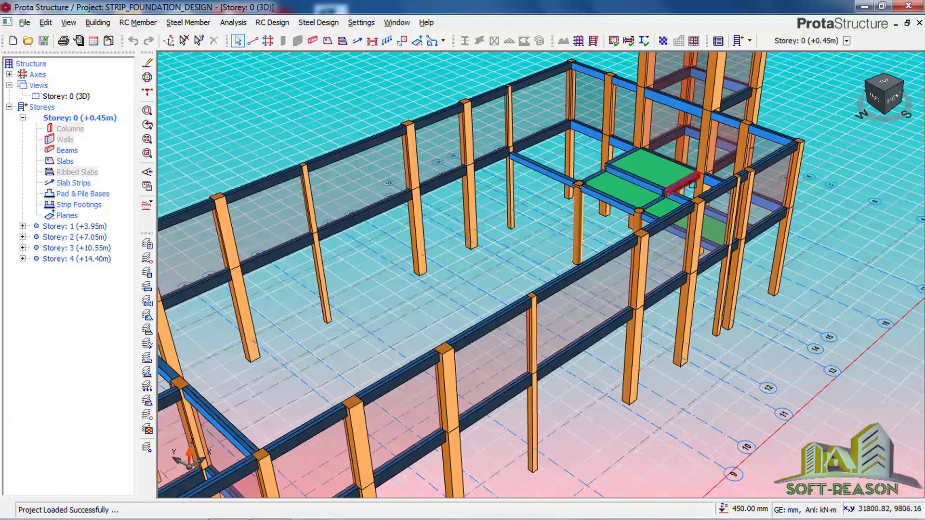
scroll(692, 183, up, 3)
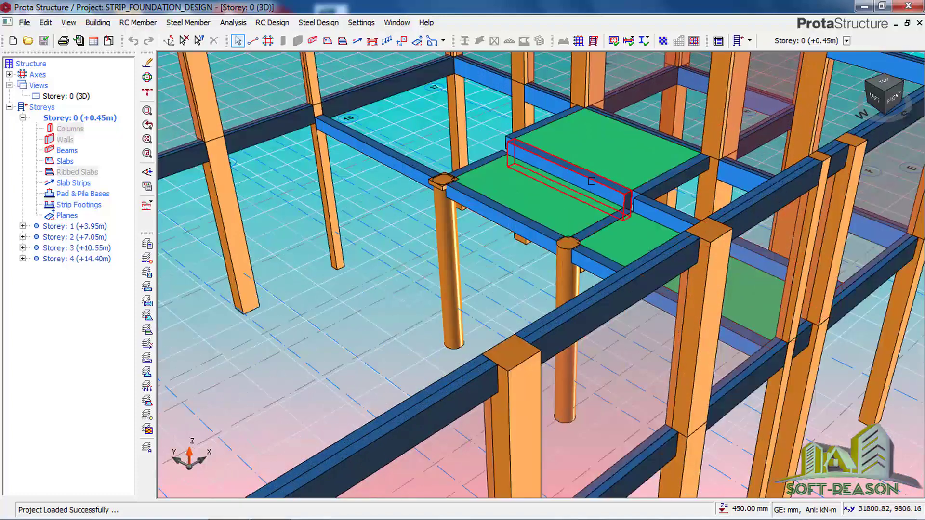
scroll(613, 223, down, 3)
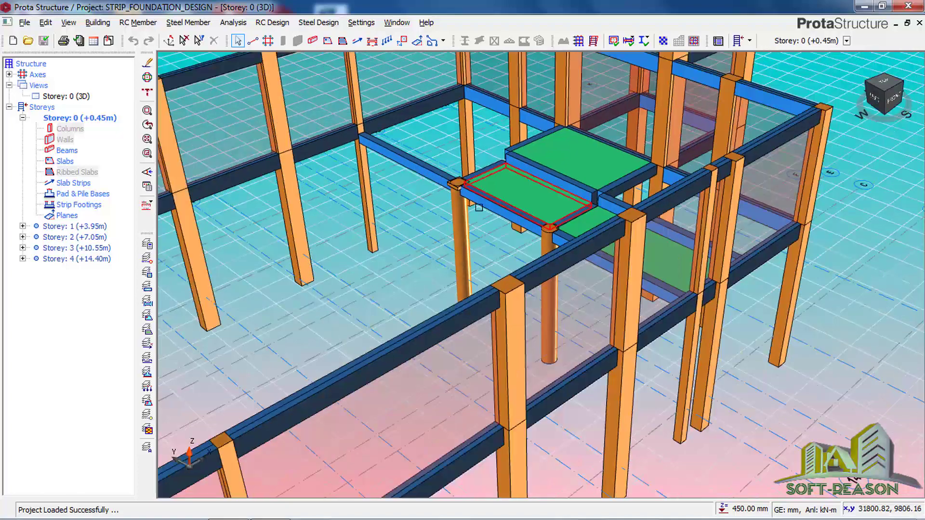
scroll(590, 289, down, 1)
scroll(599, 284, down, 3)
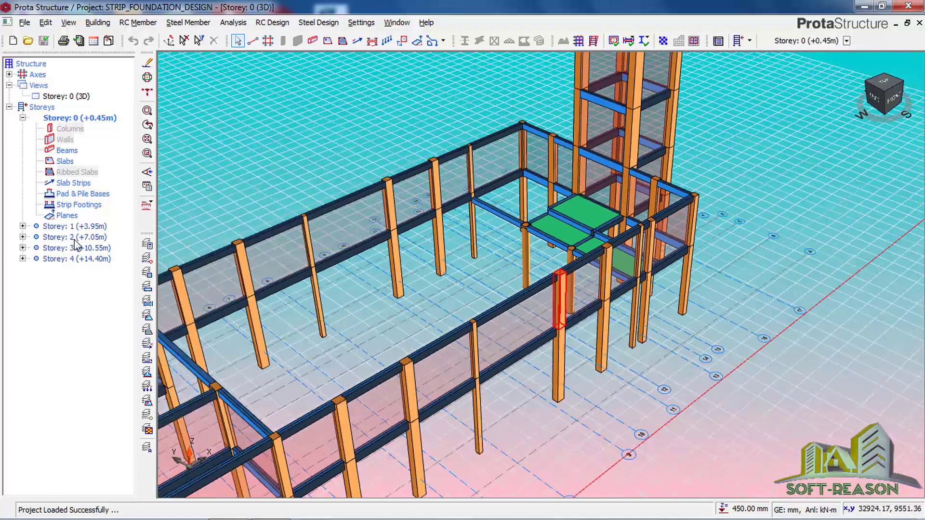
- Make Storey 1 (+3.95m) the active storey and switch its 3D view to a plan view
click(74, 229)
click(74, 228)
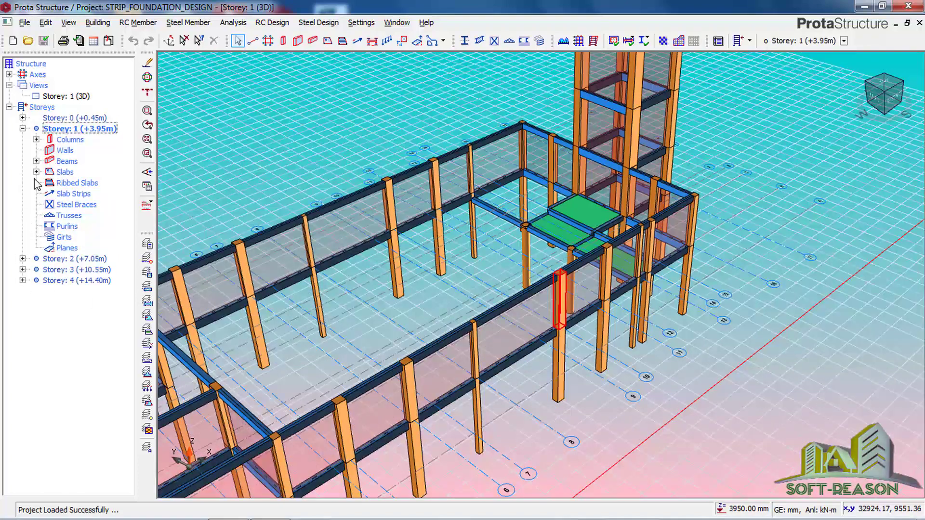
click(74, 97)
right_click(75, 97)
click(102, 101)
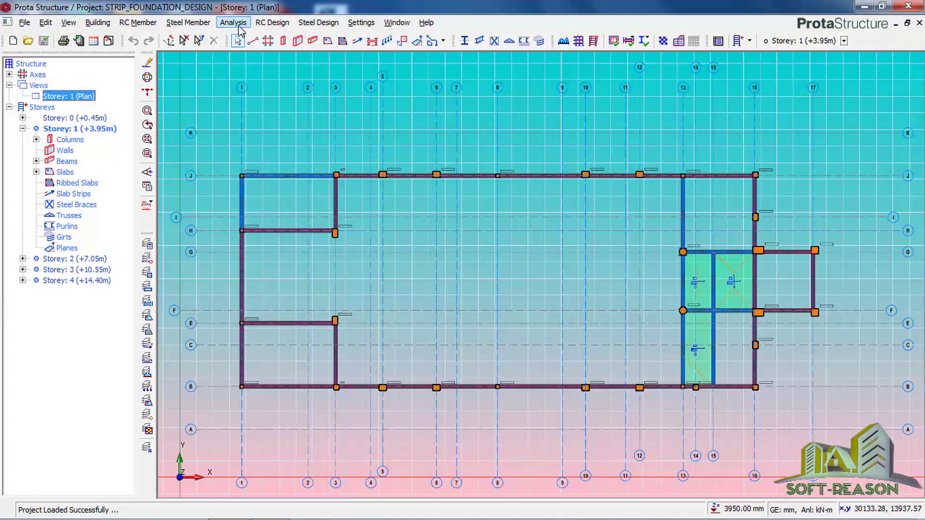
- Set the allowable stress of soil to 75 kN/m2 in the foundation parameters of the 3D Building Analysis
click(236, 25)
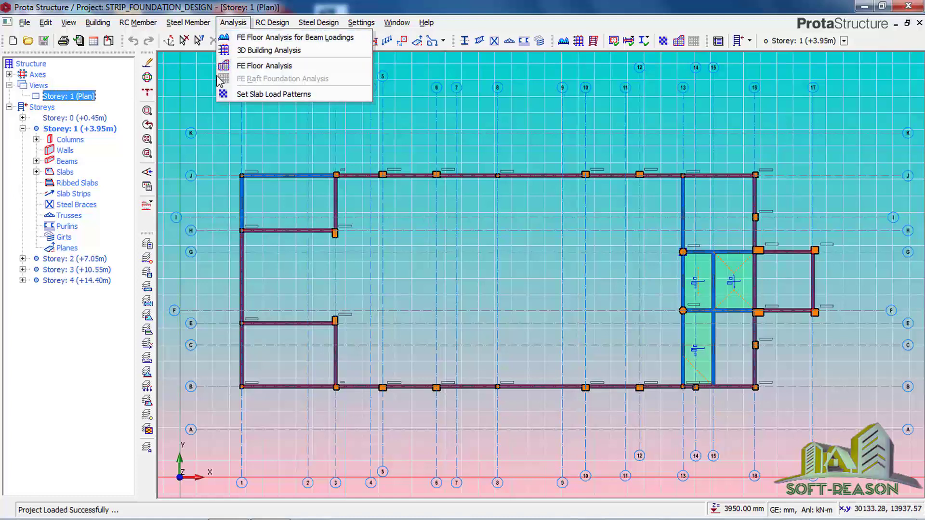
click(266, 52)
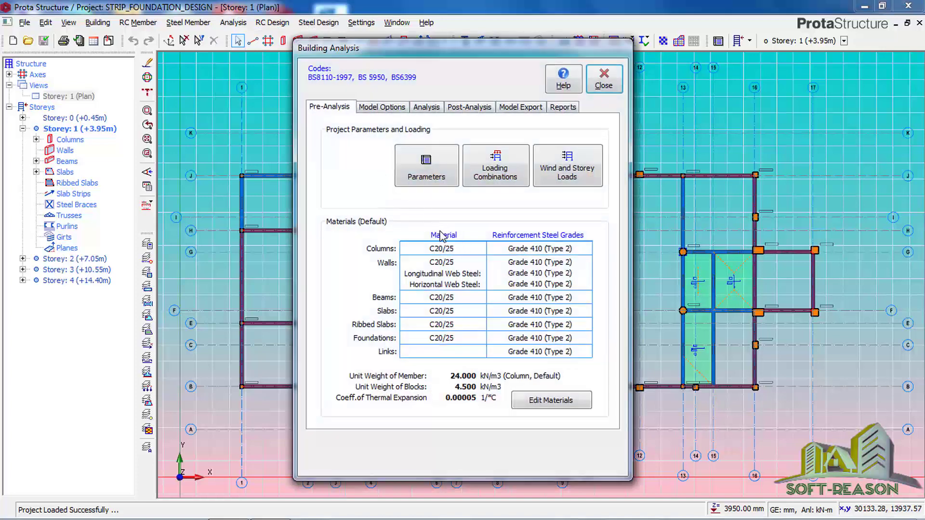
click(428, 176)
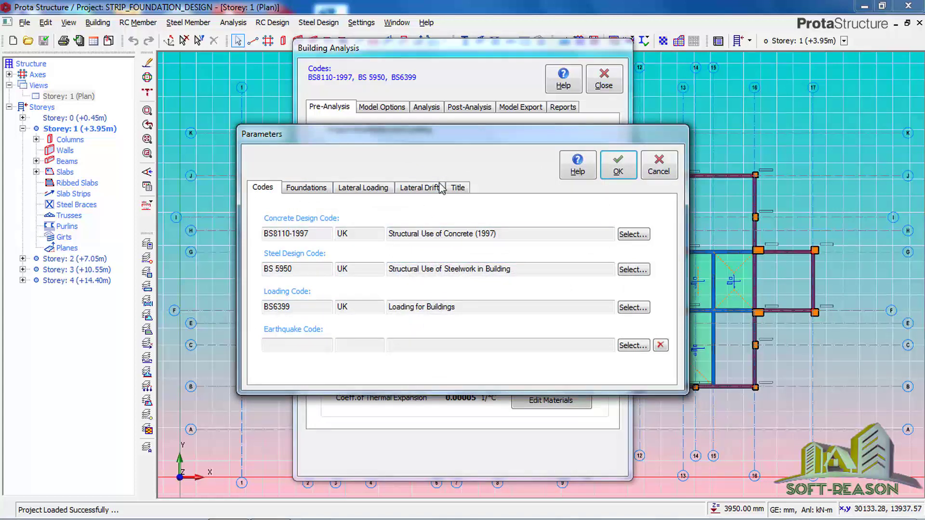
click(355, 190)
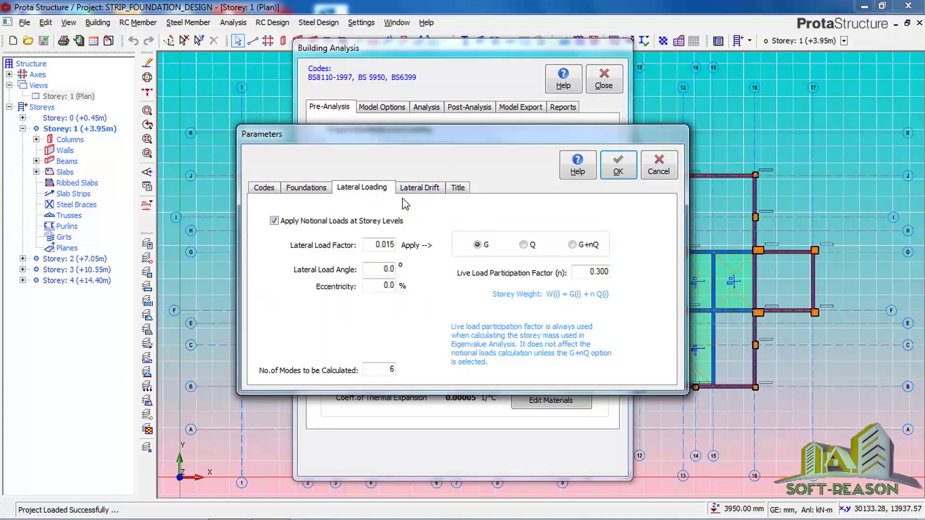
click(417, 188)
click(318, 189)
key(Tab)
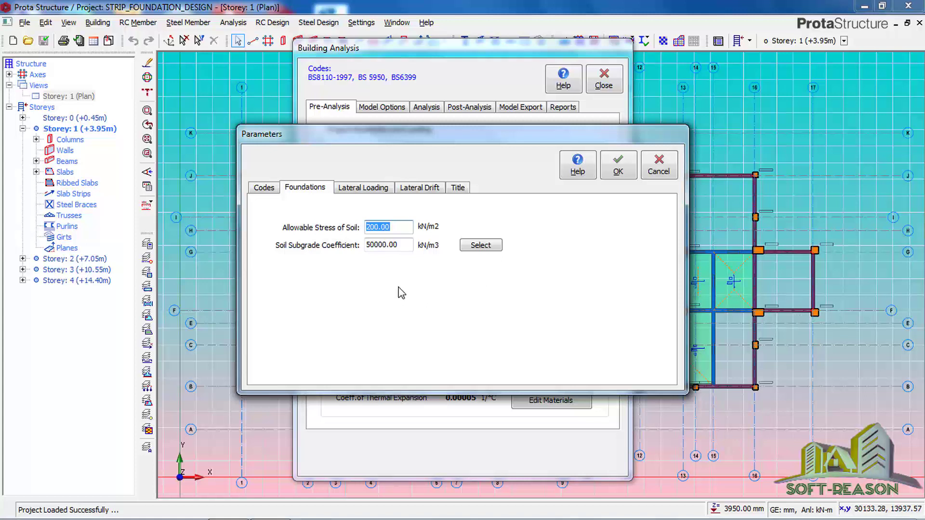
text(75)
- Enter the project header "strip foundation" and "Soft-reason" as the maker in the project title, and accept the parameters
click(415, 189)
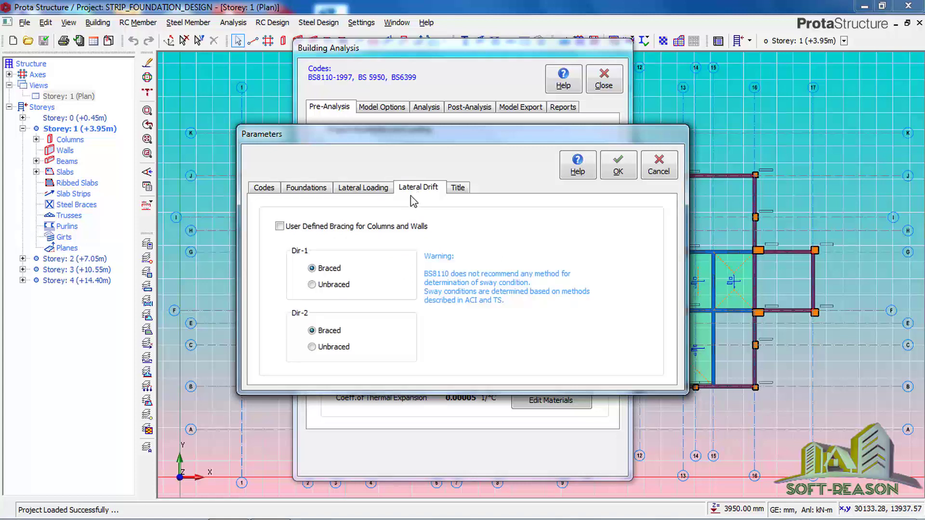
click(460, 188)
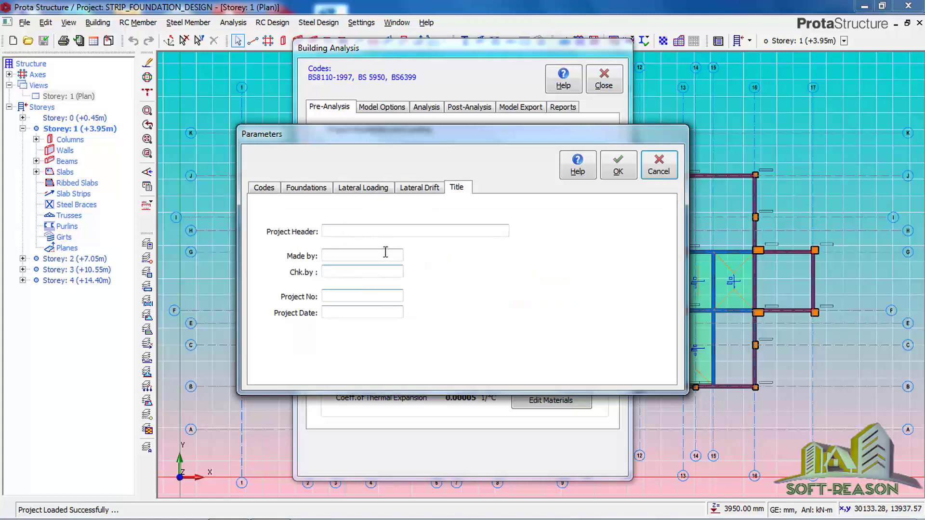
click(344, 233)
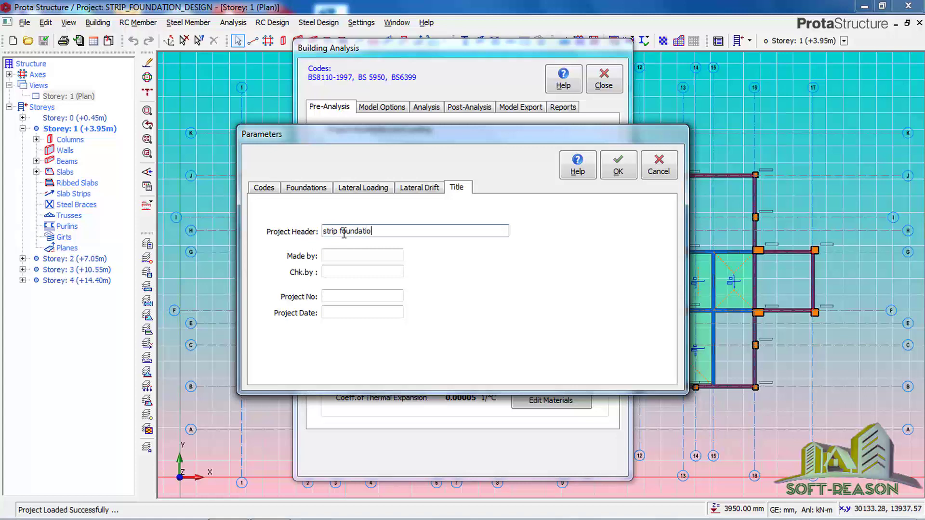
click(355, 256)
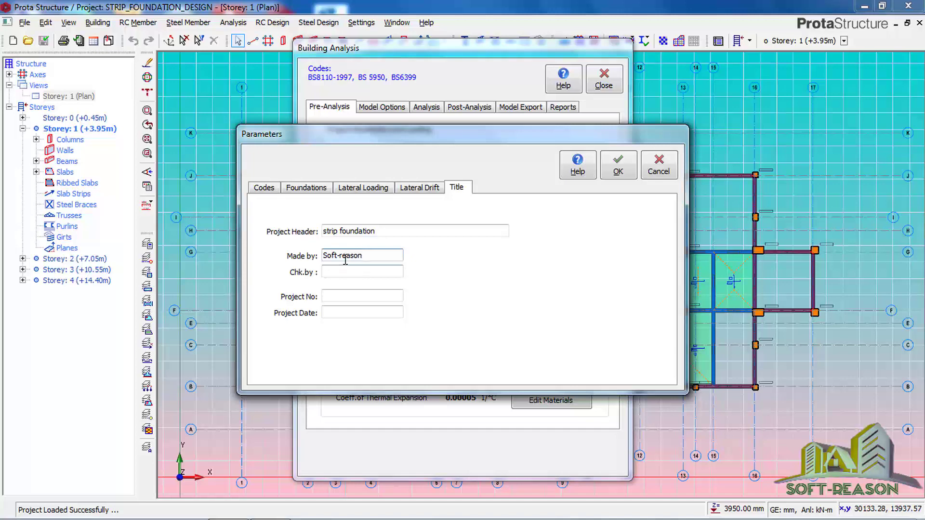
click(618, 172)
- Generate the loading combinations automatically, adding the unfactored G+Q combination and the factored G combination for Steel and Concrete, and accept them
click(495, 168)
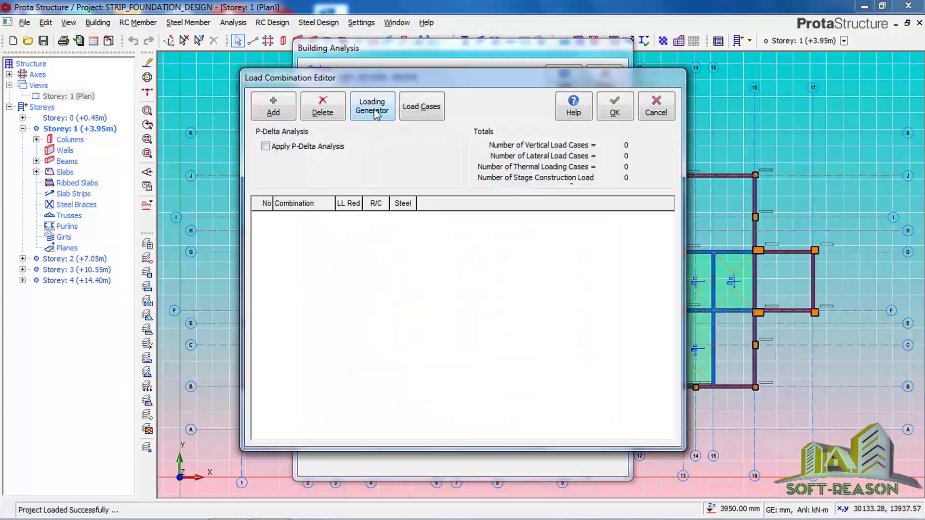
click(376, 114)
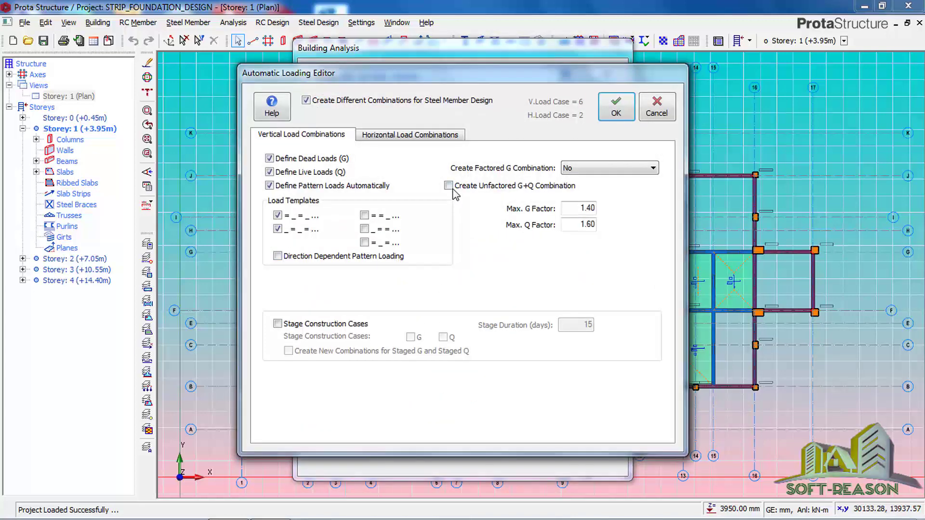
click(449, 186)
click(617, 168)
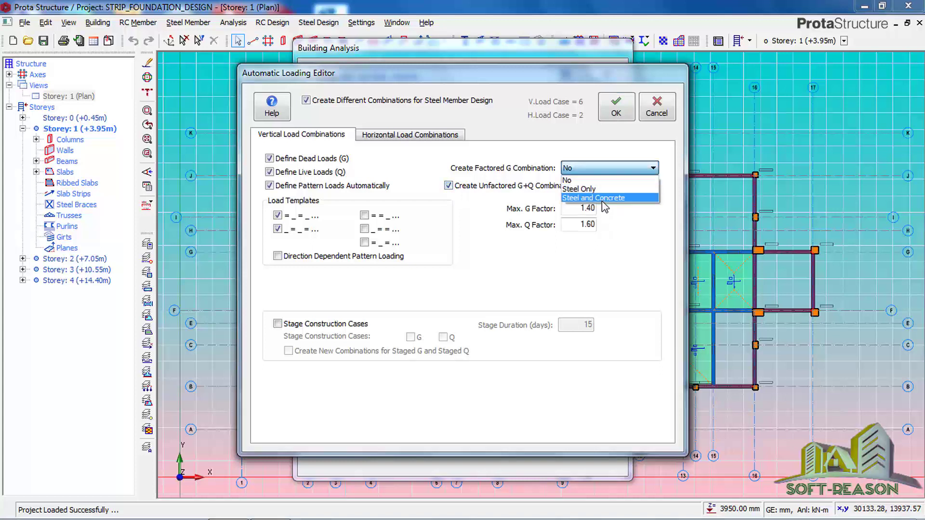
click(595, 199)
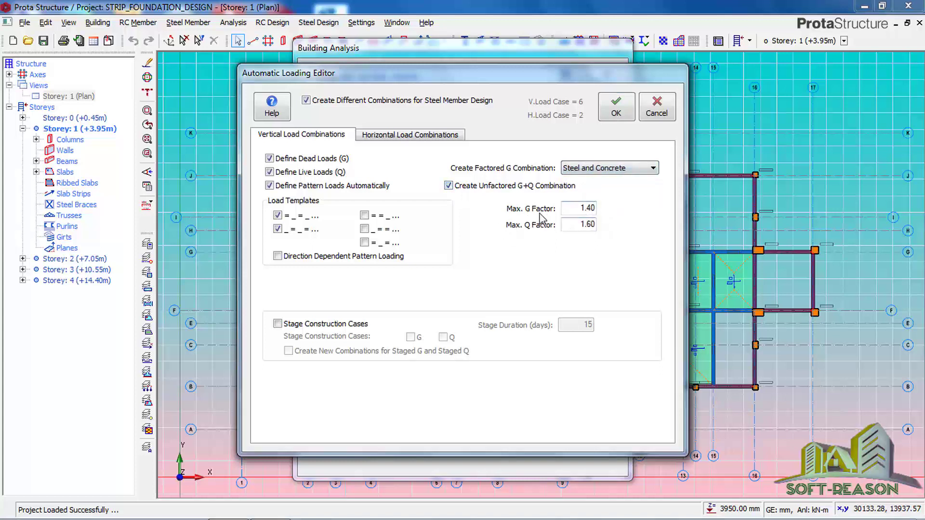
click(410, 135)
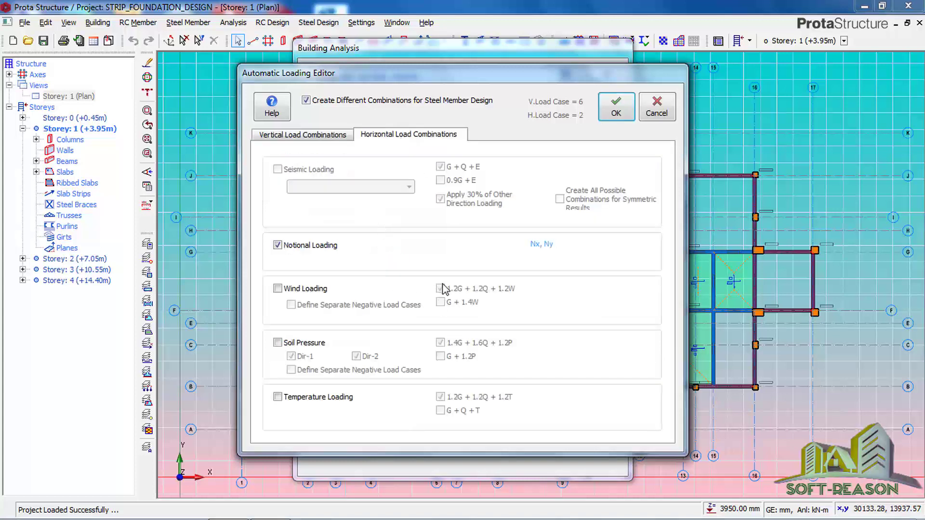
click(332, 136)
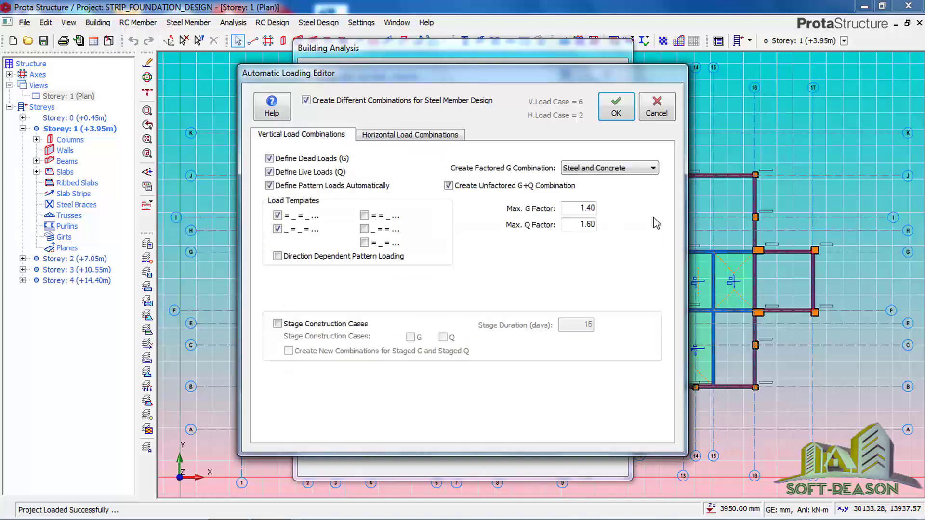
click(619, 114)
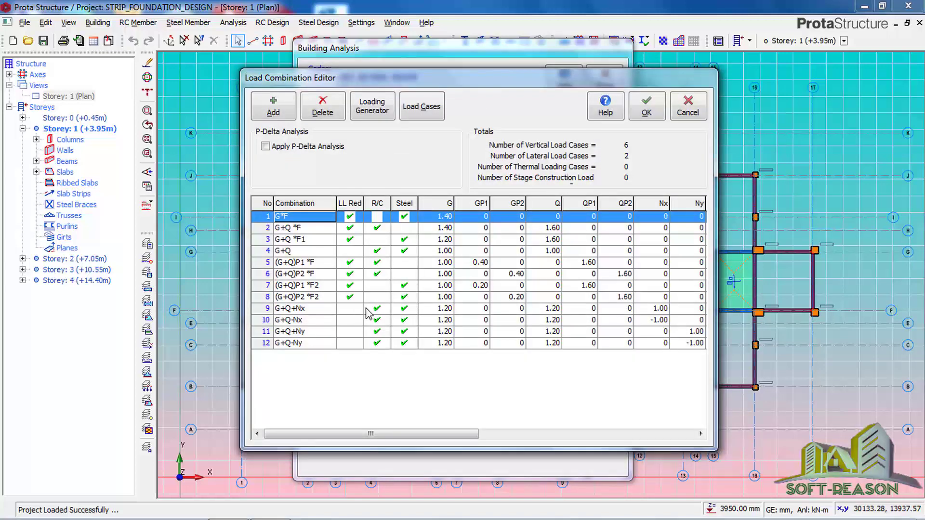
click(646, 107)
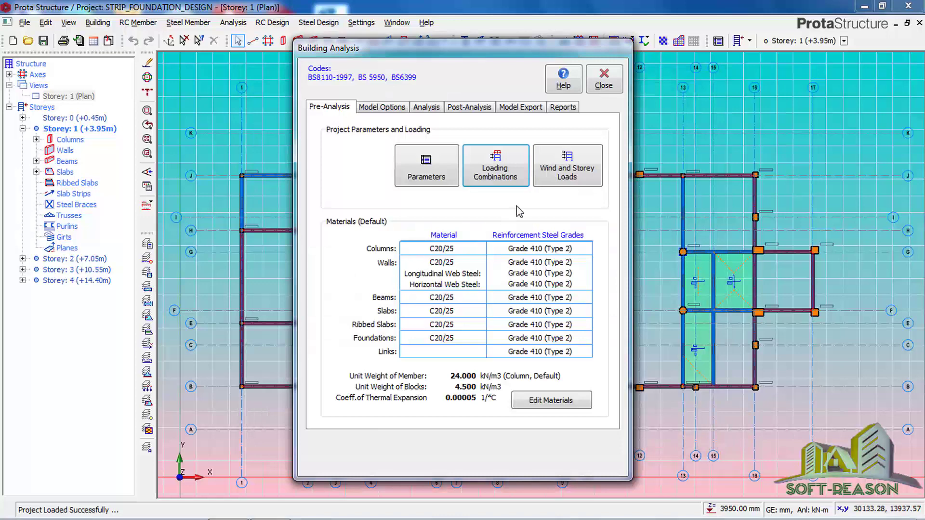
- Edit the default materials so that concrete columns use only Y16 and Y20 rebar diameters
click(541, 404)
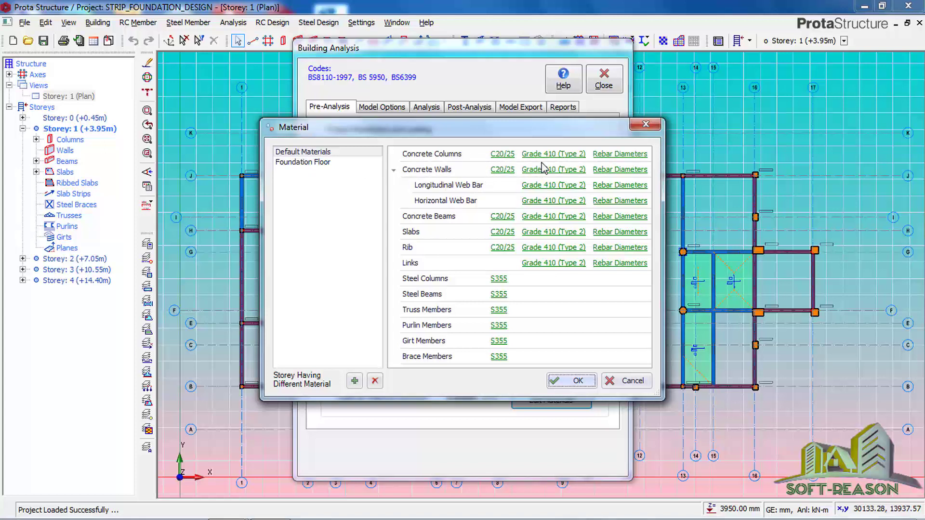
click(617, 155)
click(599, 190)
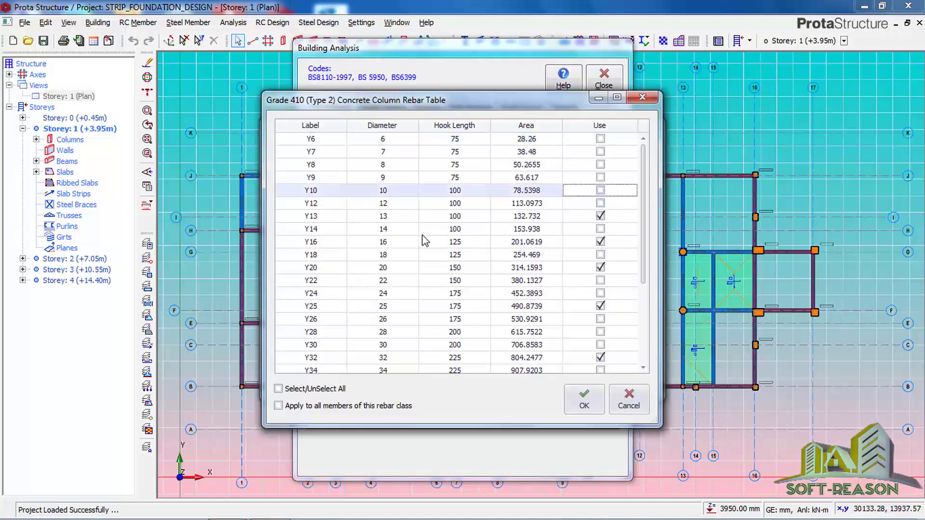
click(600, 229)
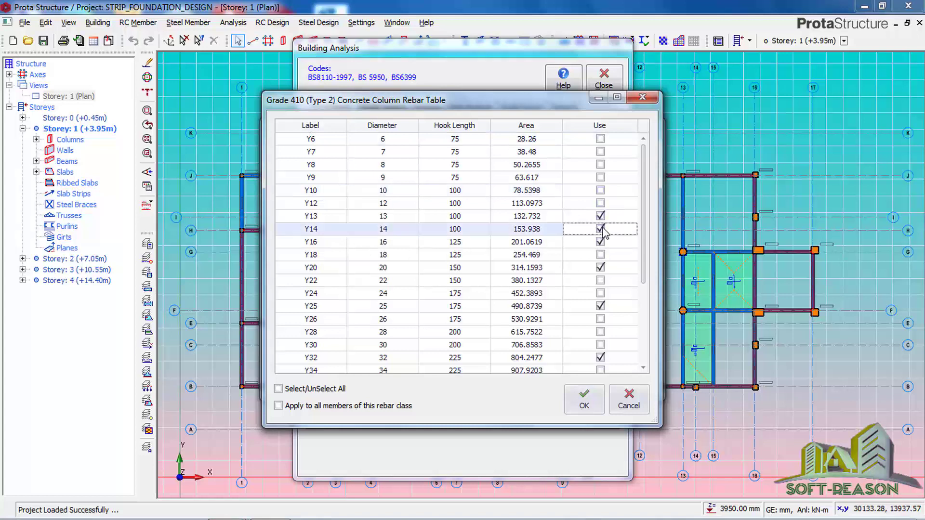
click(600, 217)
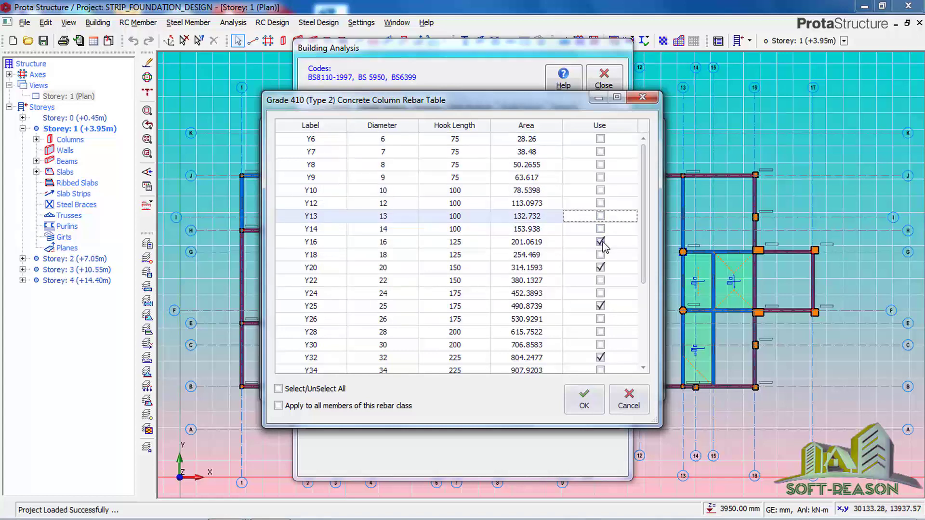
click(600, 242)
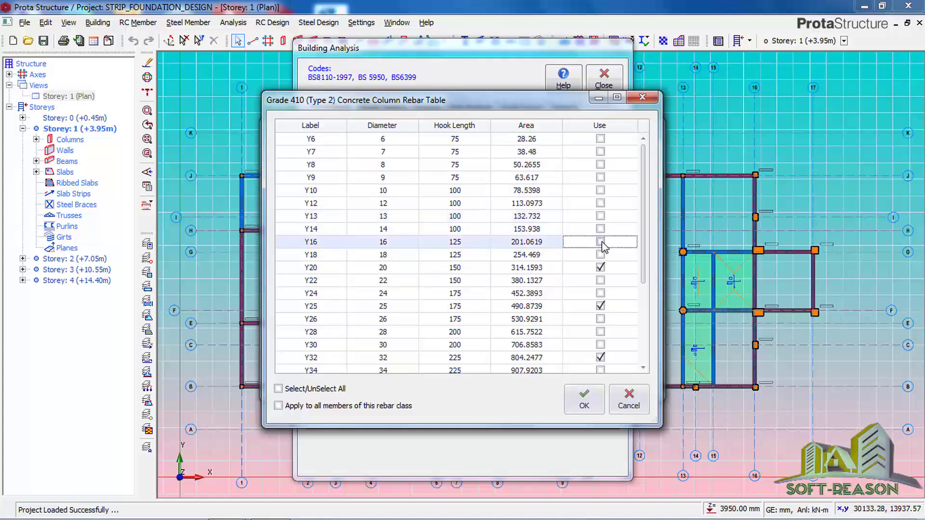
click(601, 267)
click(600, 268)
click(600, 306)
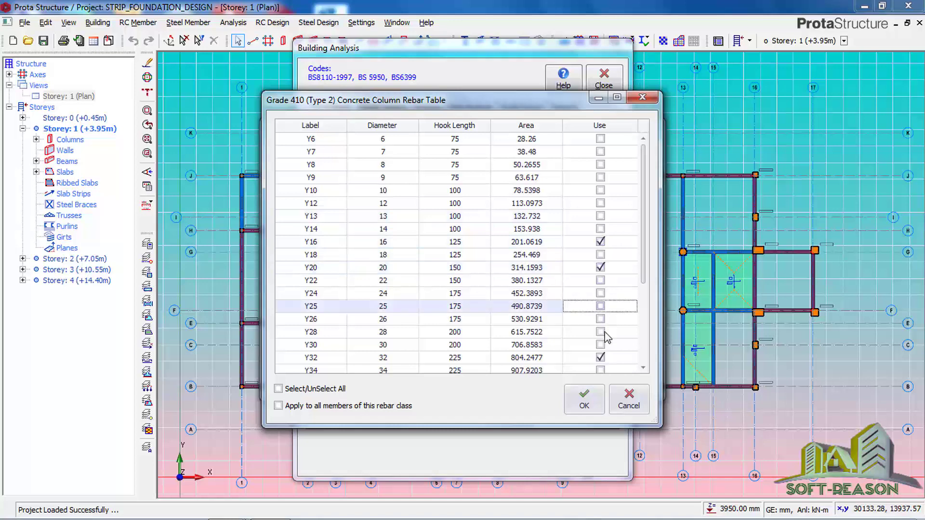
click(600, 358)
scroll(645, 321, down, 2)
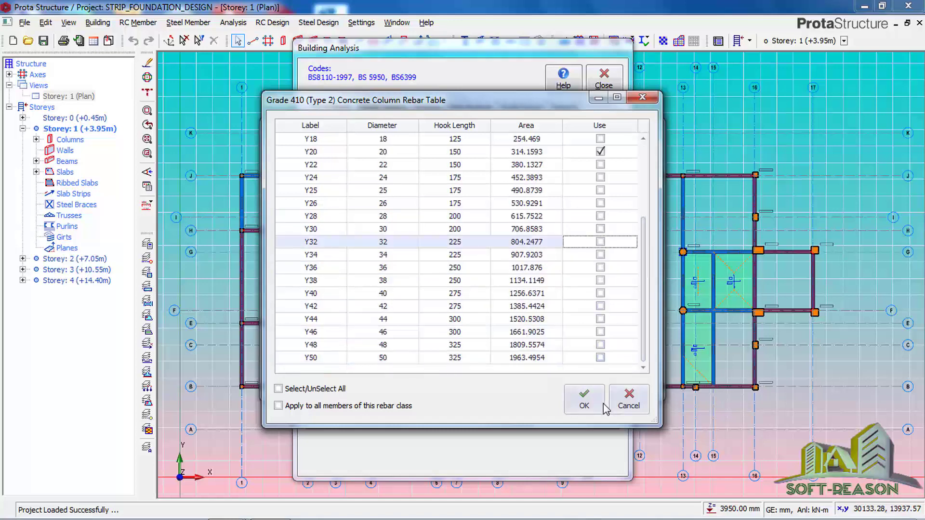
click(584, 399)
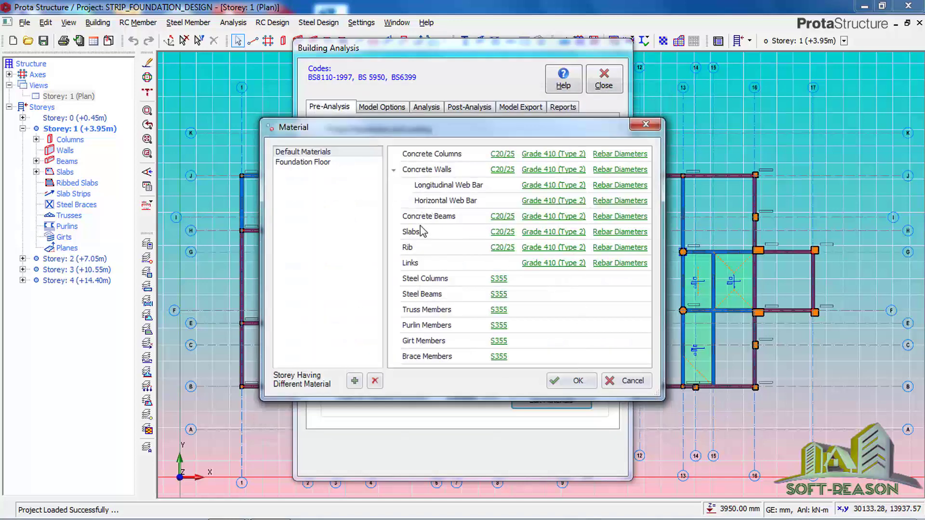
- Restrict the concrete beam rebar diameters in the default materials to Y16 and Y20 only
click(629, 216)
click(600, 190)
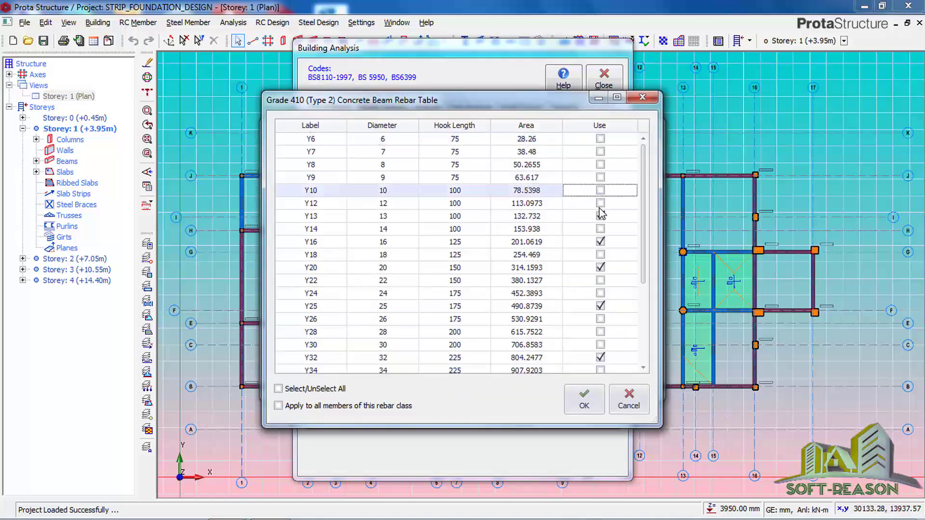
click(600, 202)
click(601, 203)
click(602, 216)
click(600, 230)
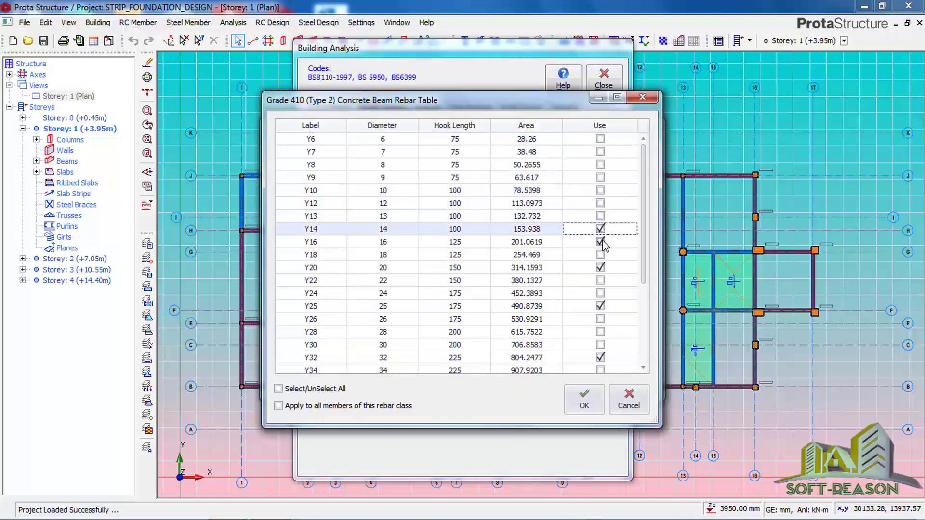
click(601, 242)
click(600, 229)
click(600, 242)
click(599, 269)
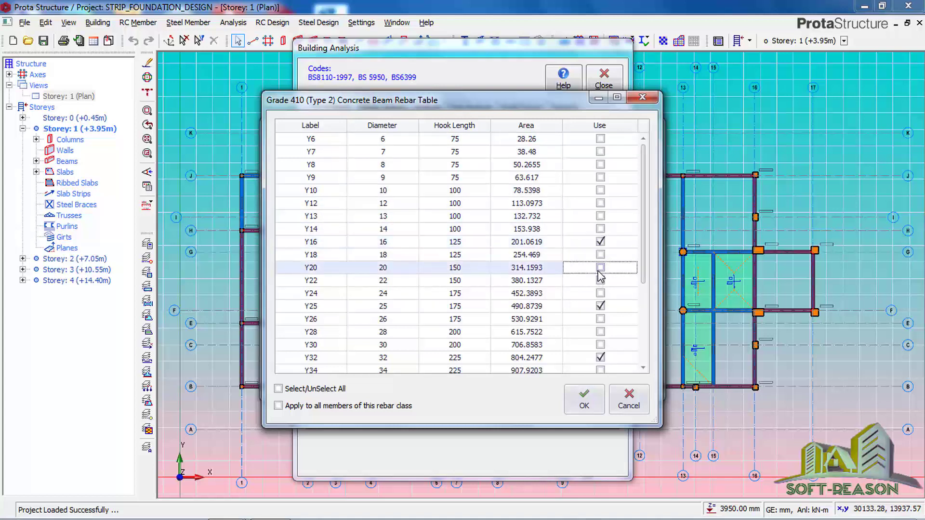
click(600, 306)
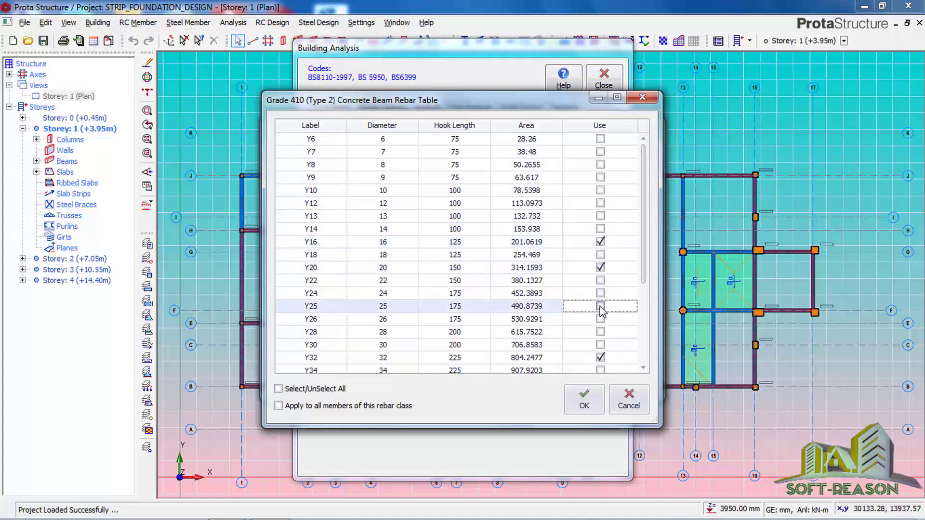
click(600, 357)
click(596, 399)
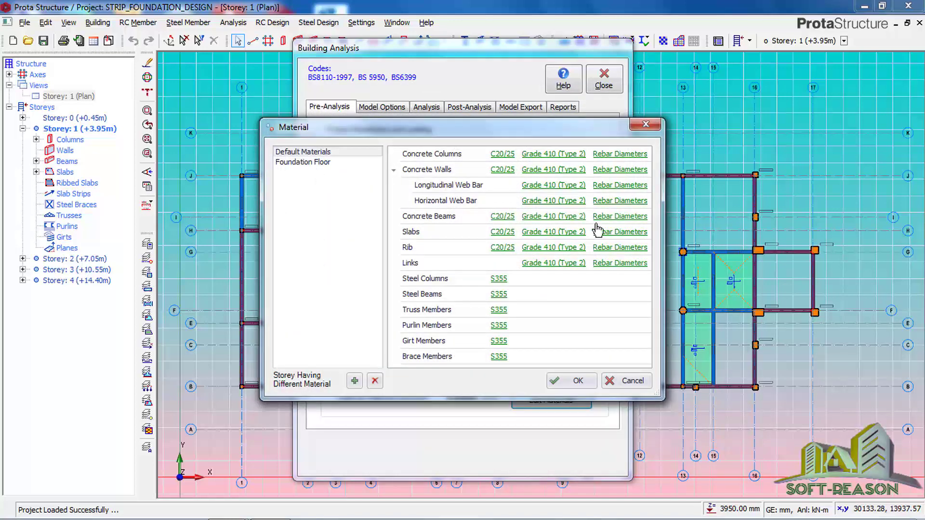
- Restrict the slab rebar diameters in the default materials to Y12 and Y16 only
click(597, 233)
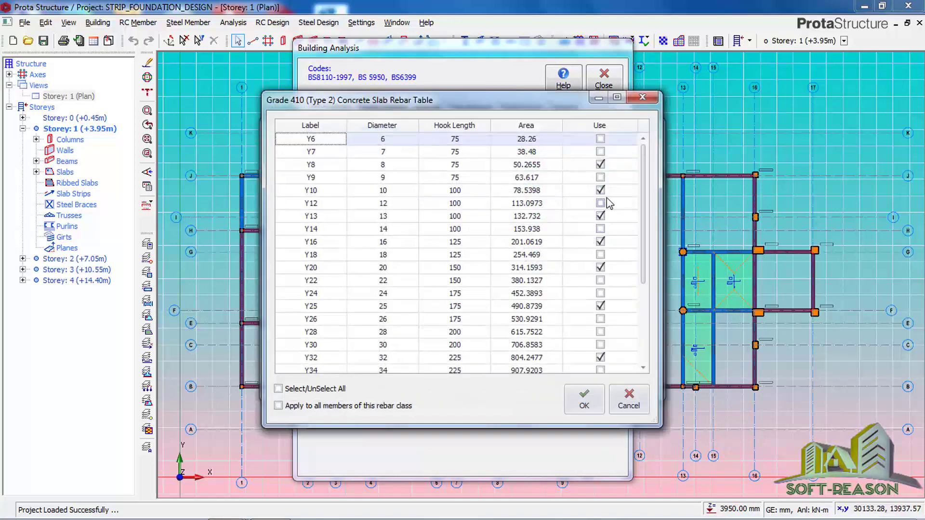
click(601, 165)
click(600, 191)
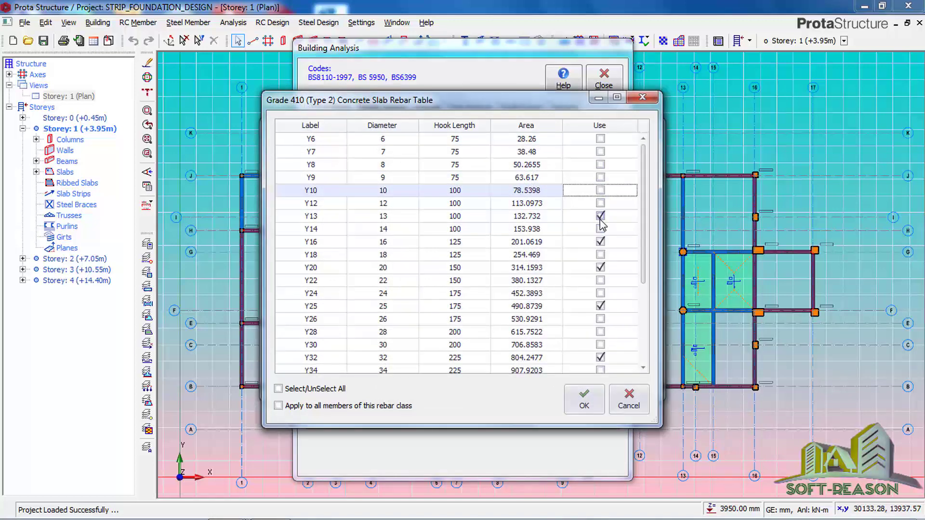
click(600, 217)
click(601, 242)
click(601, 242)
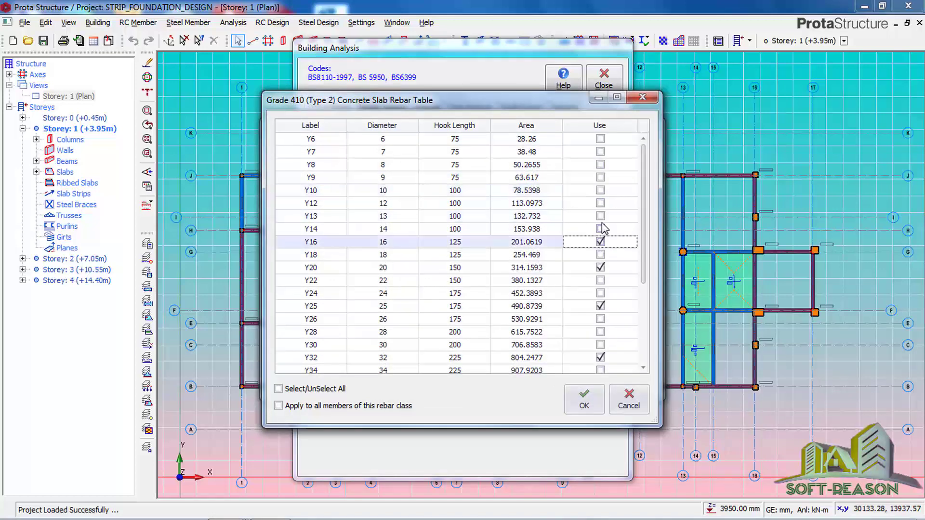
click(600, 216)
click(600, 216)
click(600, 203)
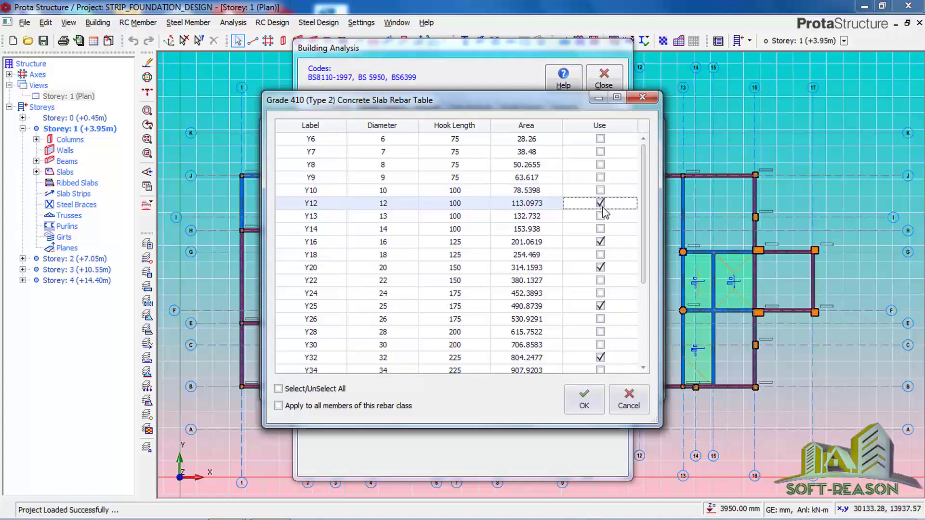
click(602, 268)
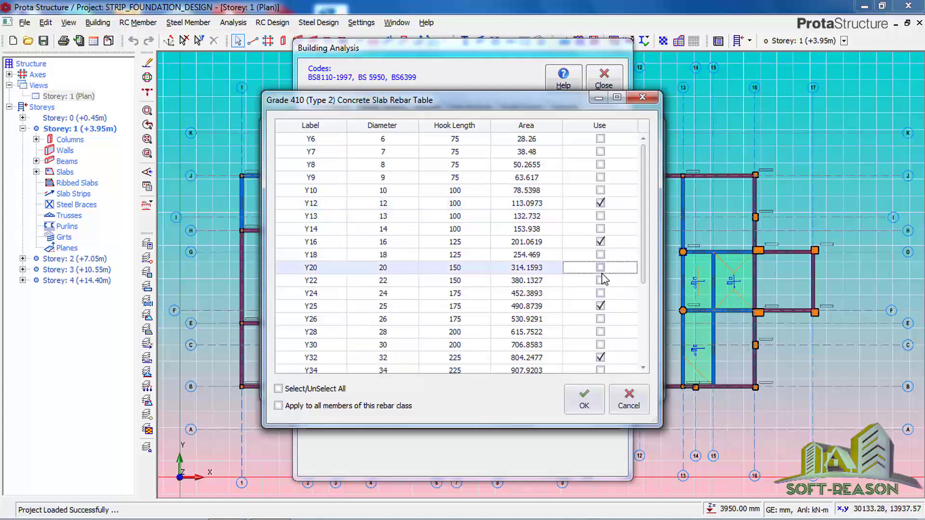
click(600, 306)
click(601, 357)
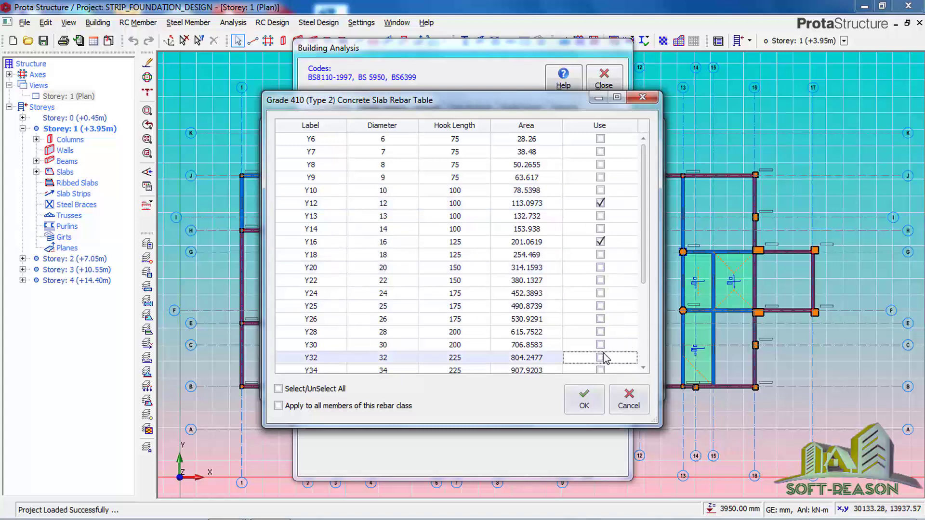
drag(643, 278, 646, 356)
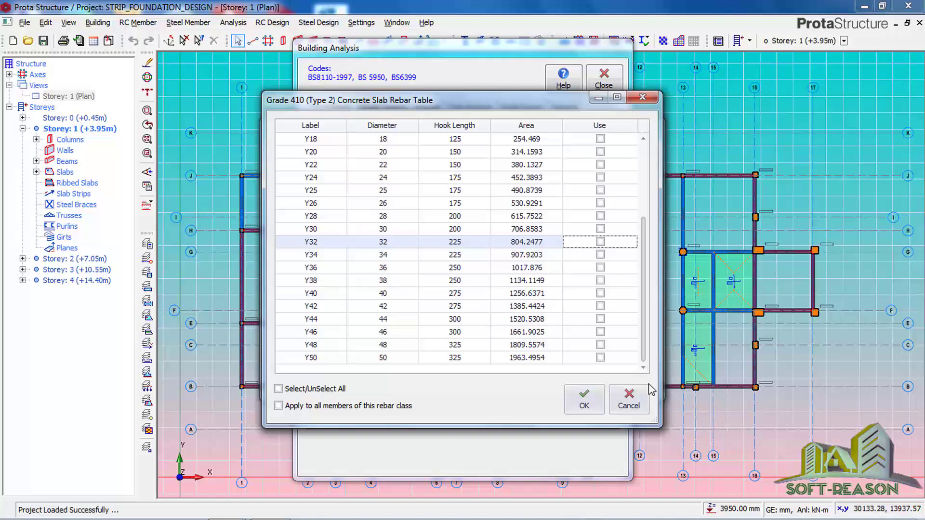
click(584, 402)
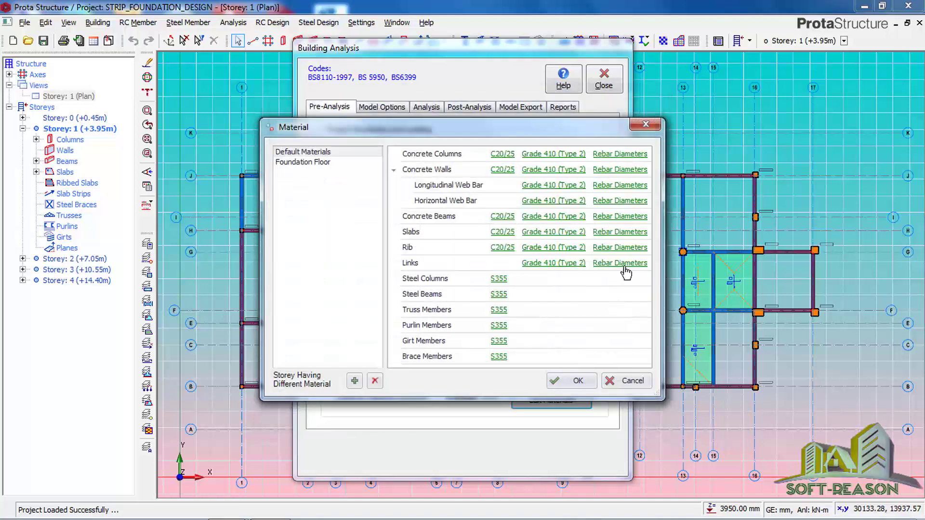
- Restrict the link rebar diameters in the default materials to Y8 and Y10 only
click(621, 265)
click(600, 165)
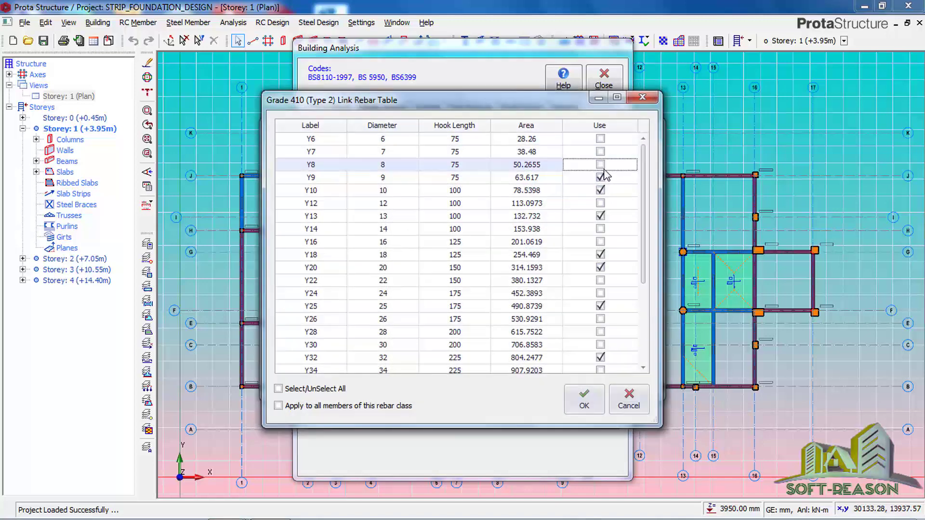
click(600, 165)
click(600, 177)
click(600, 177)
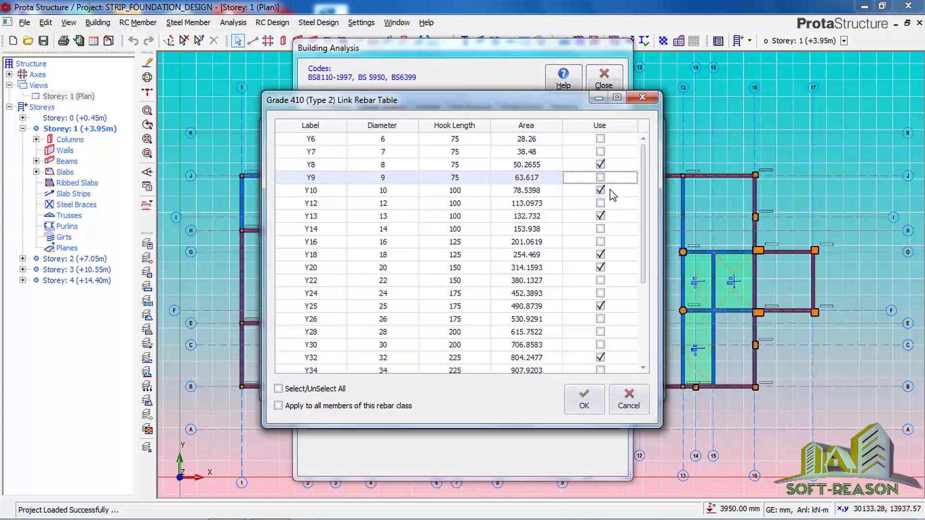
click(602, 191)
click(604, 217)
click(600, 216)
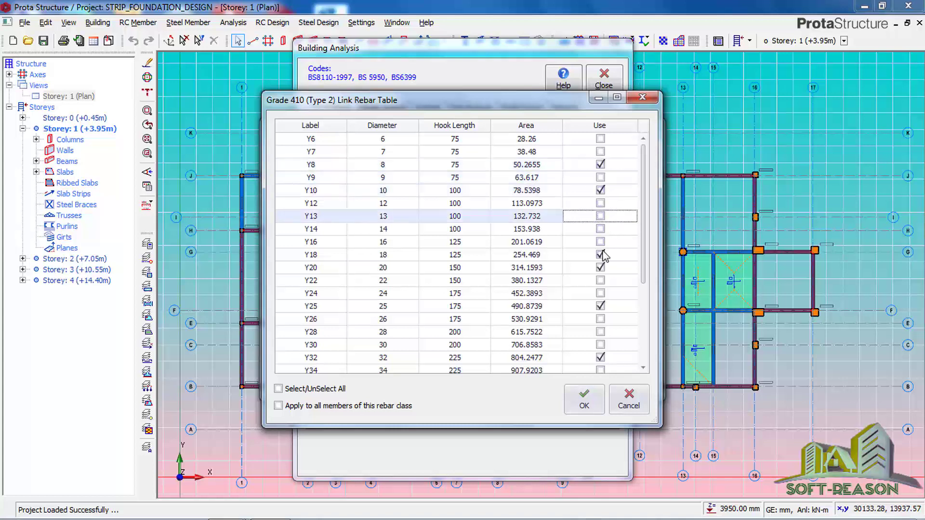
double_click(601, 255)
double_click(600, 268)
double_click(600, 306)
double_click(603, 357)
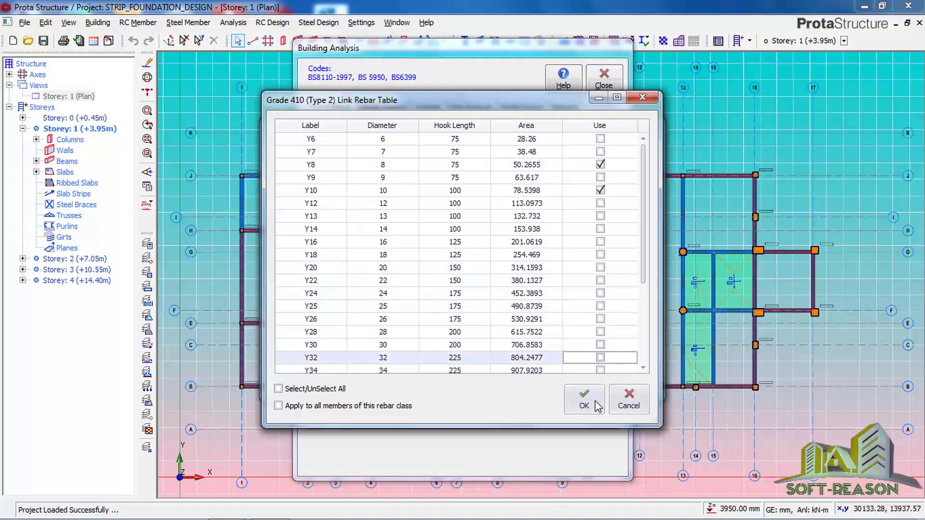
scroll(585, 403, down, 3)
click(582, 391)
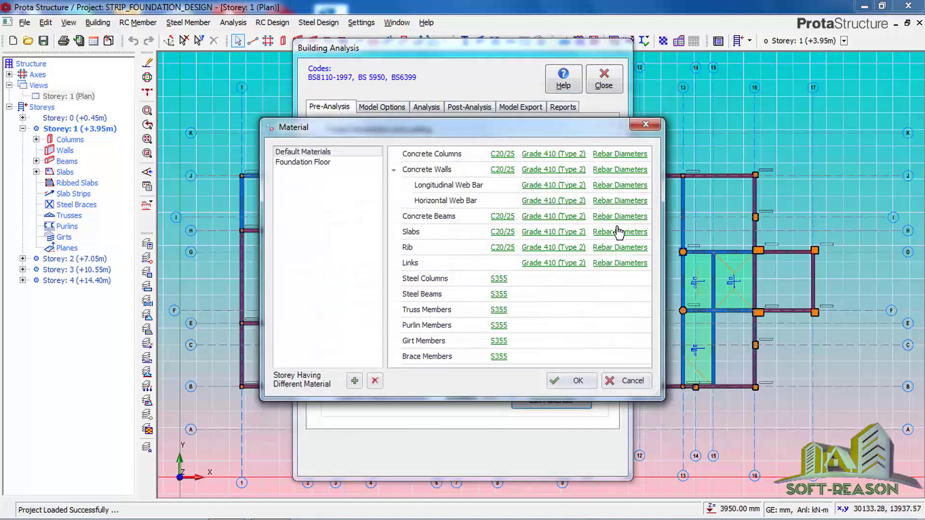
- Restrict the foundation rebar diameters in the Foundation Floor materials to Y12 and Y16 only, and apply the material settings
click(308, 163)
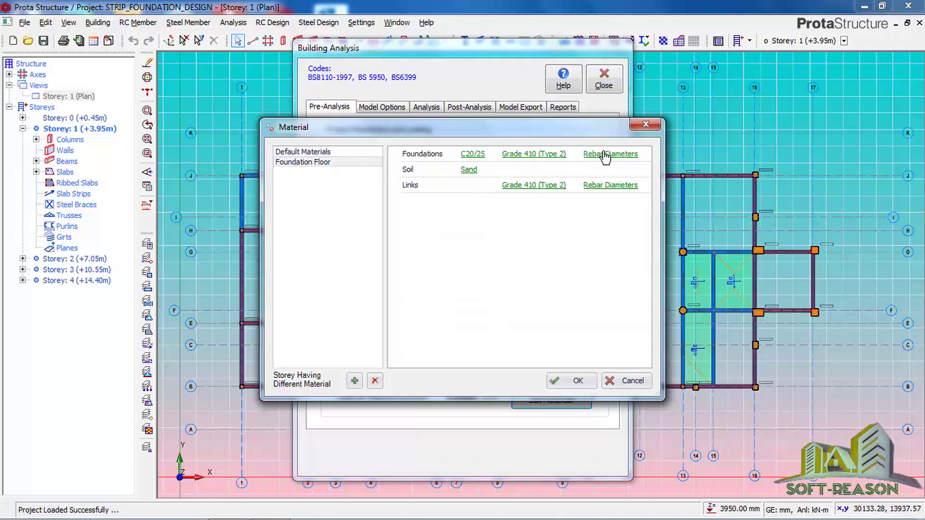
click(605, 155)
double_click(600, 190)
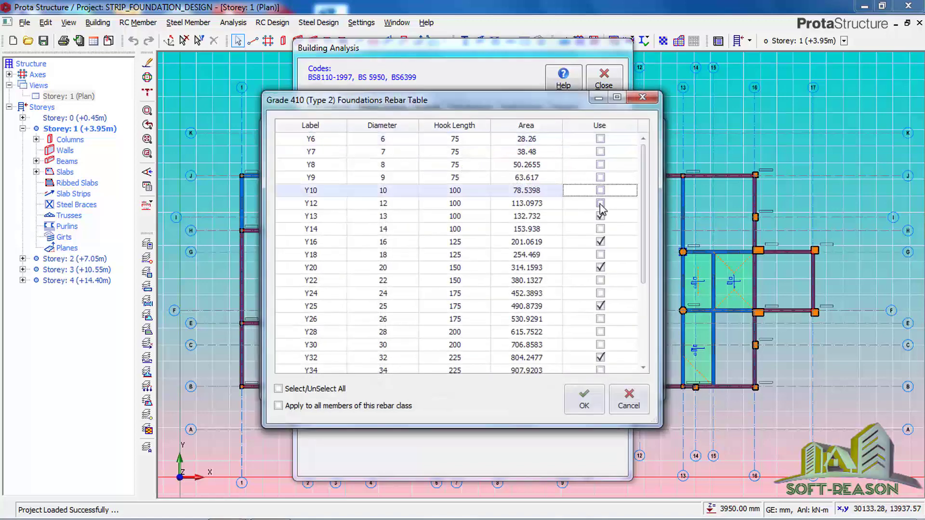
click(600, 202)
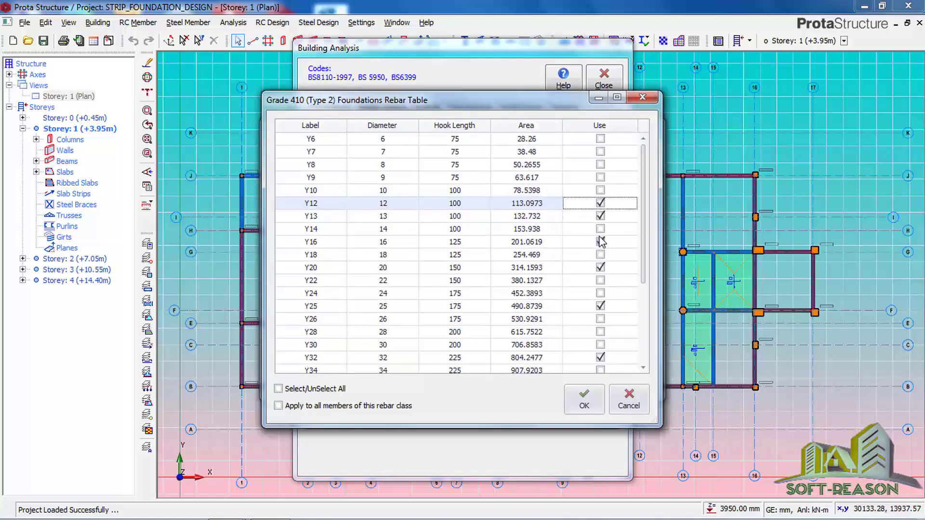
click(600, 202)
click(600, 241)
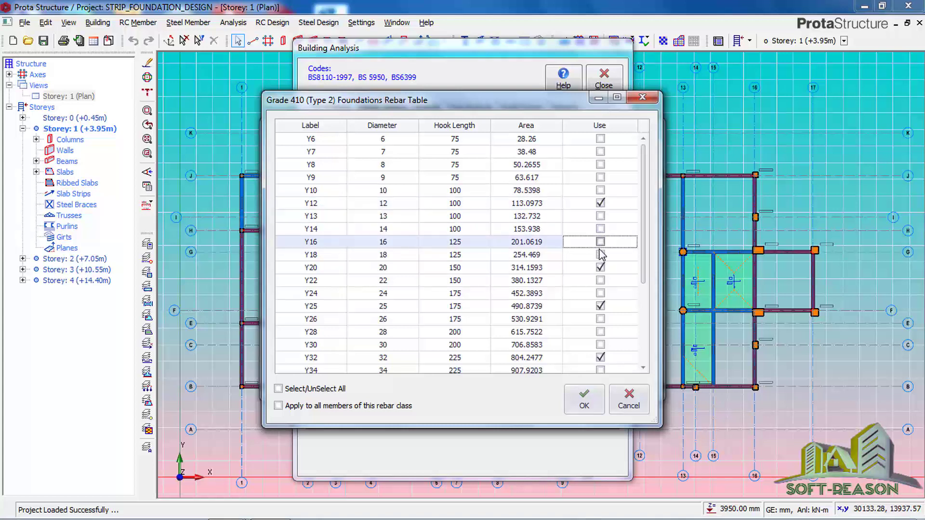
click(600, 268)
click(600, 306)
click(600, 357)
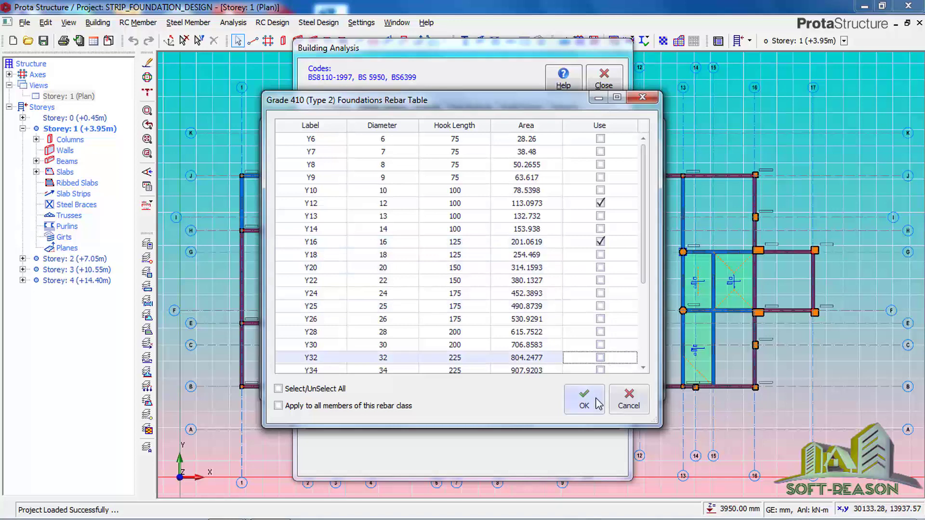
click(595, 403)
click(570, 384)
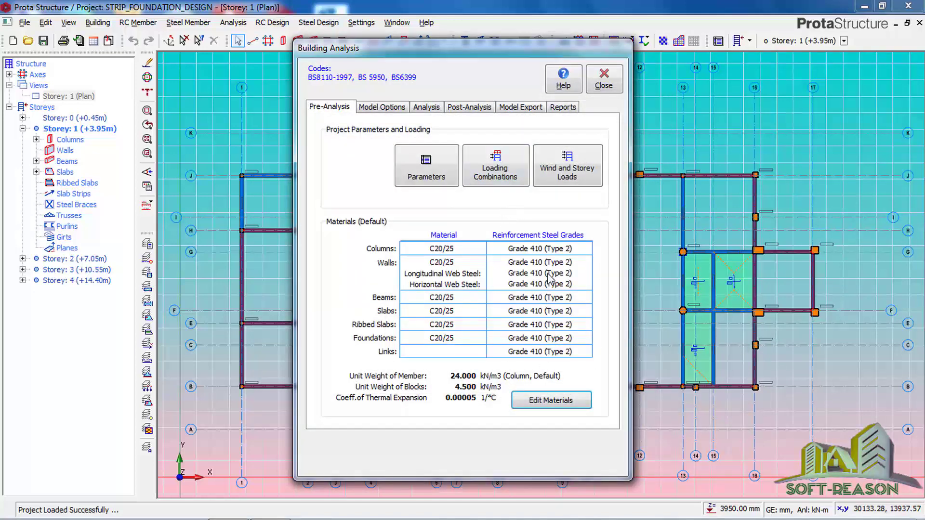
- Review the model options, and run the building model check with all checks enabled for all storeys
click(379, 108)
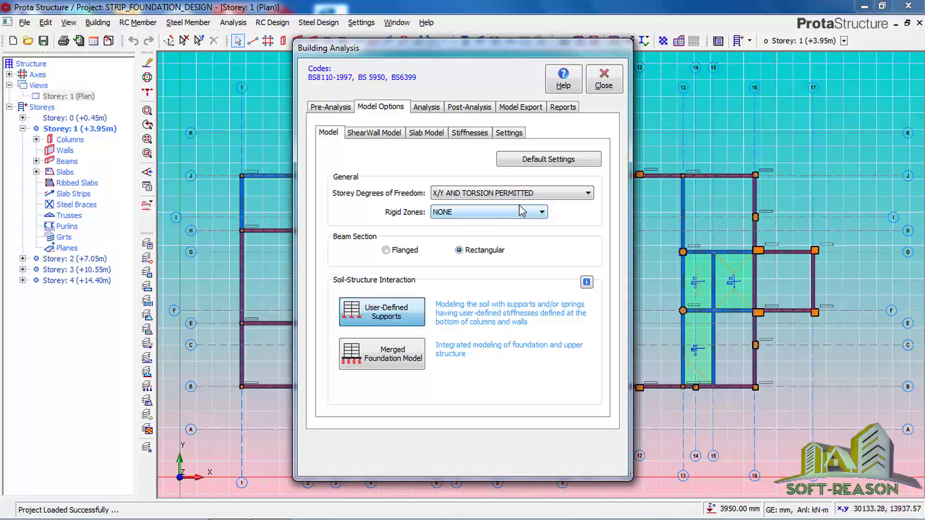
click(426, 110)
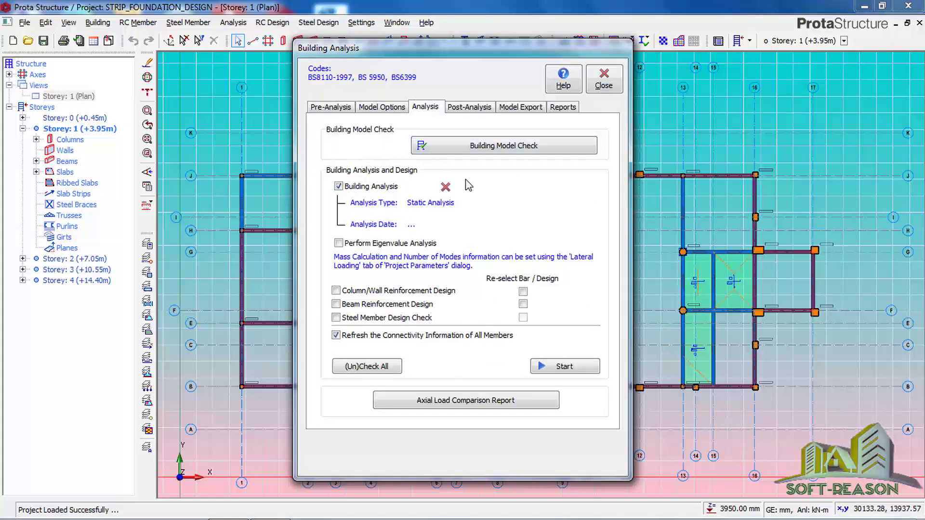
click(501, 150)
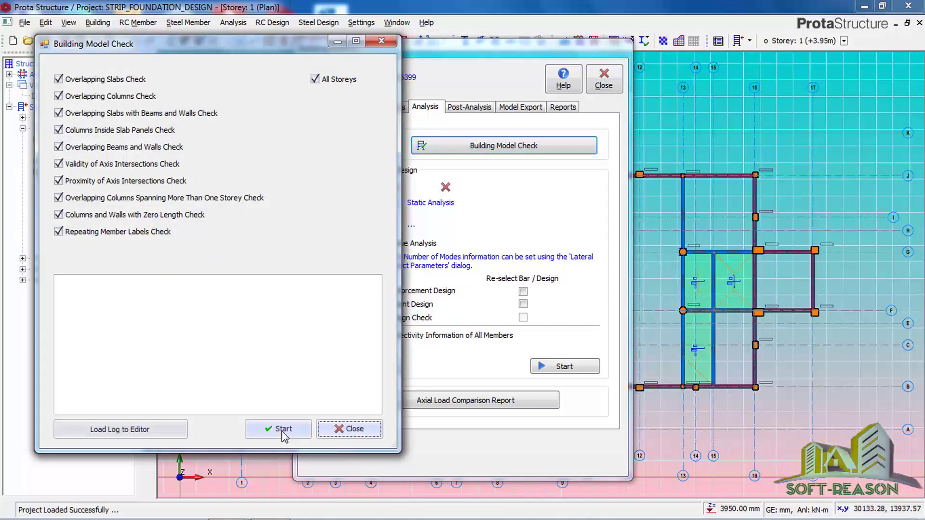
click(283, 430)
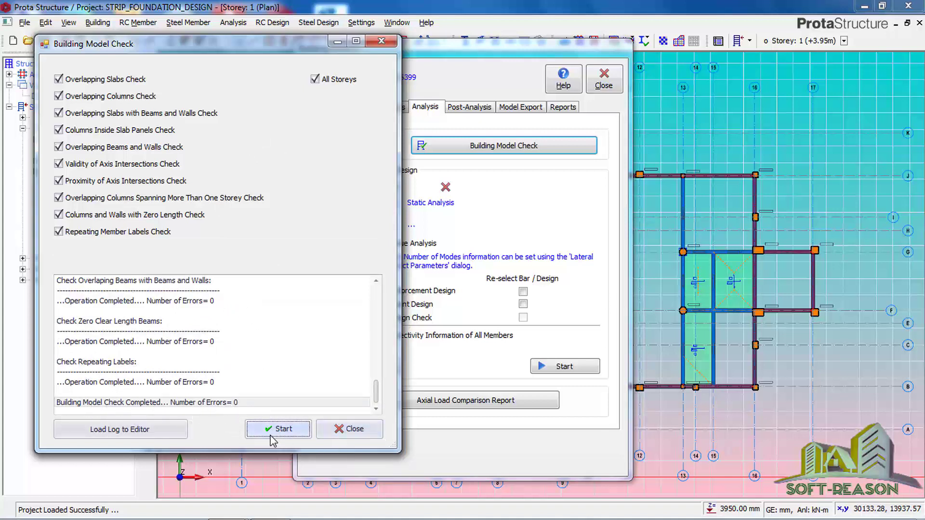
click(351, 430)
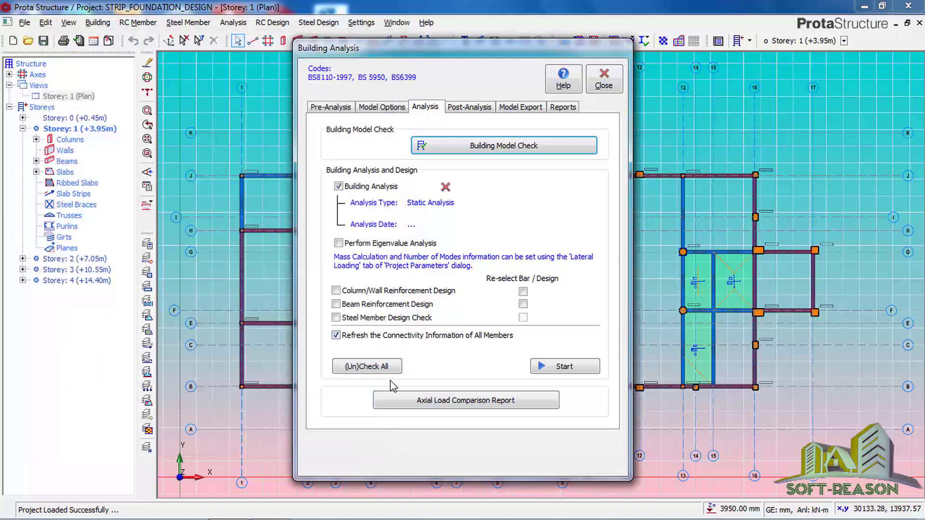
- Run the static building analysis, accepting automatic marking of beam 1B62 as a cantilever, and close the building analysis
click(555, 368)
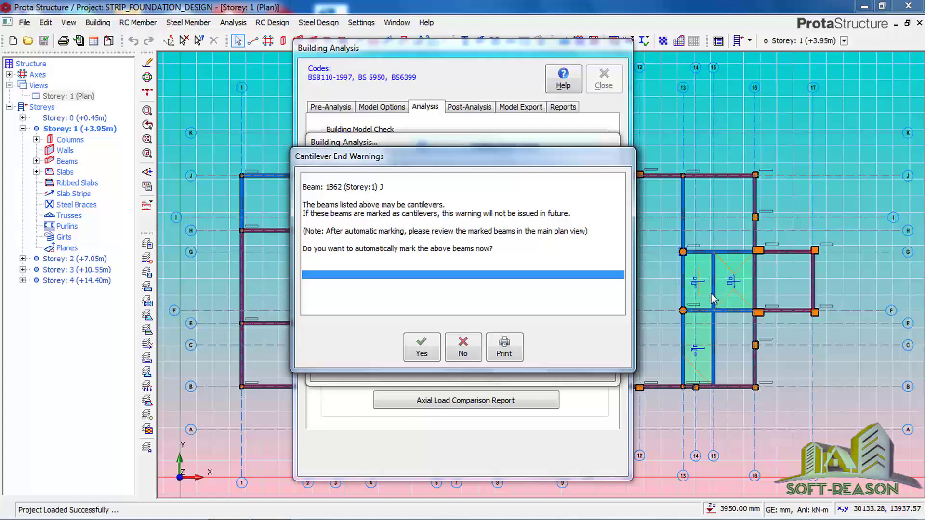
click(423, 347)
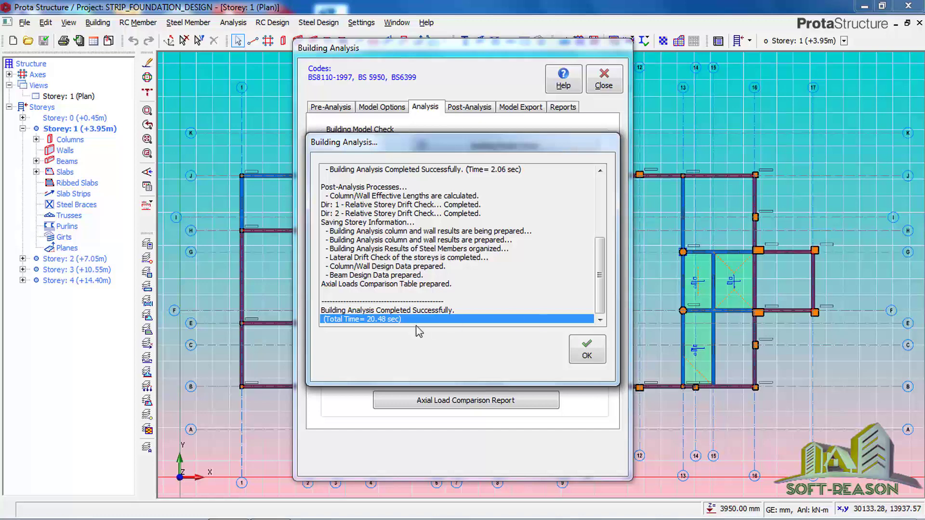
click(586, 357)
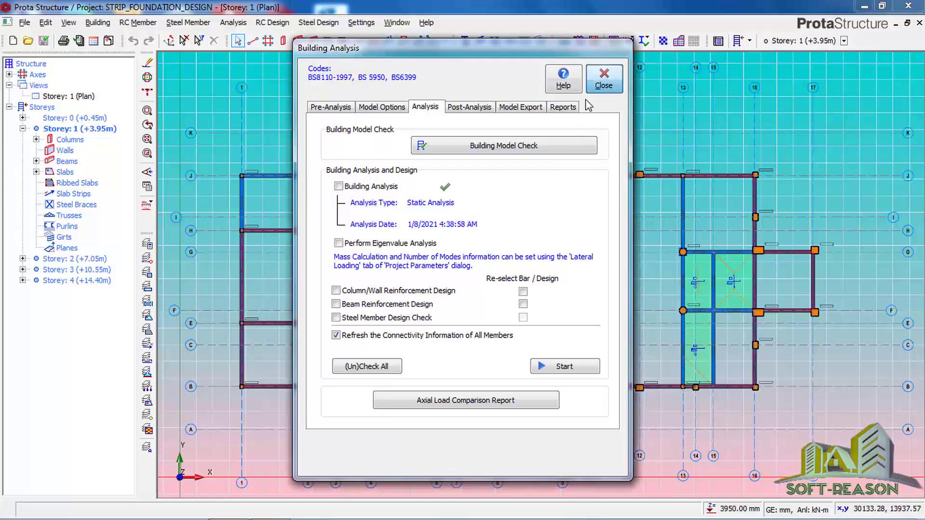
click(601, 86)
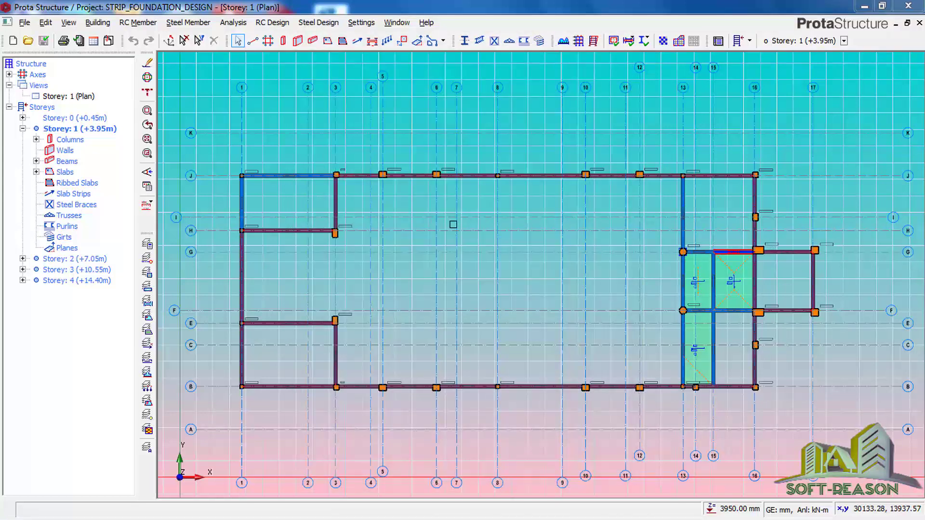
- Switch the plan view to Storey 0 (+0.45m)
right_click(72, 118)
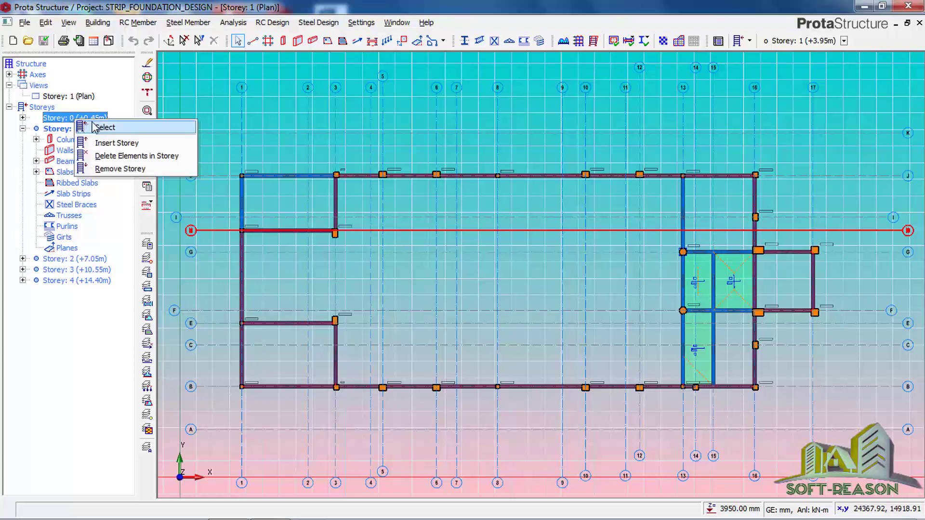
click(72, 118)
double_click(73, 118)
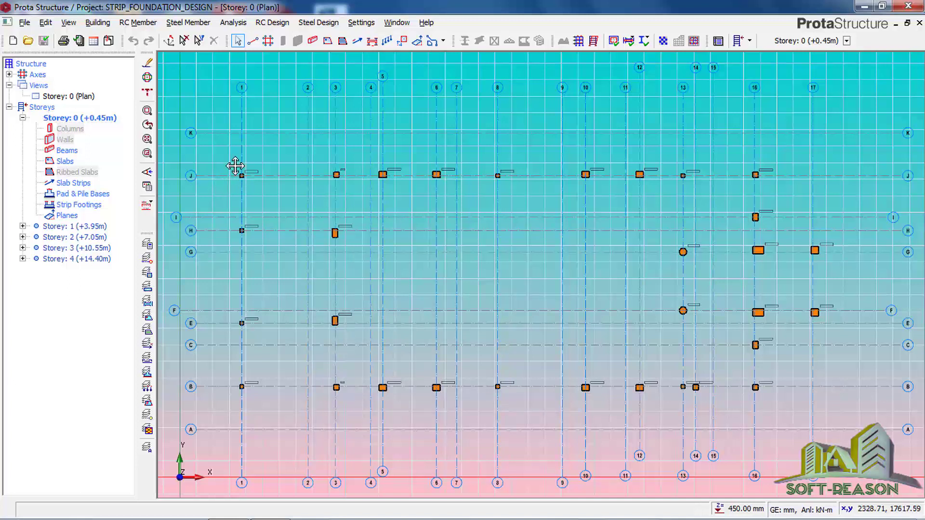
- Offset axis J by 700 mm towards axis K to create a parallel axis on the Storey 0 plan
middle_drag(234, 164, 236, 166)
scroll(234, 169, up, 1)
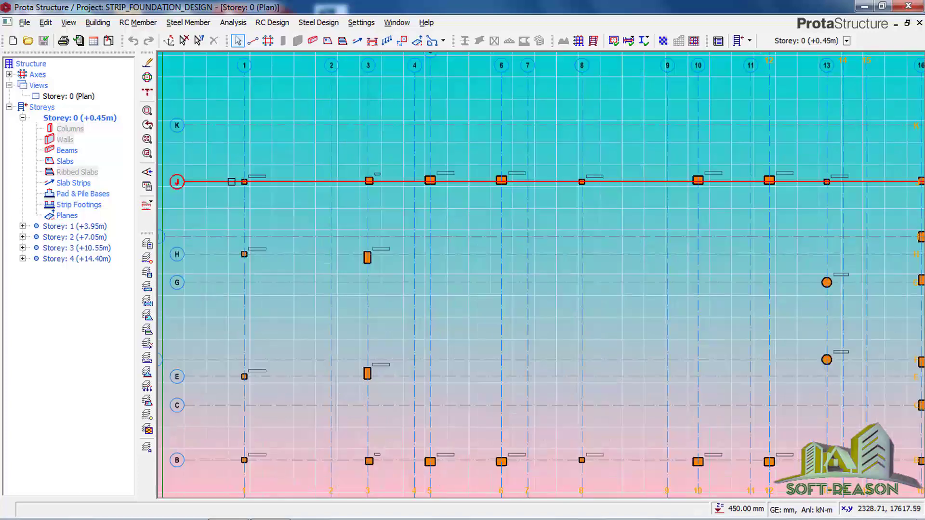
mouse_move(230, 181)
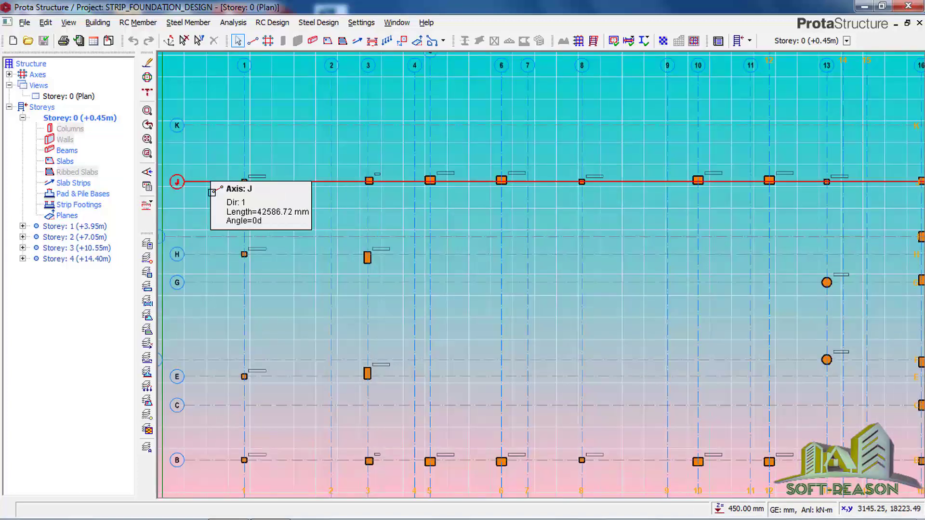
middle_drag(232, 198, 324, 216)
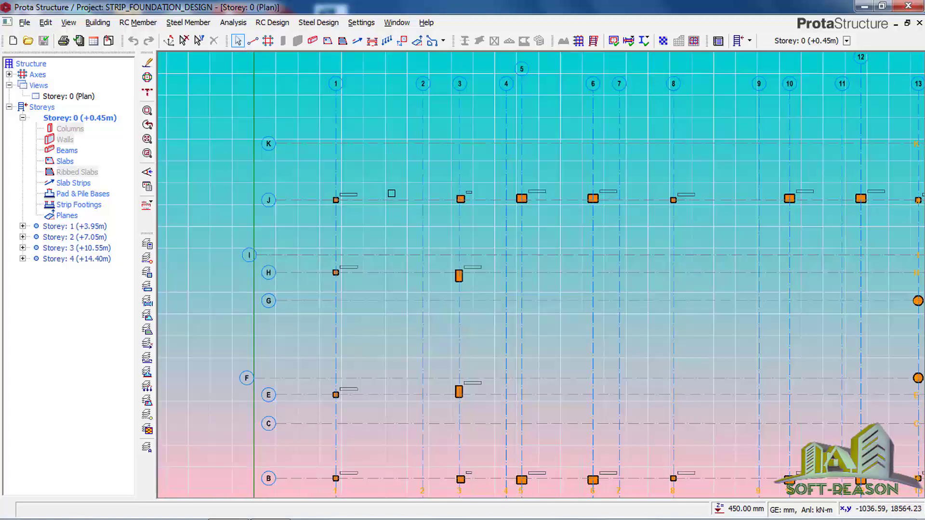
scroll(391, 195, up, 1)
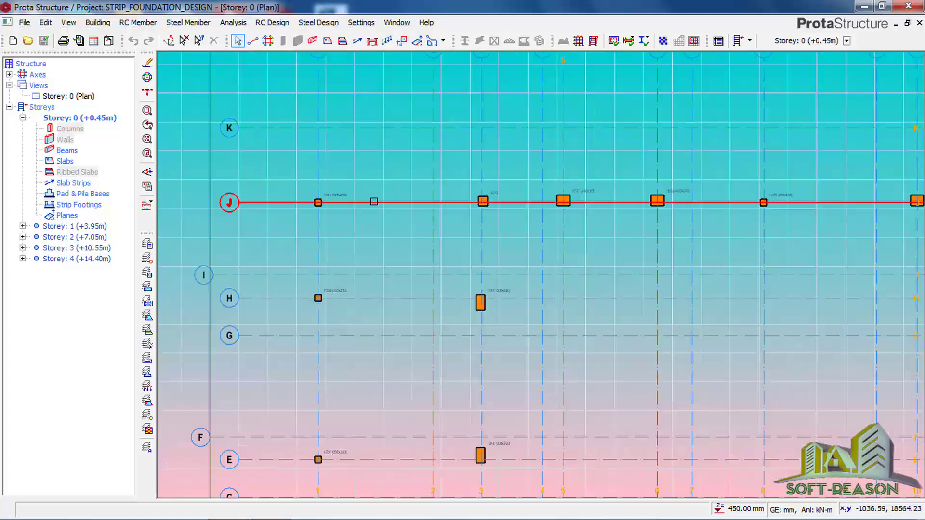
click(374, 201)
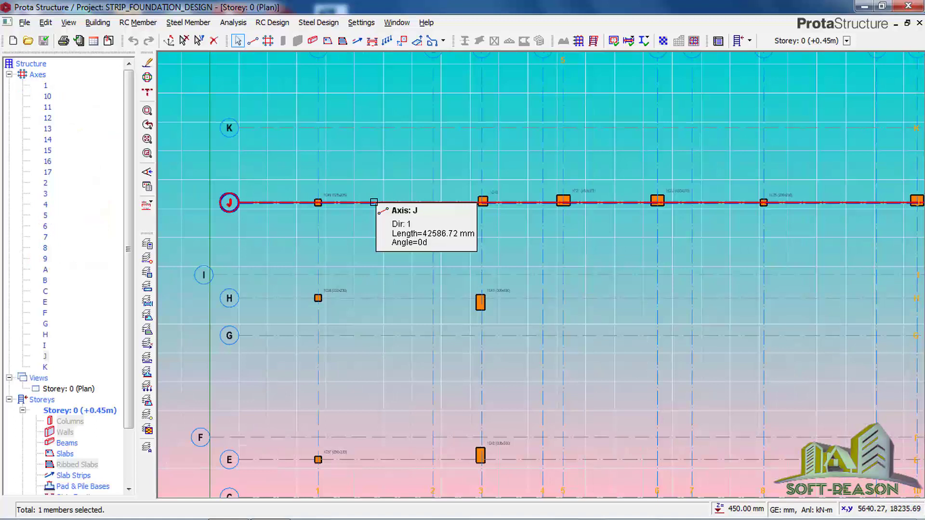
right_click(374, 201)
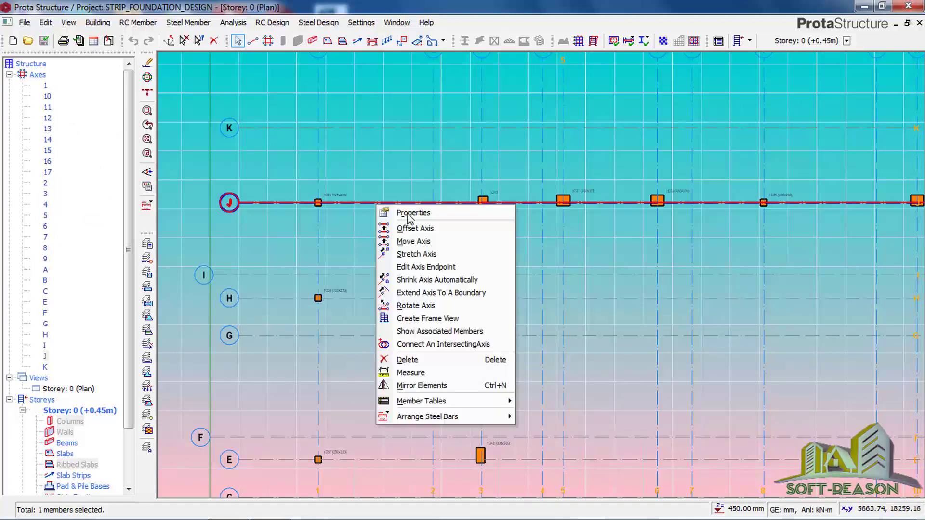
click(404, 230)
click(404, 229)
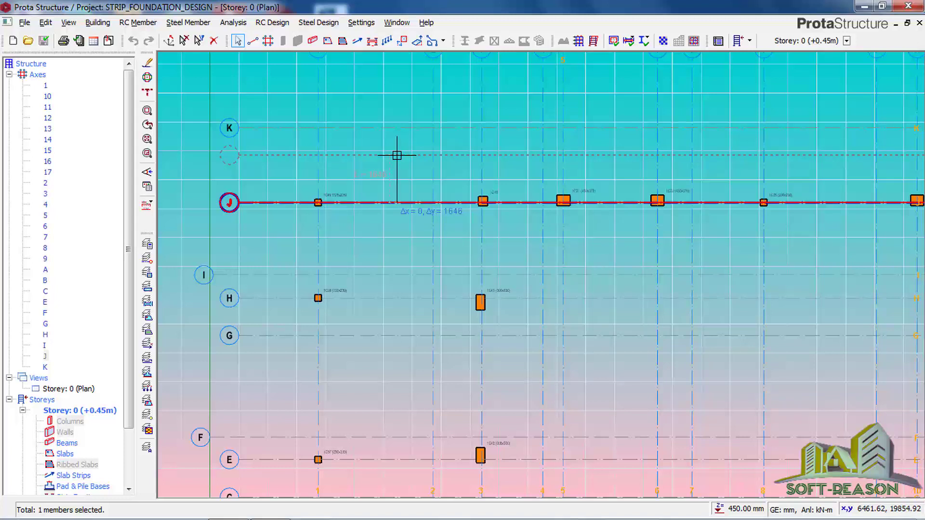
key(Tab)
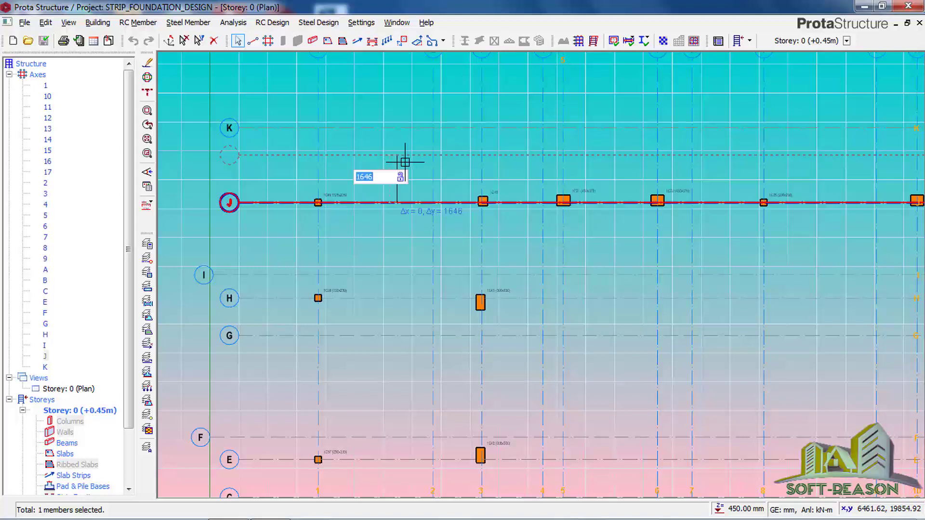
text(700)
key(Return)
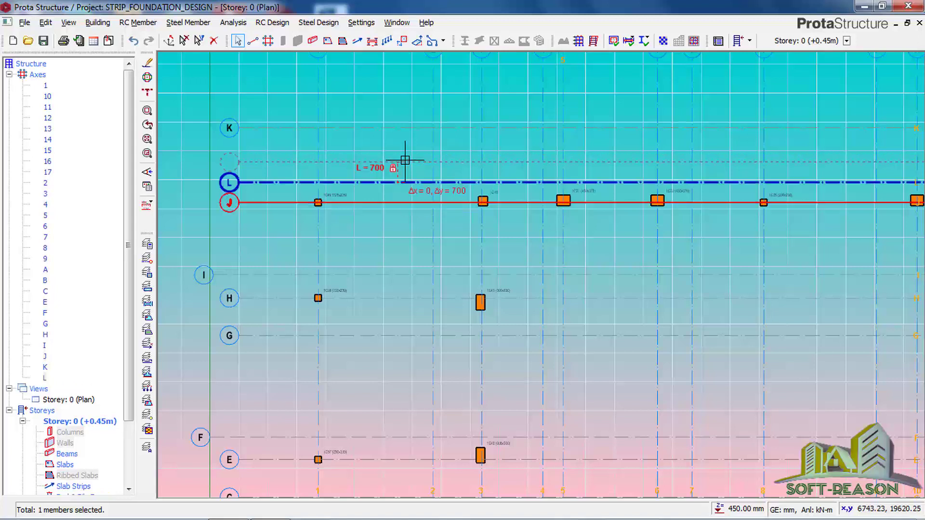
key(Escape)
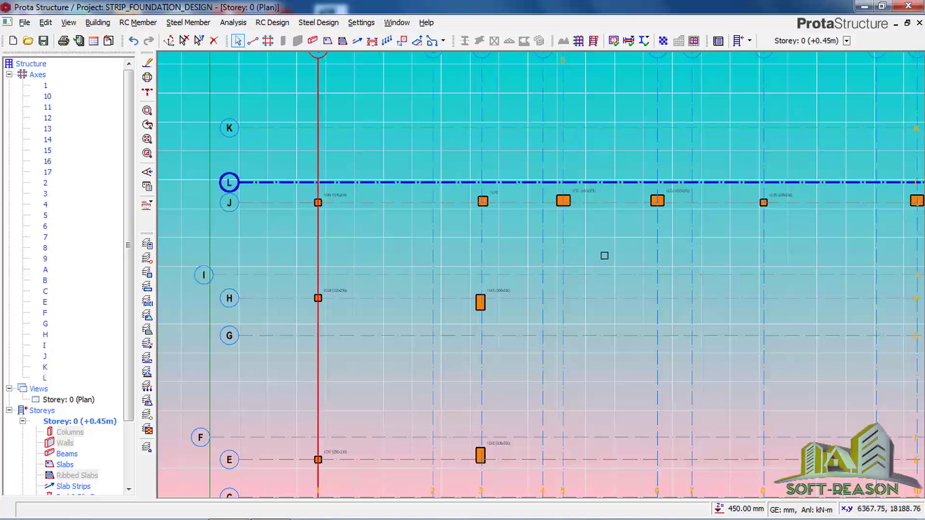
click(249, 190)
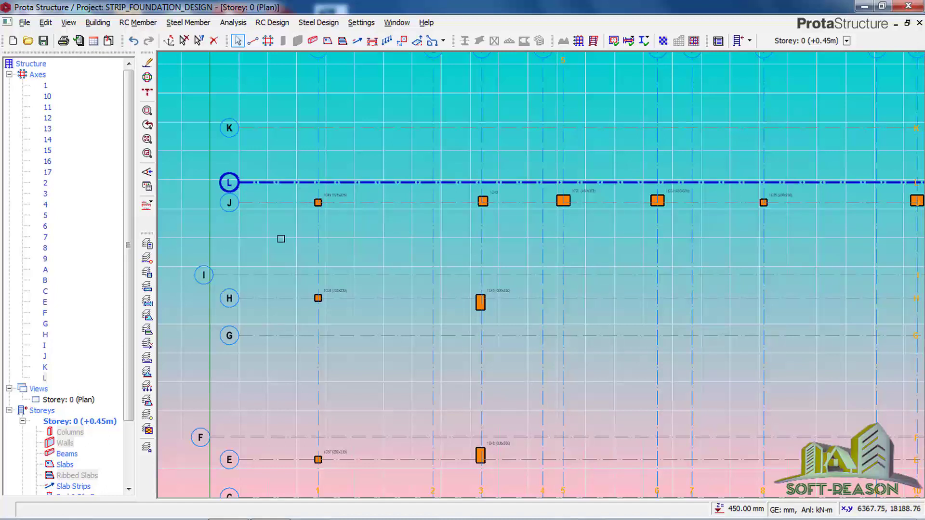
- Change the display background to a solid style with Azure as its colour
click(147, 172)
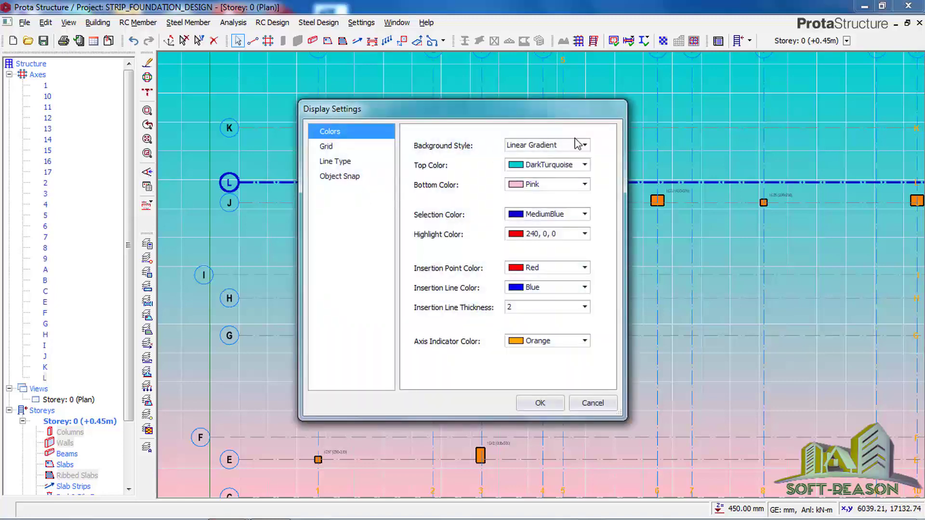
click(585, 165)
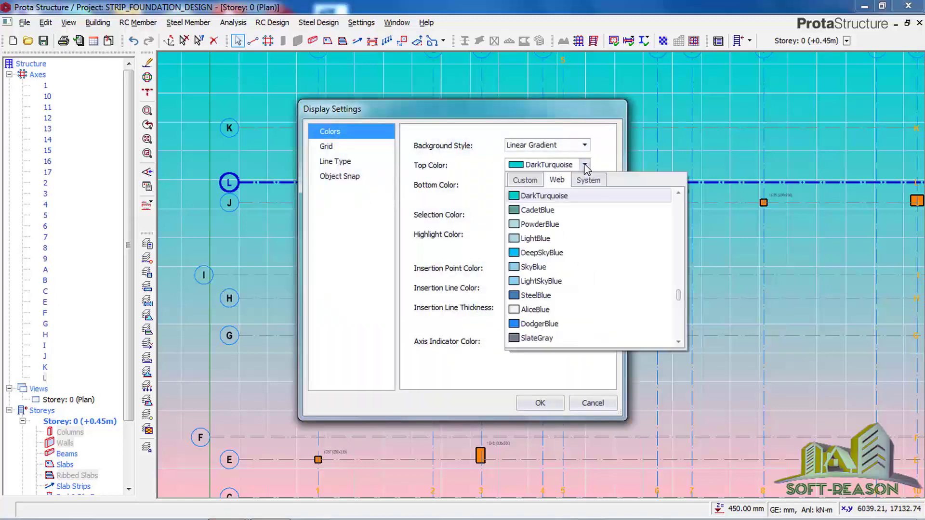
scroll(570, 236, up, 3)
scroll(549, 265, down, 1)
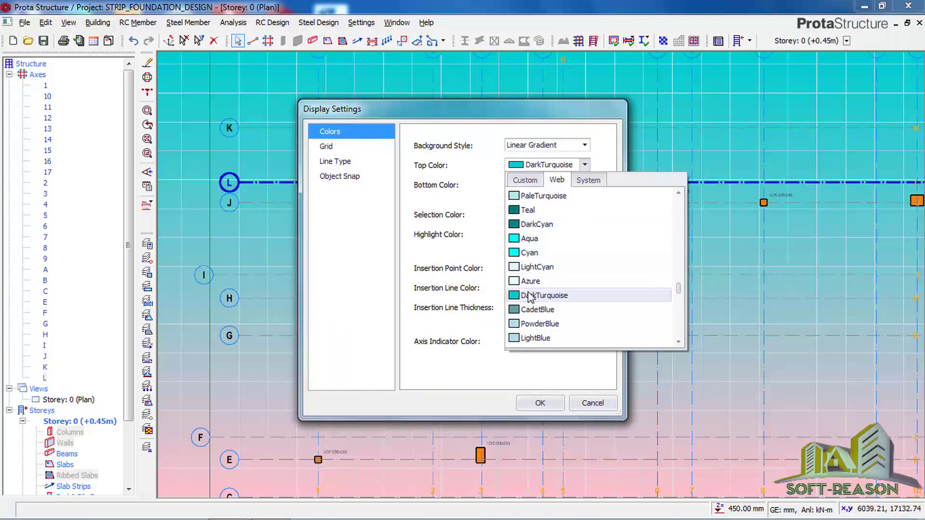
click(526, 282)
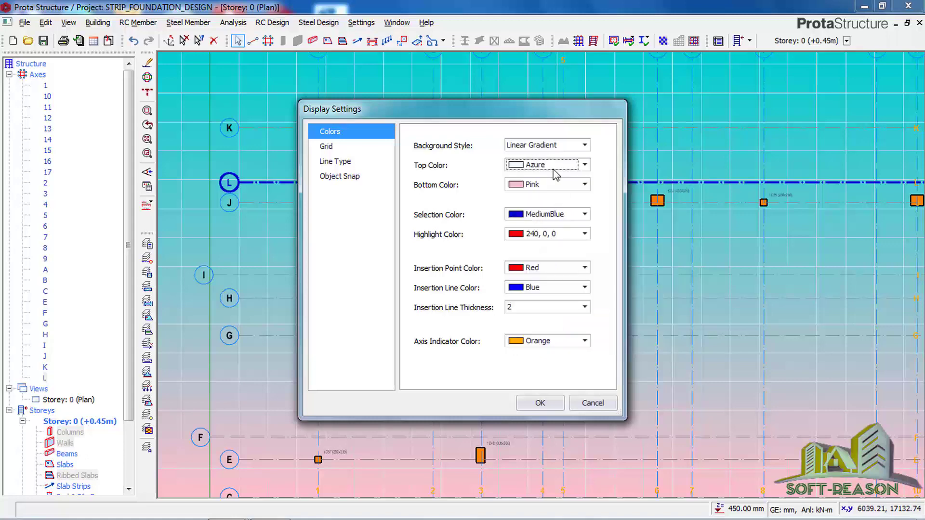
click(563, 146)
click(523, 155)
click(541, 404)
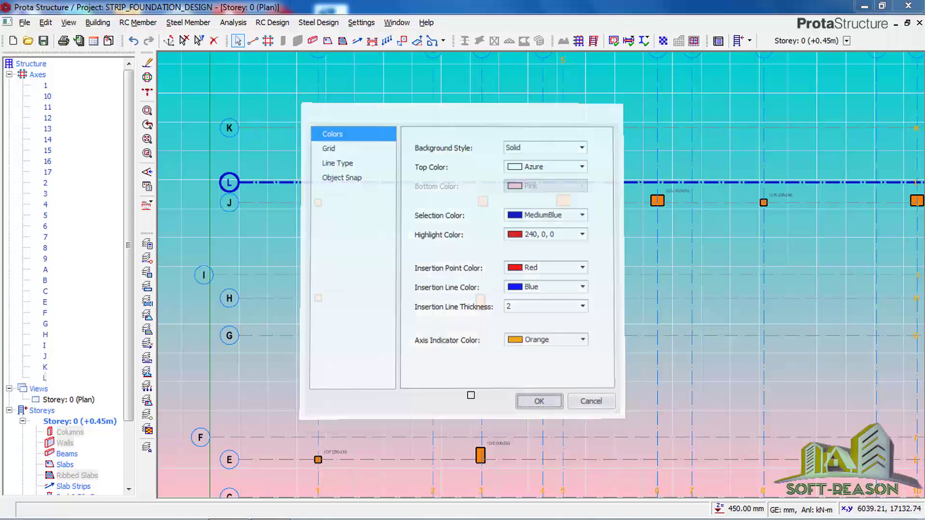
scroll(396, 202, up, 1)
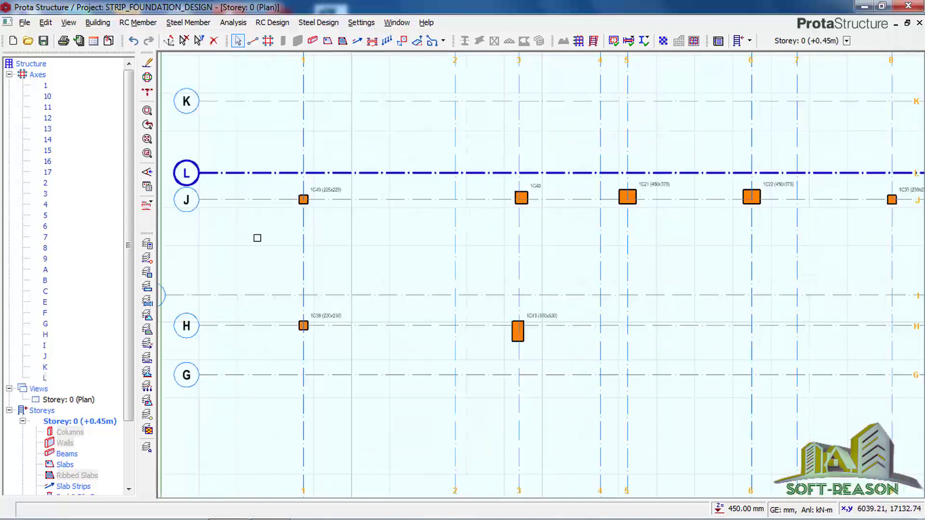
scroll(321, 200, up, 1)
click(250, 235)
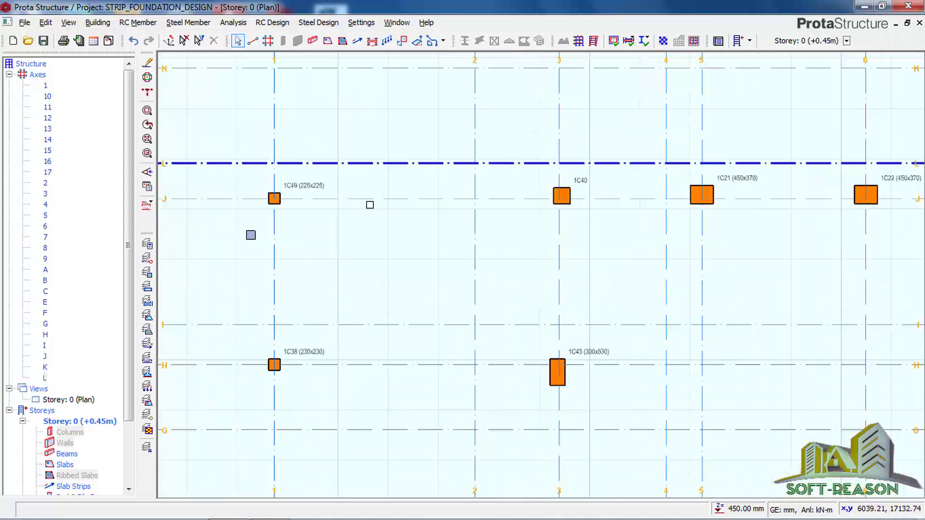
- Offset axis J by -700 mm towards axis I to create a parallel axis on the Storey 0 plan
scroll(409, 196, up, 2)
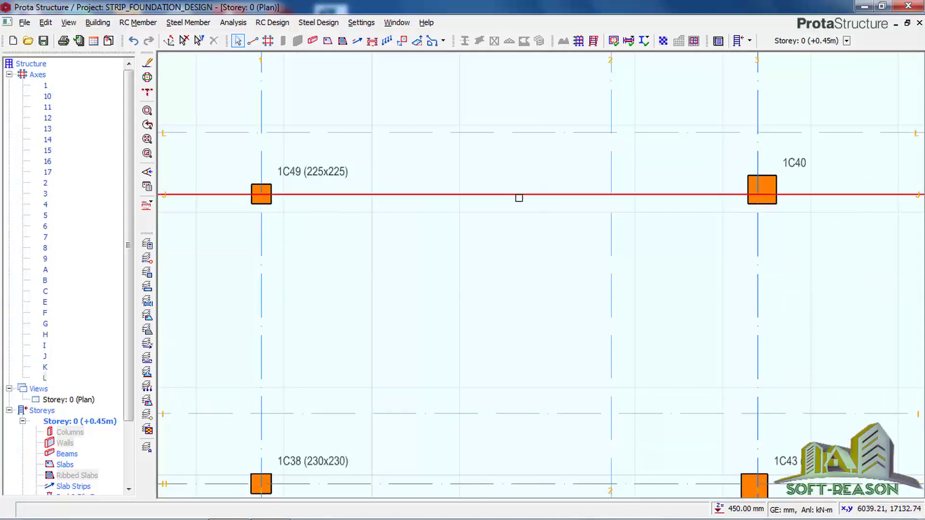
click(448, 196)
scroll(443, 196, down, 1)
click(443, 195)
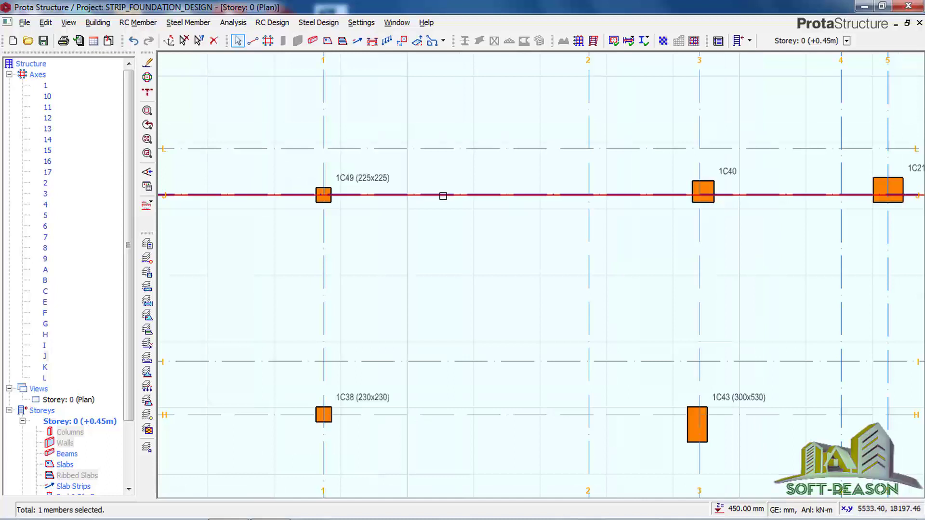
right_click(439, 196)
click(470, 229)
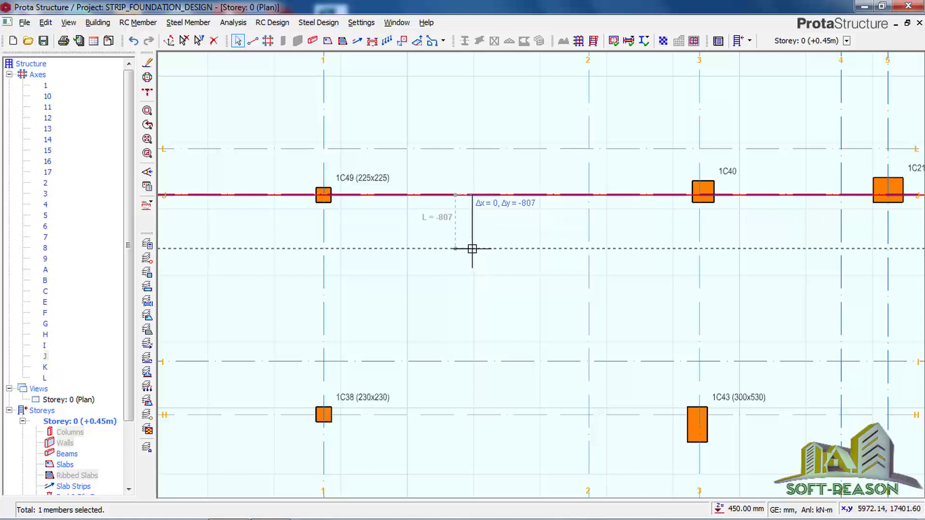
key(Tab)
text(-)
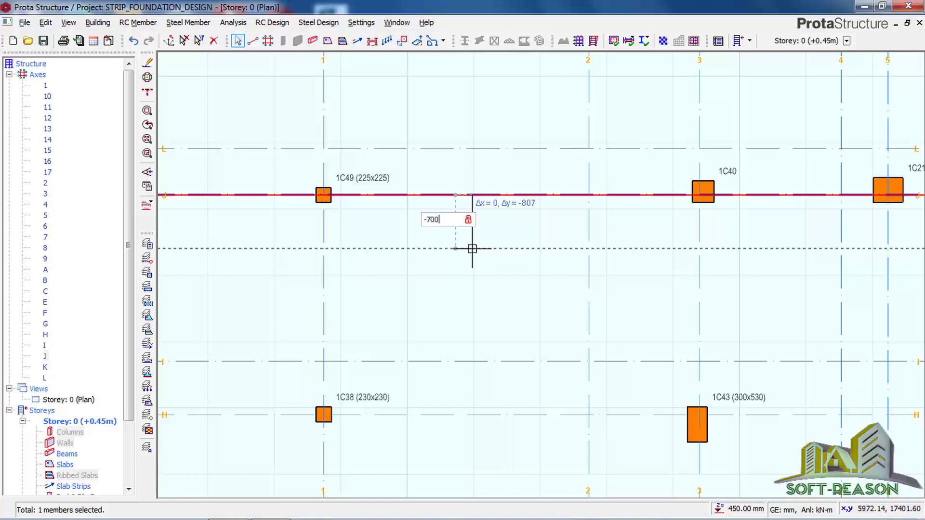
text(700)
key(Return)
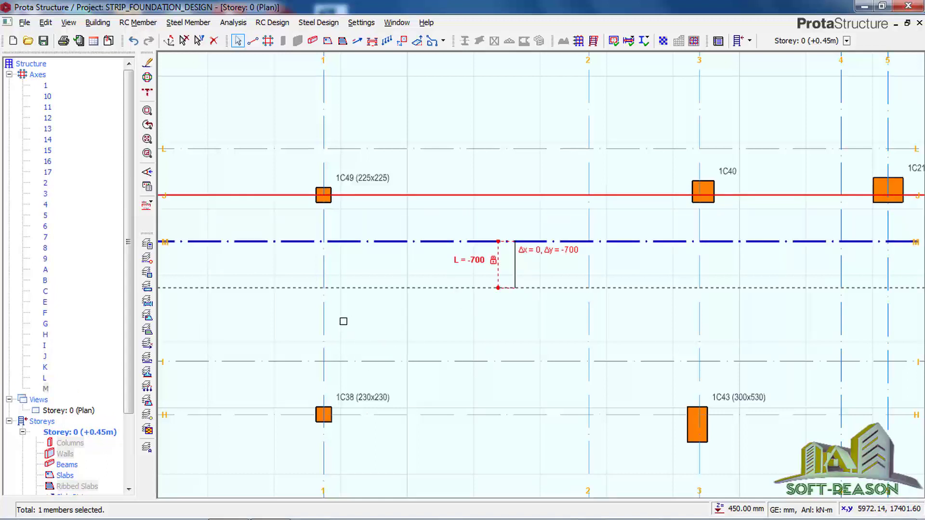
key(Escape)
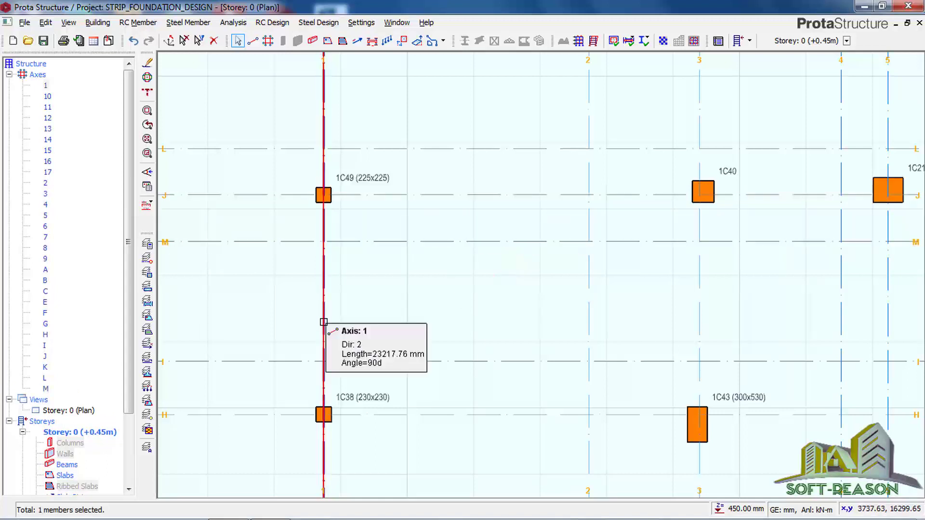
- Offset axis 1 by 700 mm towards axis 2 to create a parallel axis
right_click(321, 327)
click(356, 130)
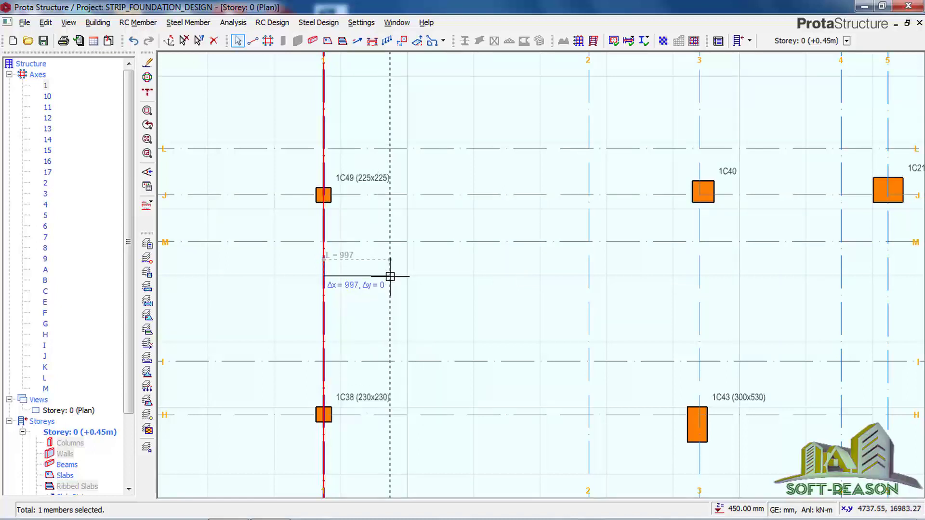
key(Tab)
text(700)
key(Return)
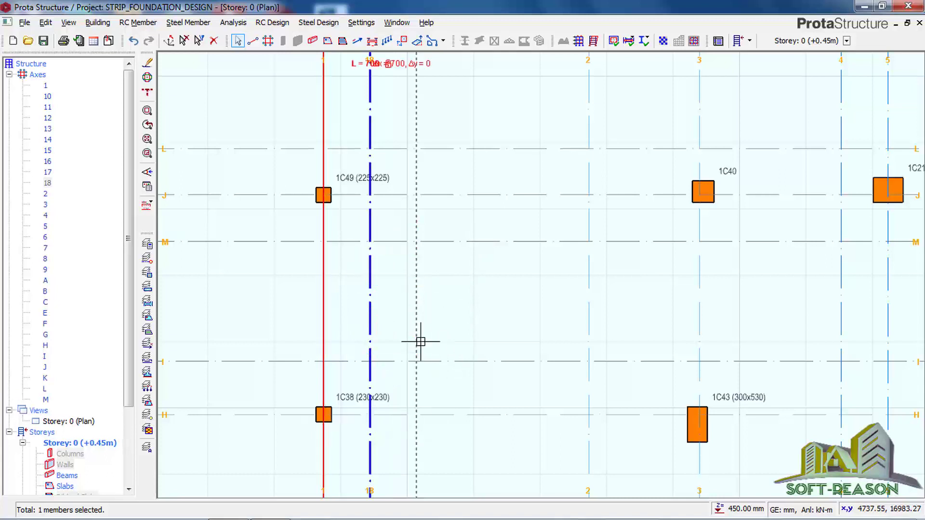
key(Escape)
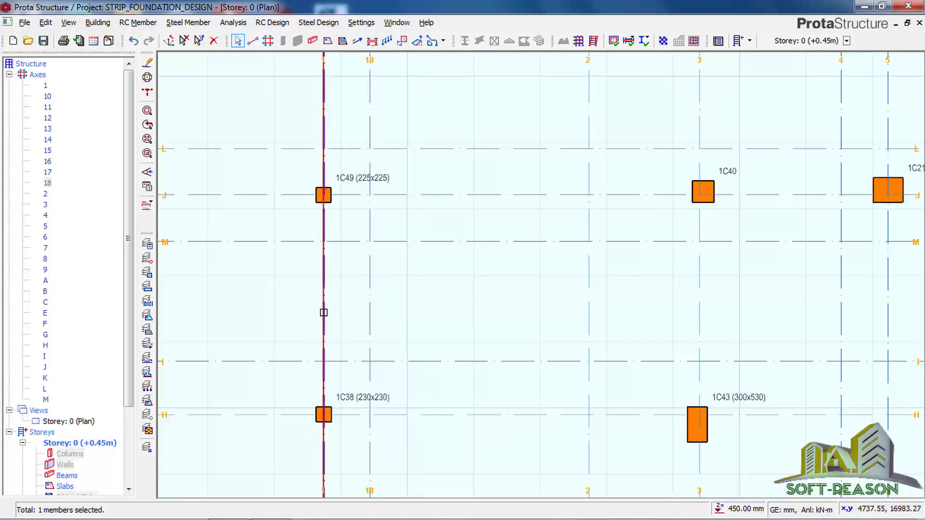
- Offset axis 1 by -700 mm, away from axis 2, to create a parallel axis on its outer side
right_click(326, 337)
click(351, 134)
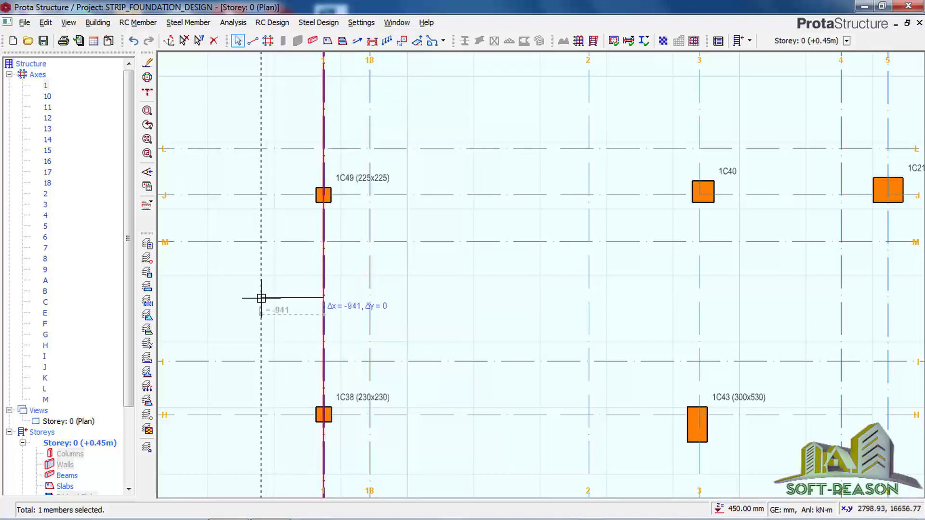
key(Tab)
key(BackSpace)
text(-700)
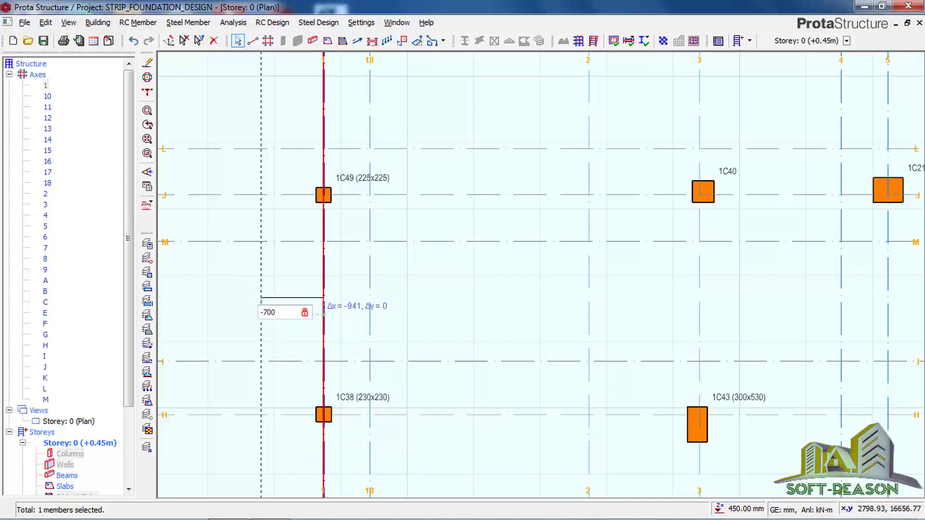
key(Return)
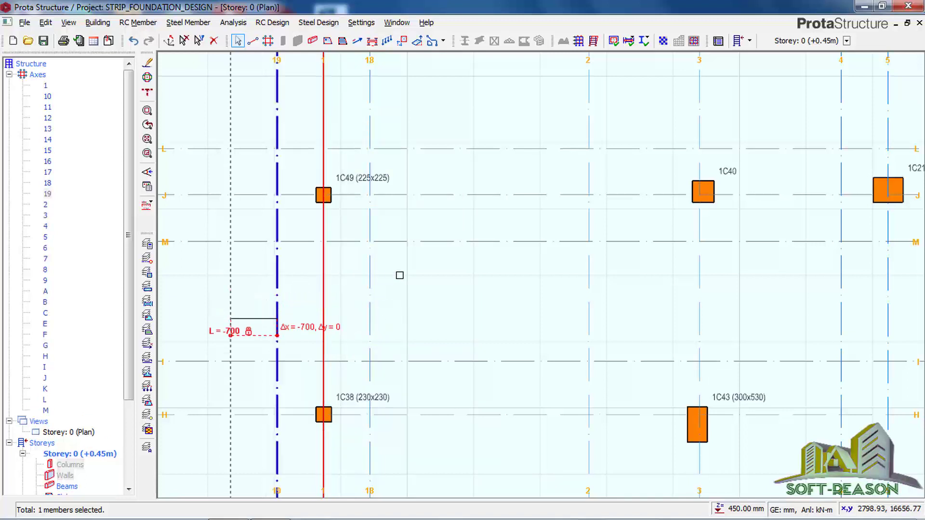
key(Escape)
- Offset axis 3 by 700 mm towards axis 4 to create a parallel axis
scroll(342, 241, down, 1)
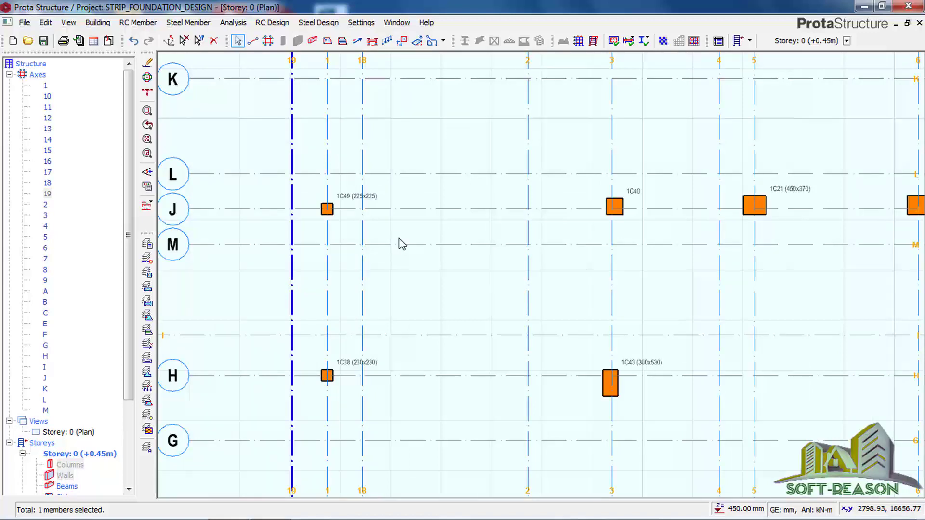
scroll(414, 258, down, 1)
scroll(451, 256, down, 1)
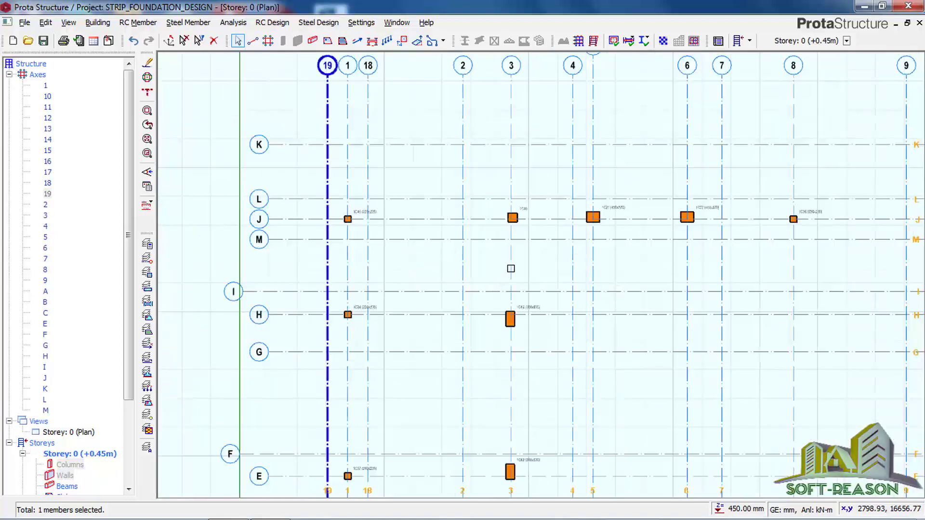
click(511, 268)
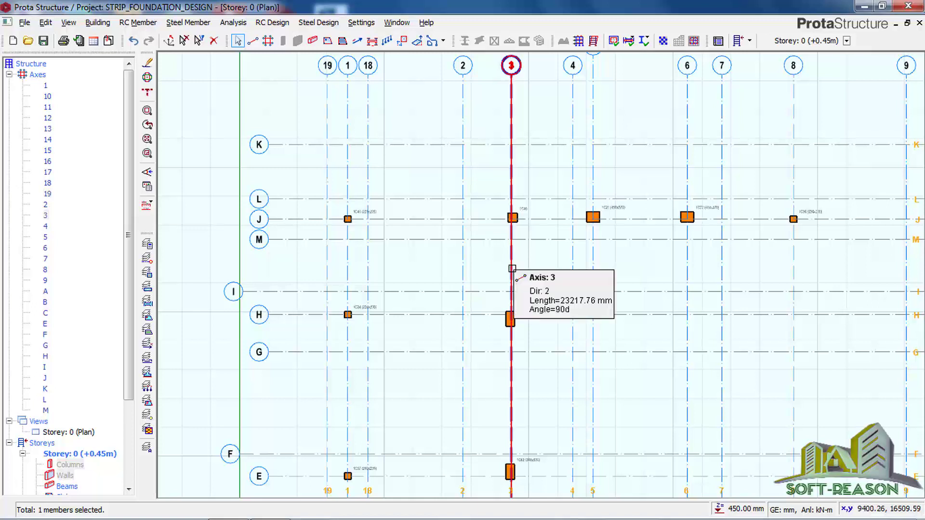
right_click(512, 268)
click(554, 287)
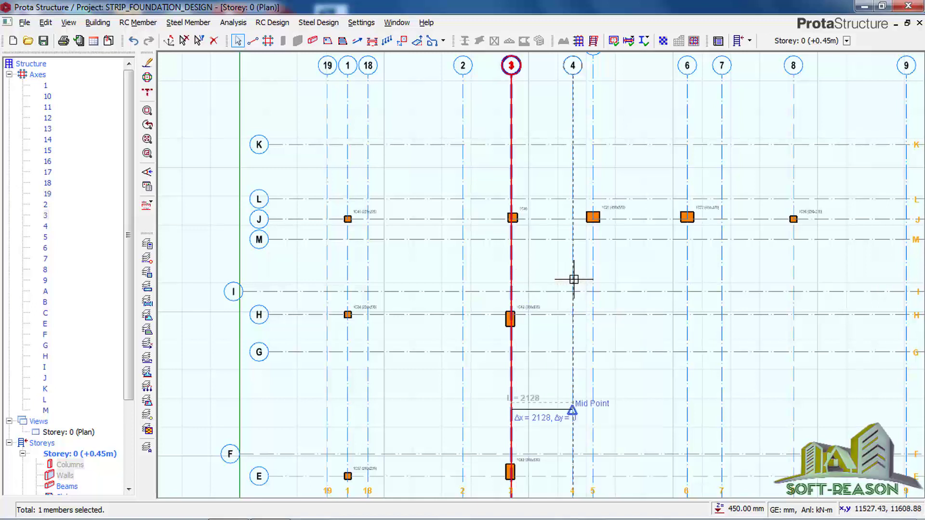
key(Tab)
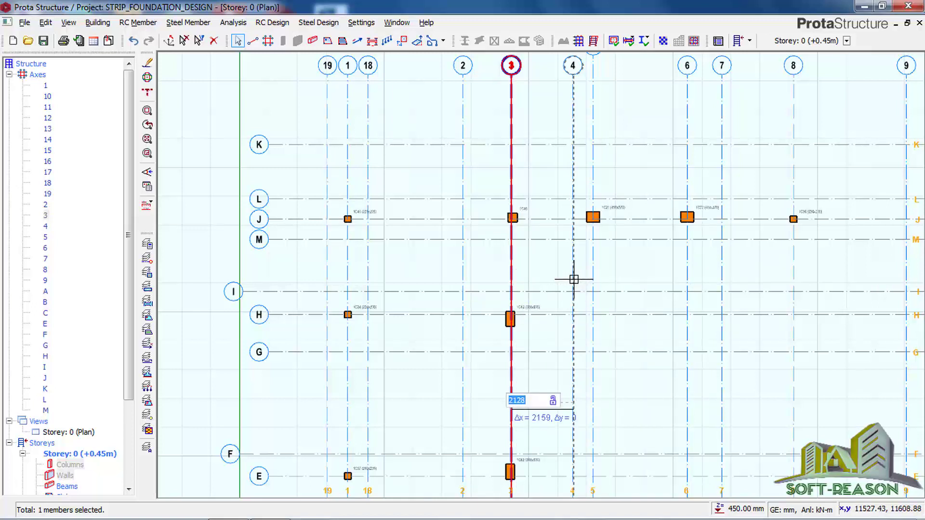
text(700)
key(Return)
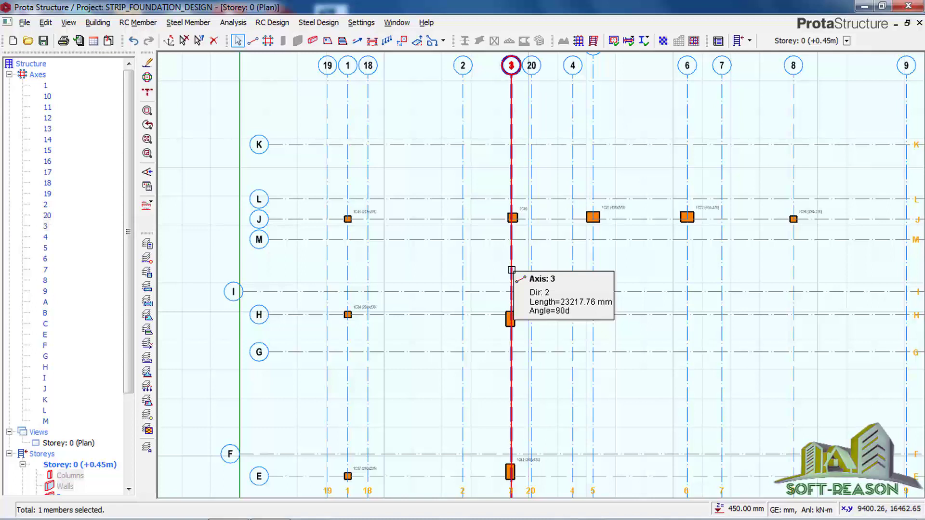
- Offset axis 3 by -700 mm towards axis 2 to create a parallel axis
right_click(511, 270)
click(549, 306)
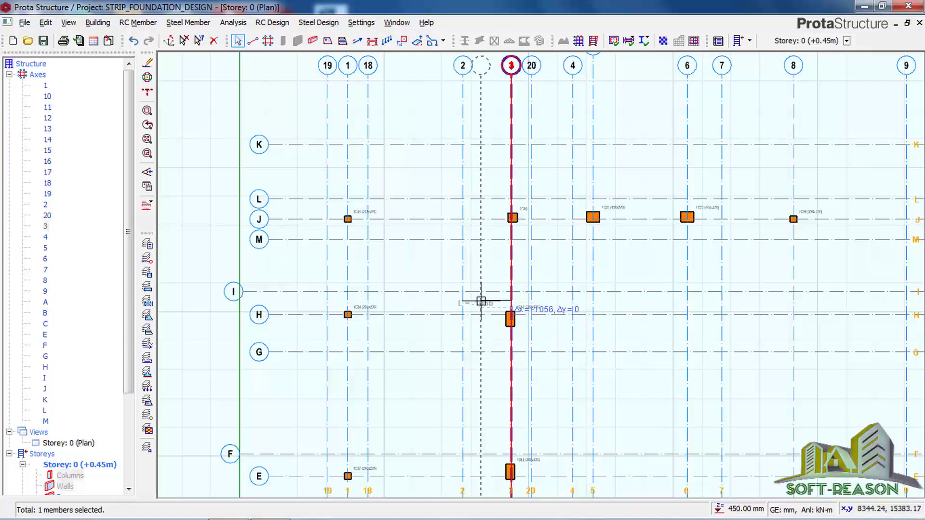
key(BackSpace)
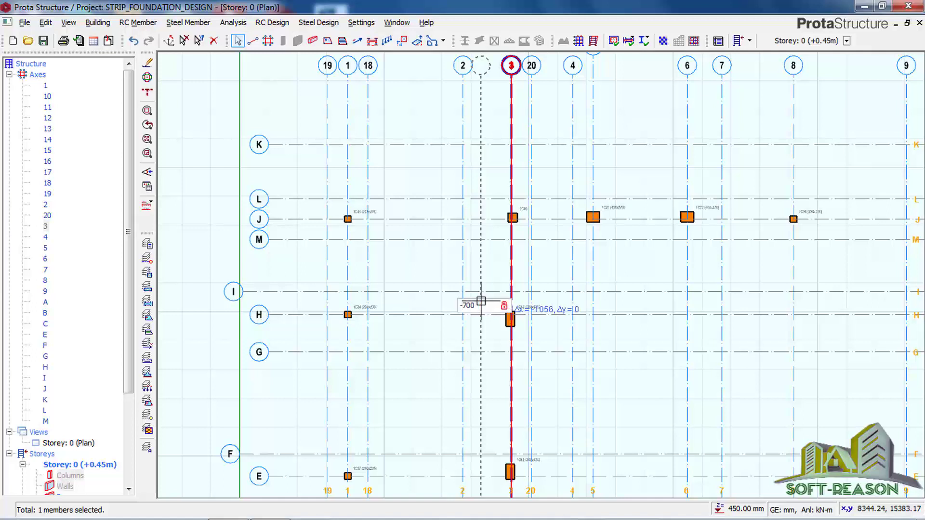
key(Return)
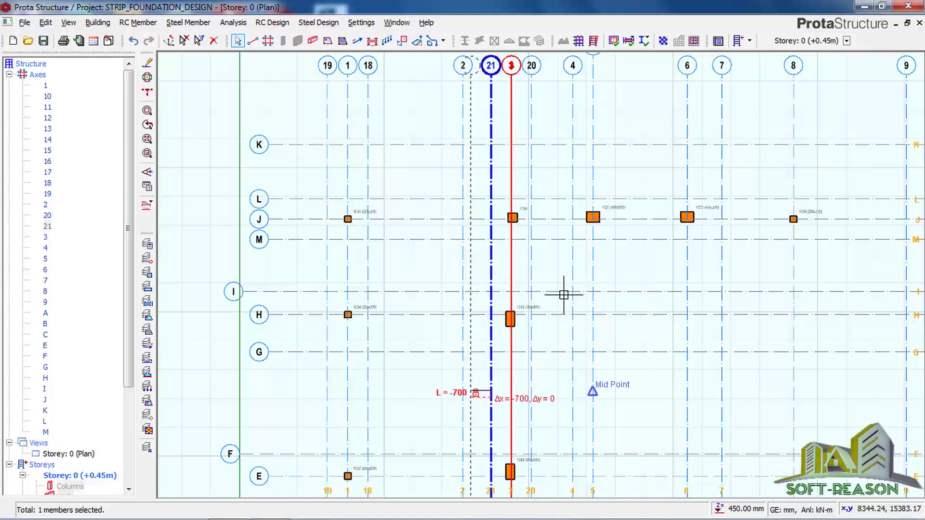
key(Escape)
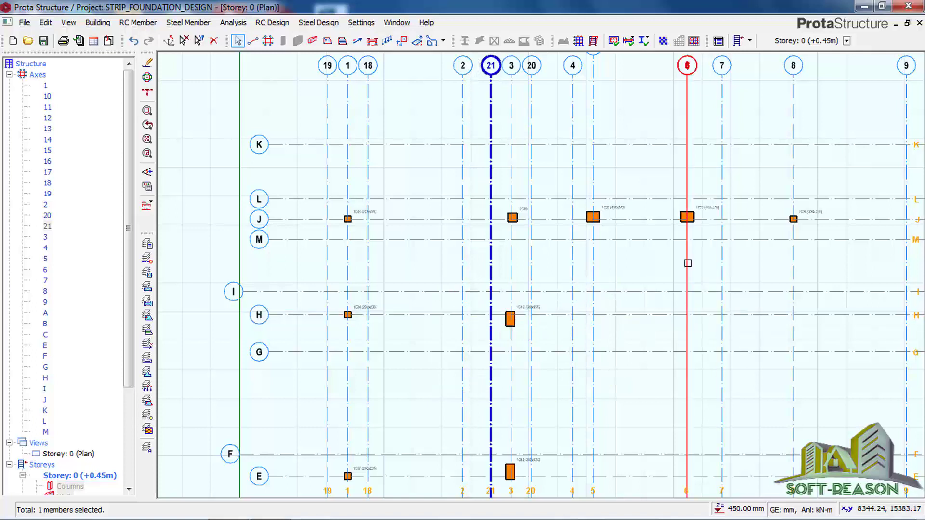
- Offset axis 6 by 700 mm towards axis 7 to create a parallel axis
click(687, 265)
right_click(686, 267)
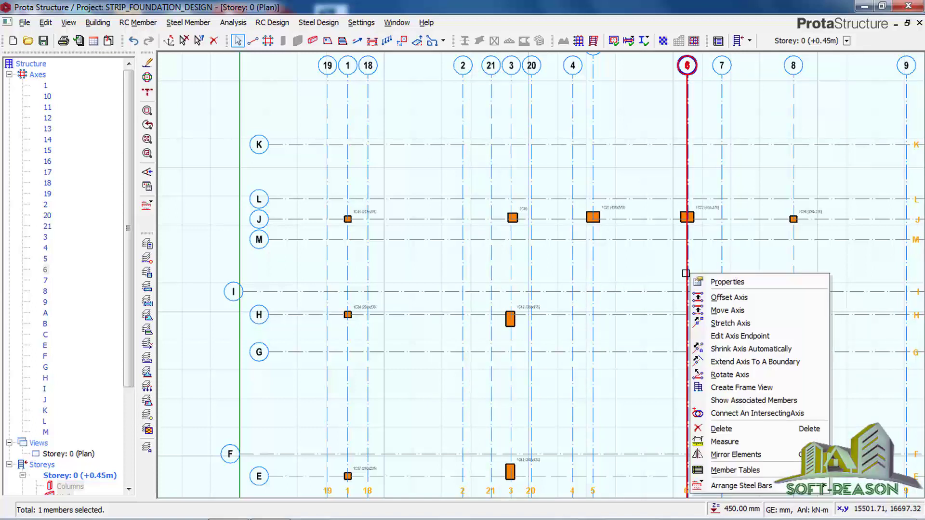
click(715, 295)
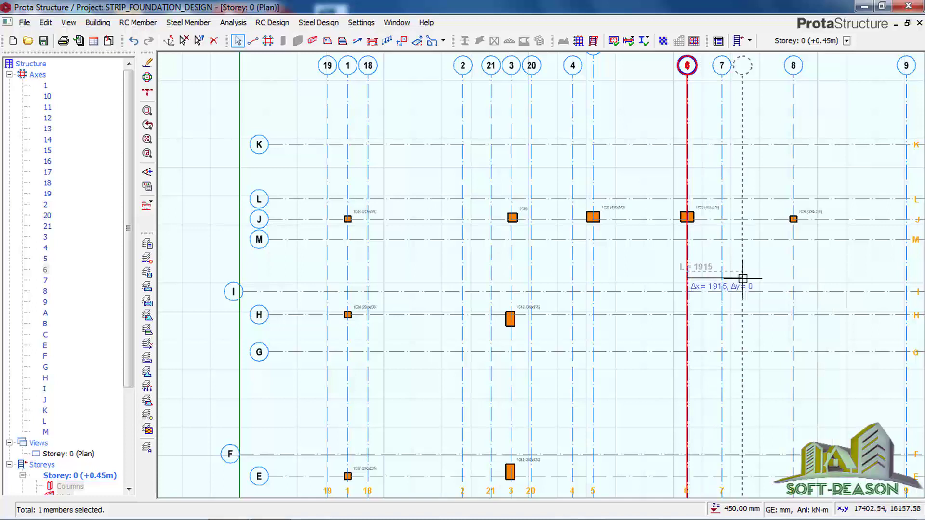
key(Tab)
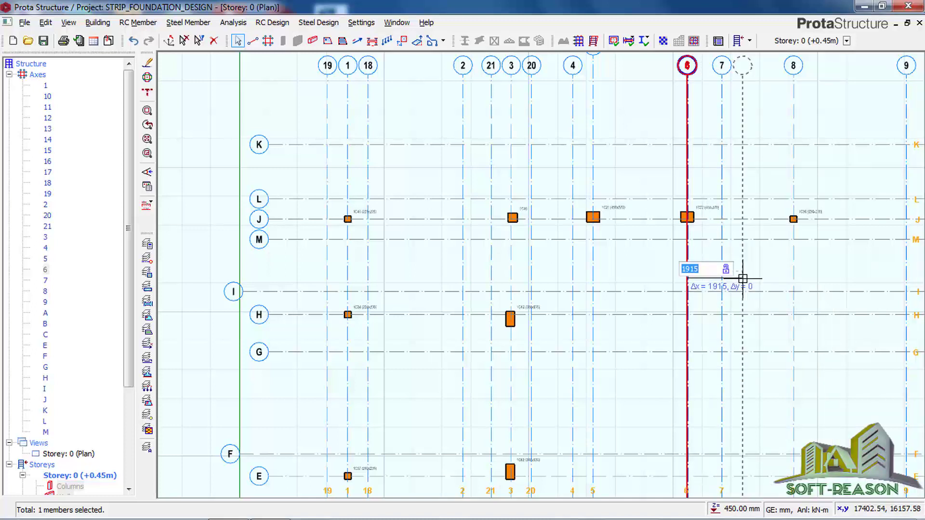
text(700)
key(Return)
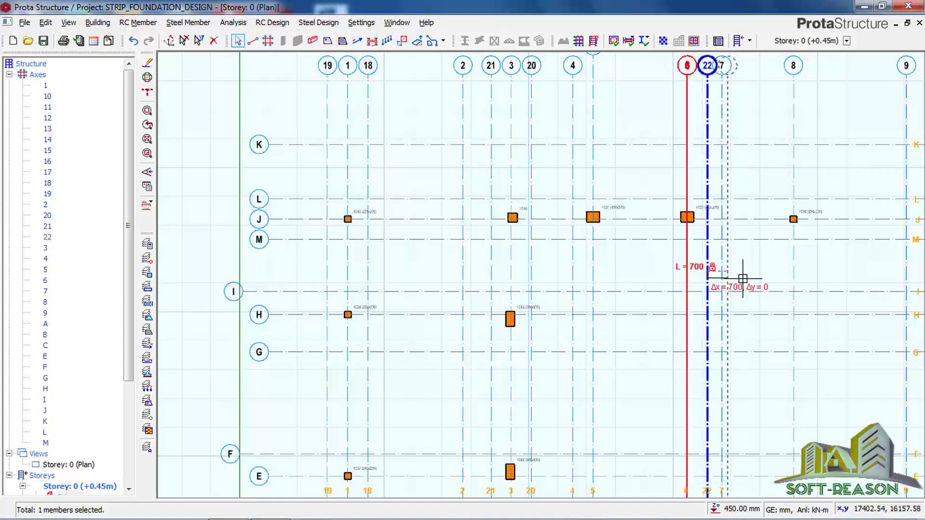
key(Escape)
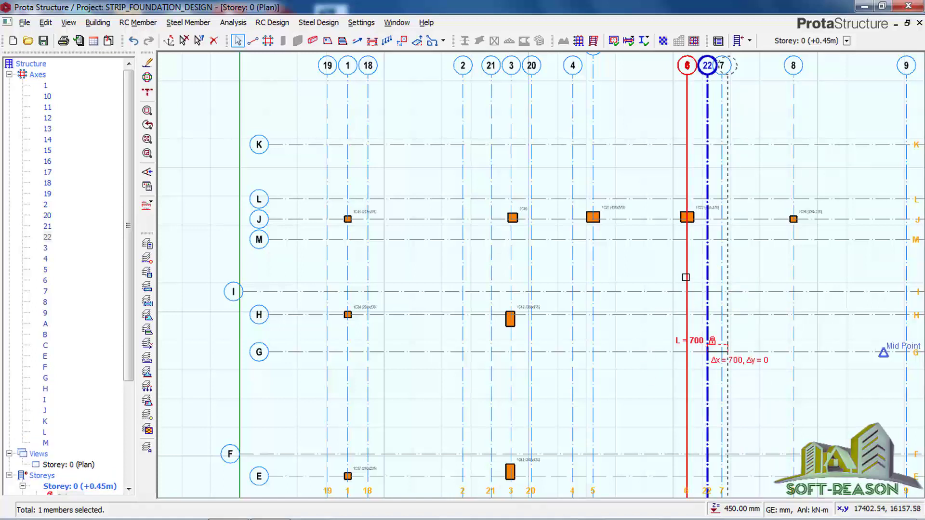
- Offset axis 6 by -700 mm towards axis 5 to create a parallel axis
right_click(685, 276)
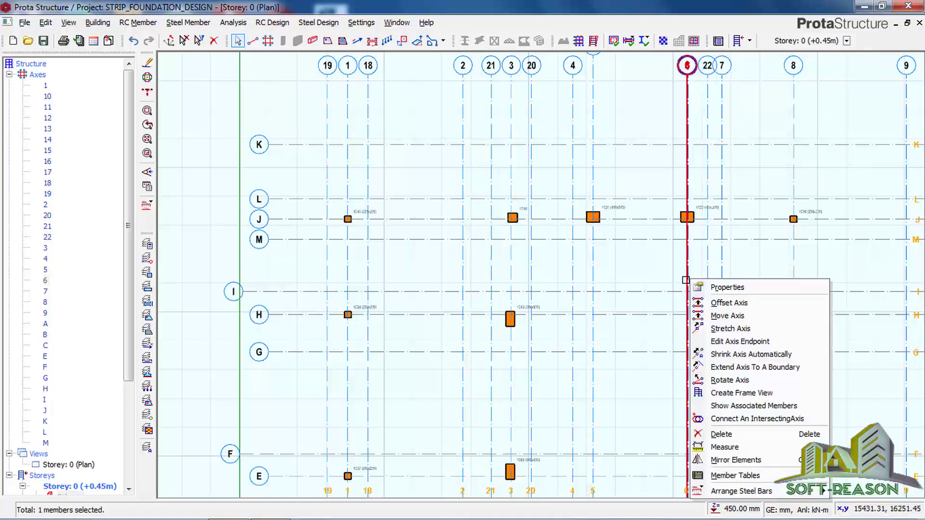
click(732, 311)
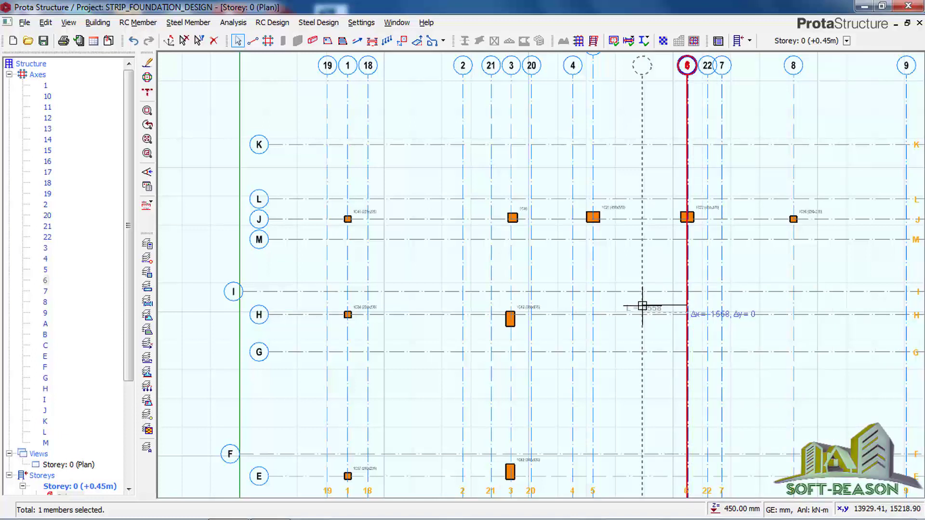
key(Tab)
text(-)
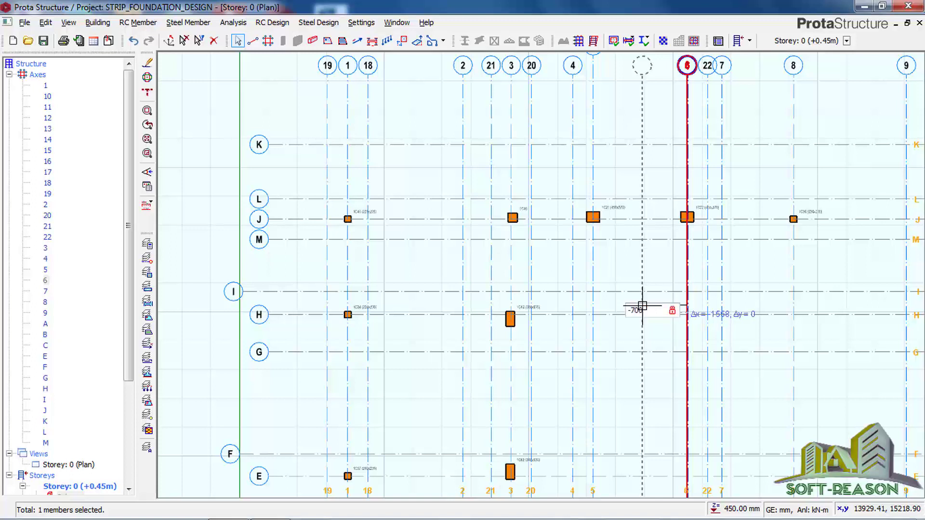
key(Return)
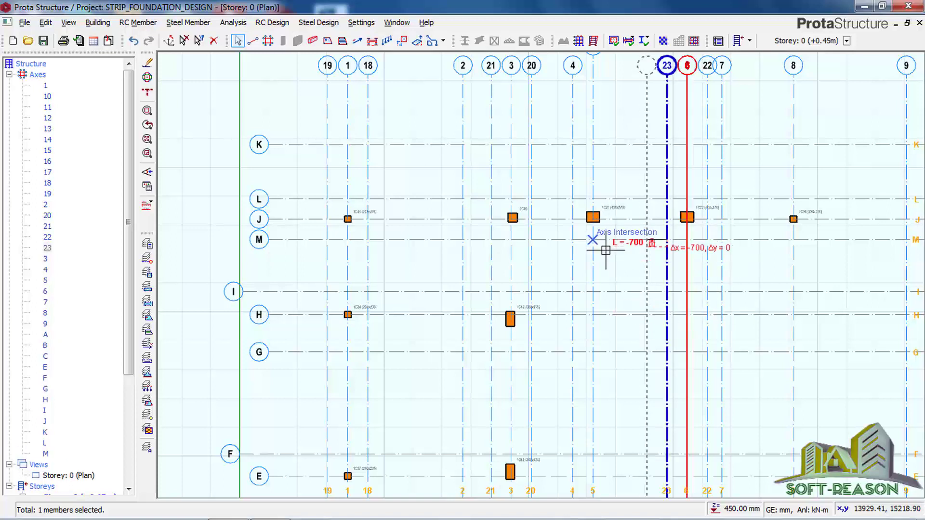
key(Escape)
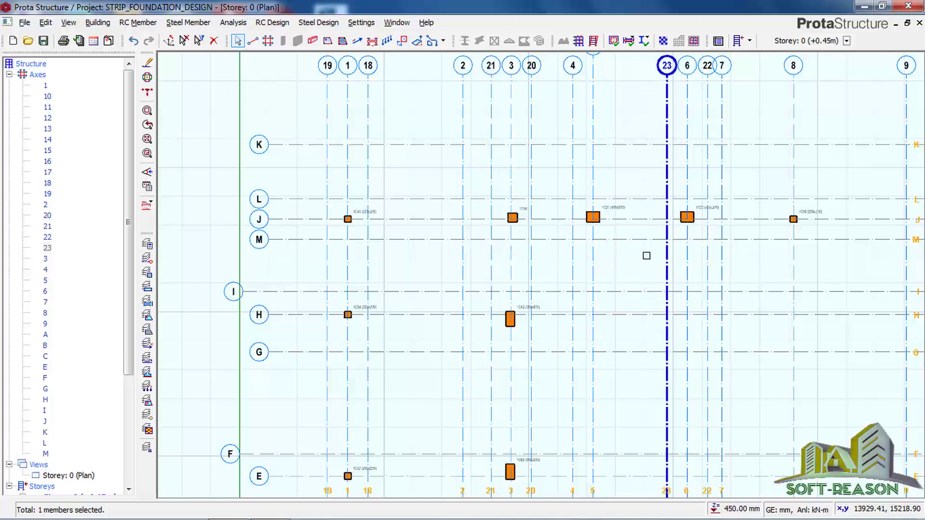
scroll(483, 210, down, 2)
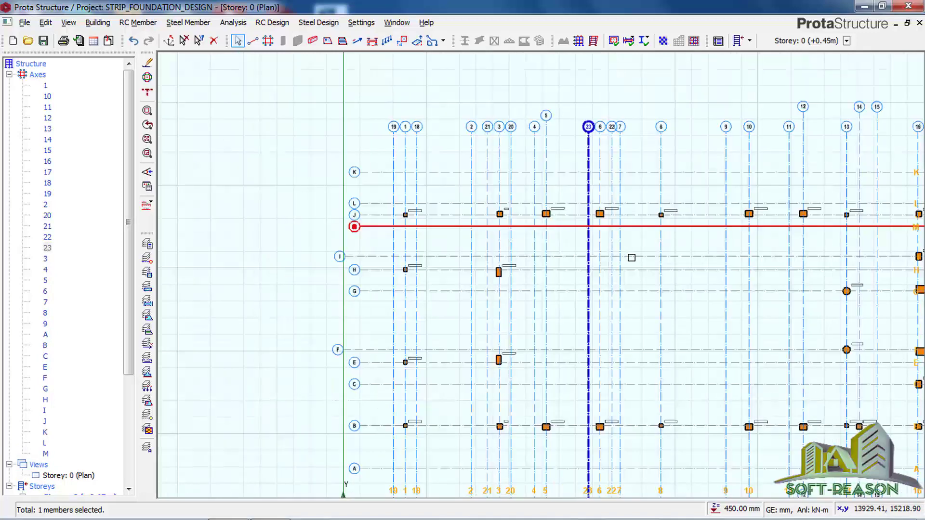
scroll(770, 265, up, 1)
scroll(539, 229, down, 4)
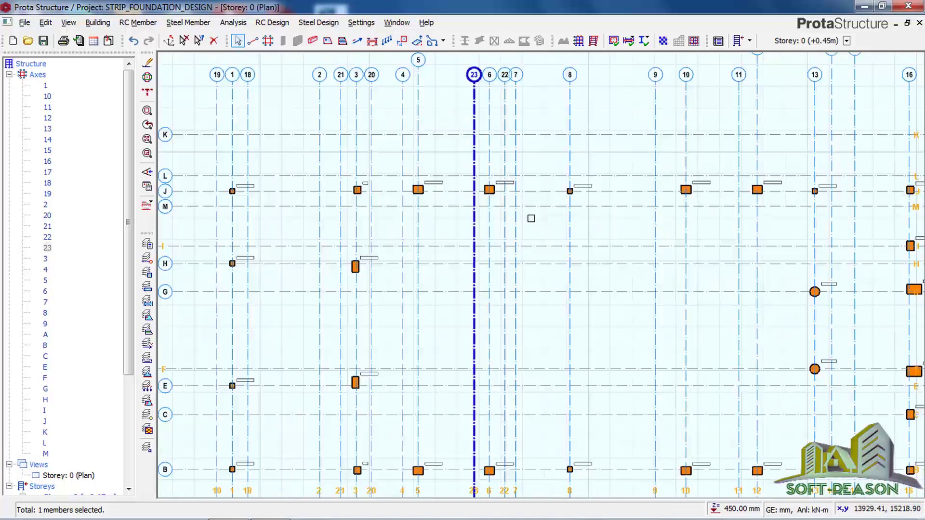
scroll(401, 355, up, 3)
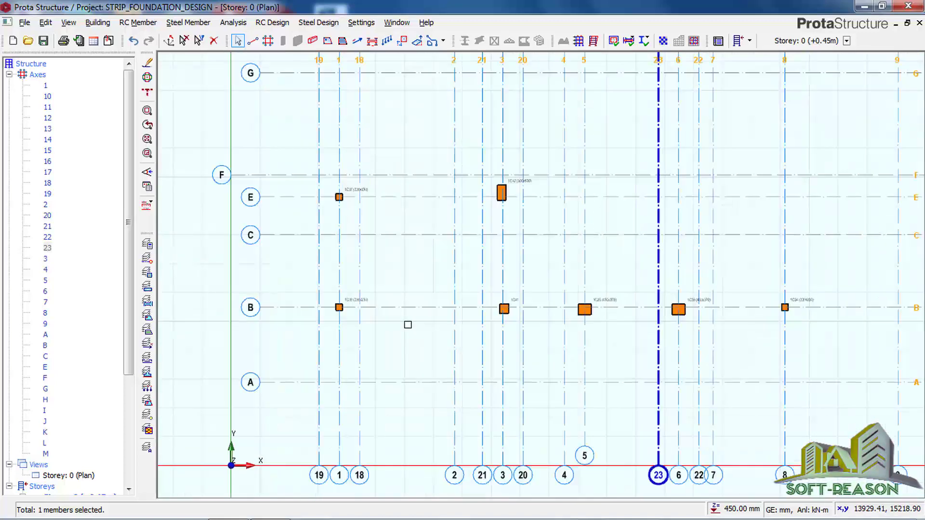
- Offset axis B by 700 mm towards axis C to create a parallel axis
scroll(395, 307, up, 1)
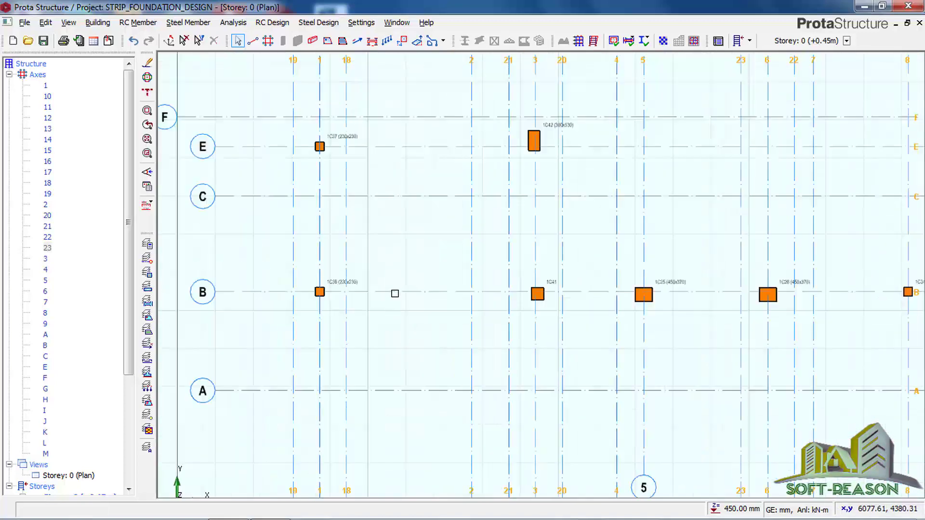
click(393, 292)
right_click(401, 289)
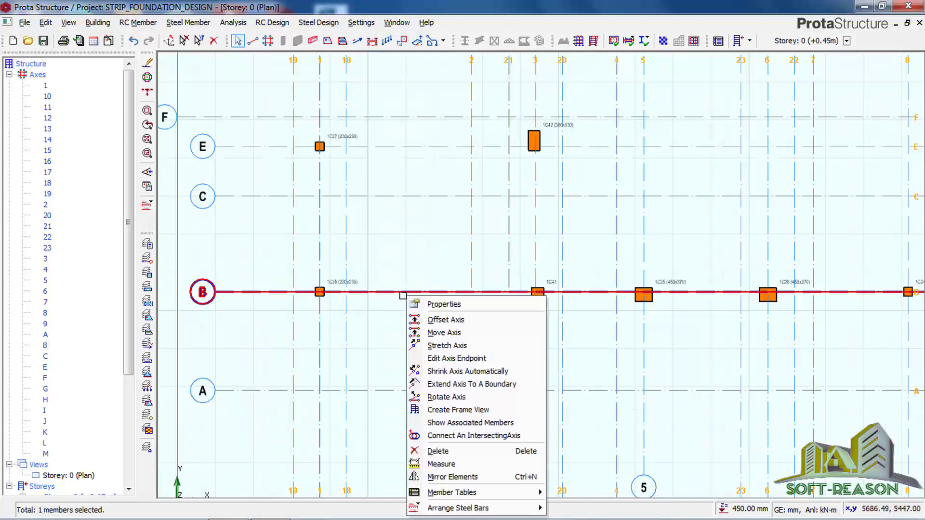
click(424, 315)
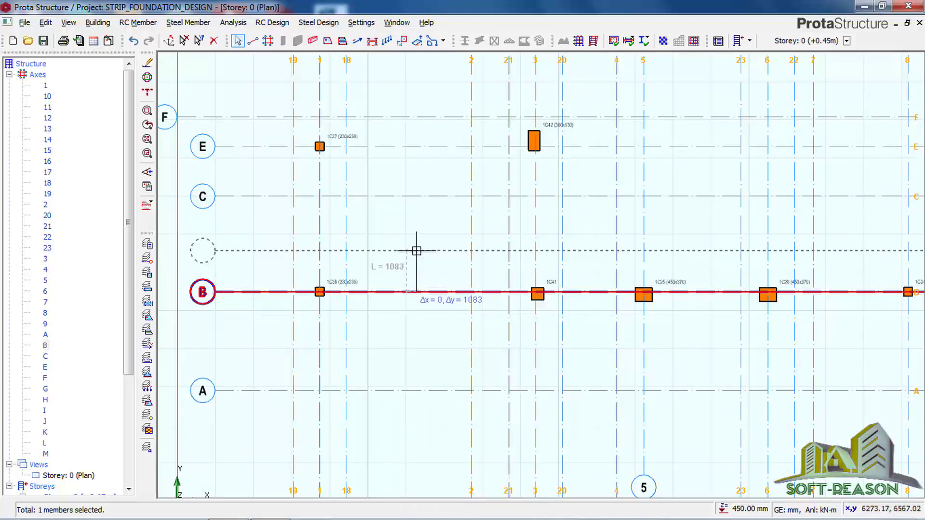
key(Tab)
text(700)
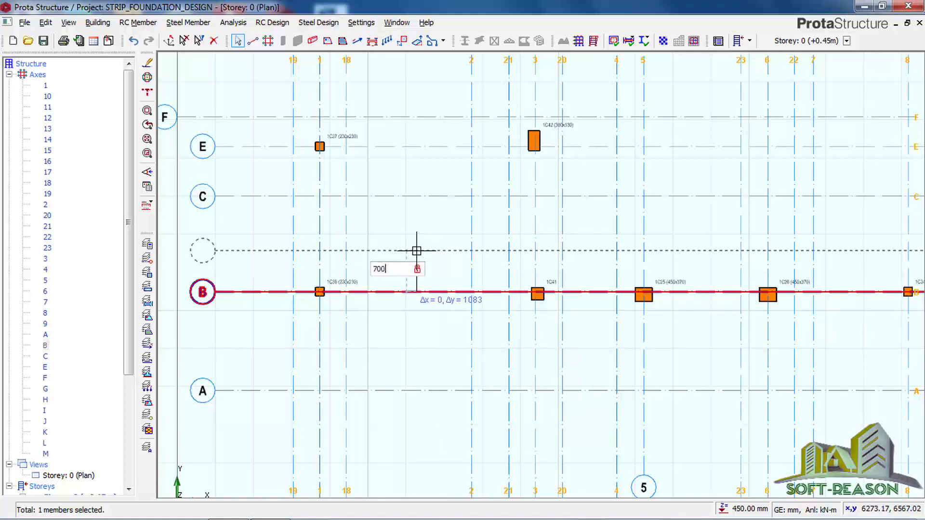
key(Return)
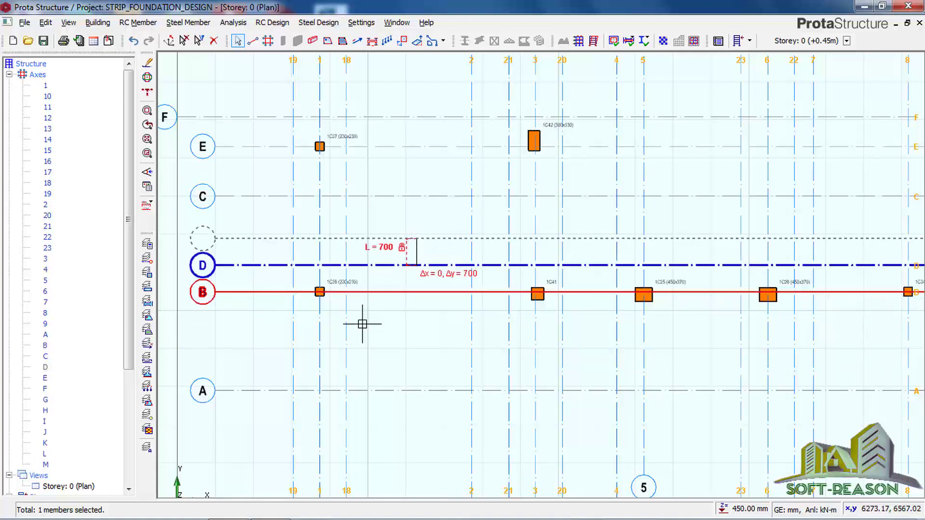
- Offset axis B by -700 mm towards axis A to create a parallel axis
click(411, 293)
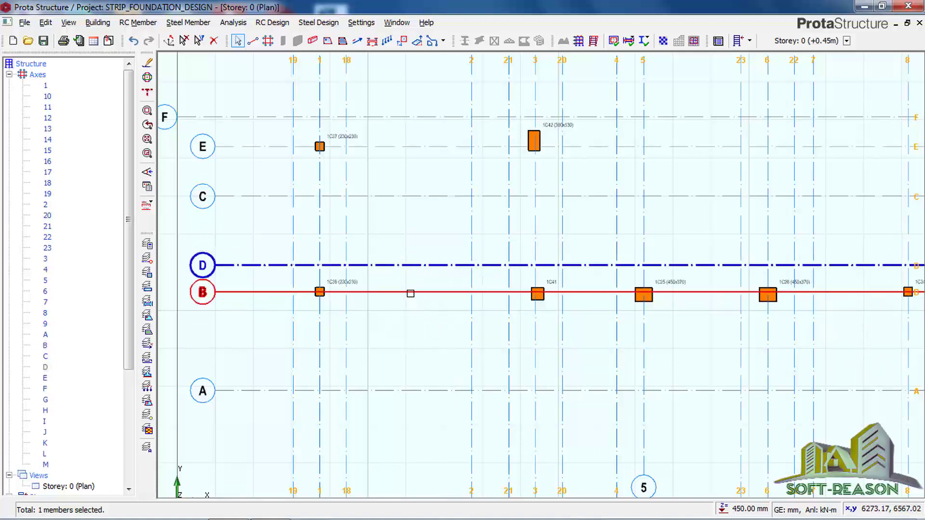
right_click(409, 293)
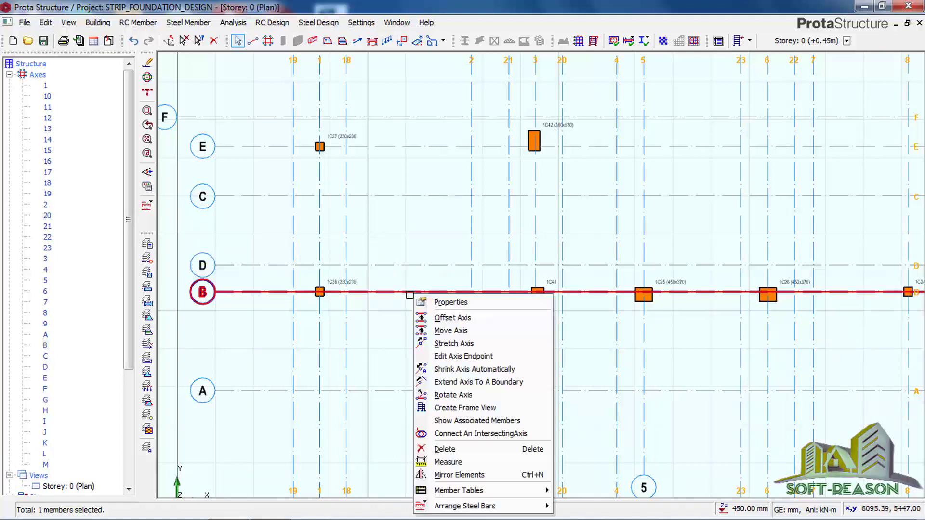
click(442, 320)
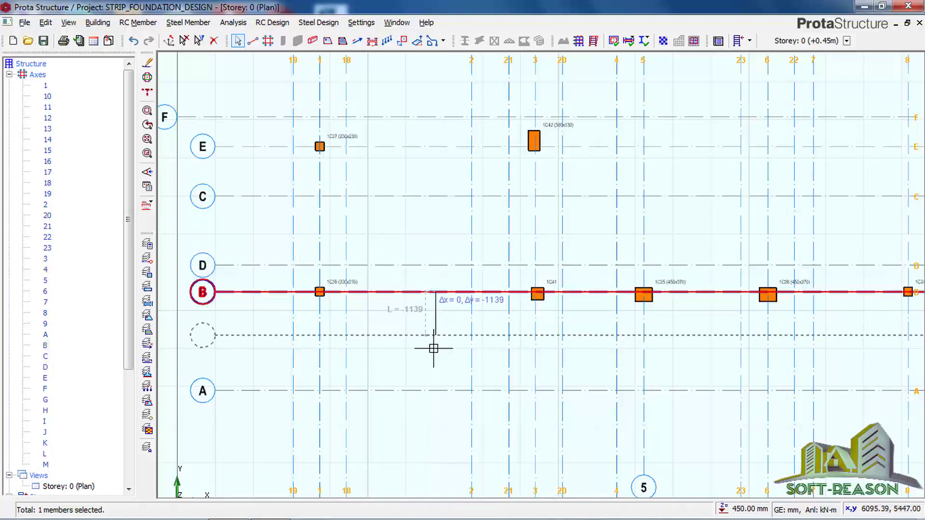
key(Tab)
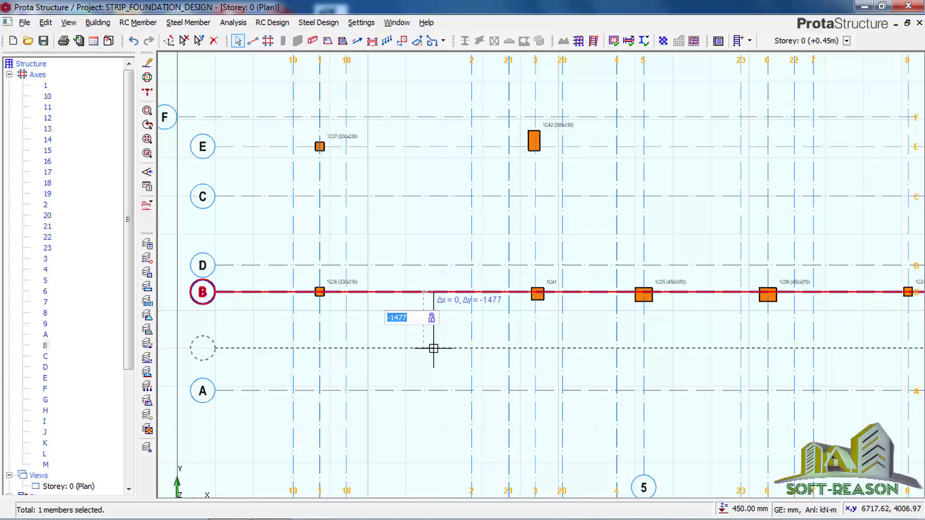
key(BackSpace)
key(Return)
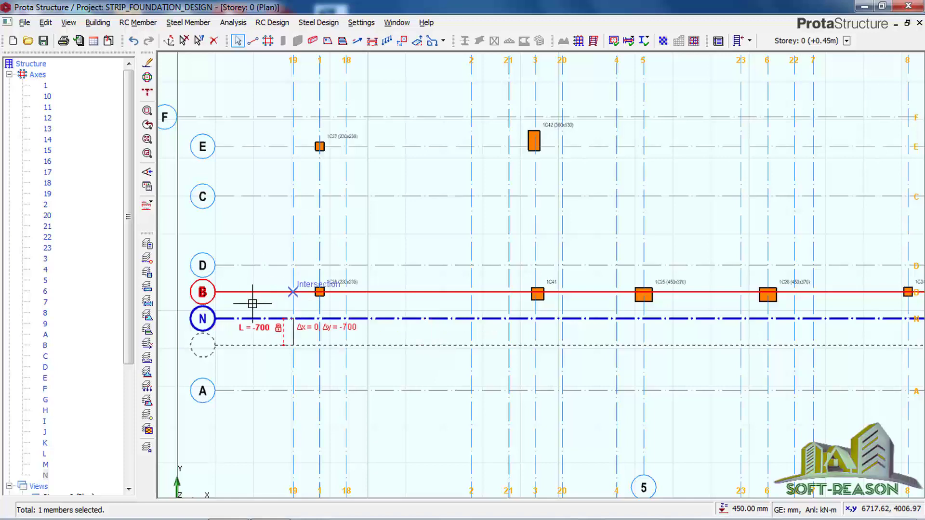
- Offset axis 10 by 700 mm towards axis 11 to create a parallel axis
scroll(258, 303, down, 1)
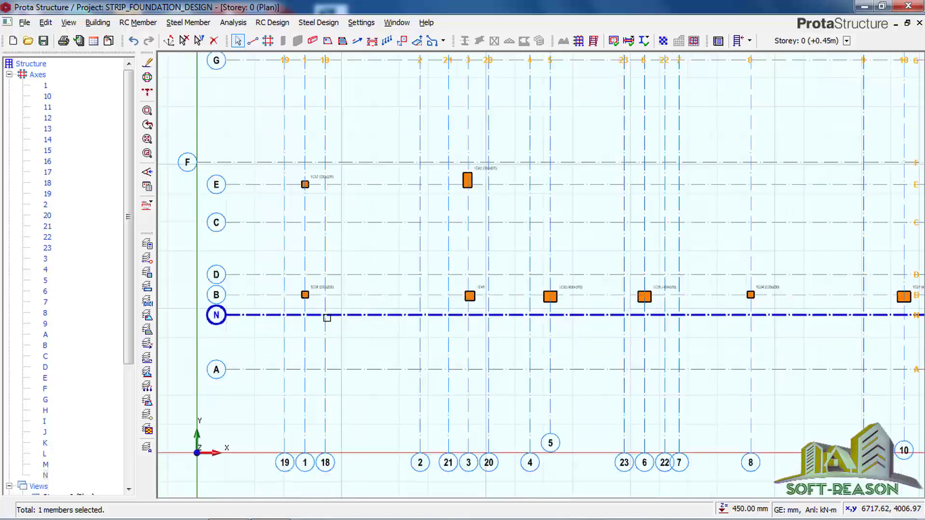
scroll(327, 318, down, 1)
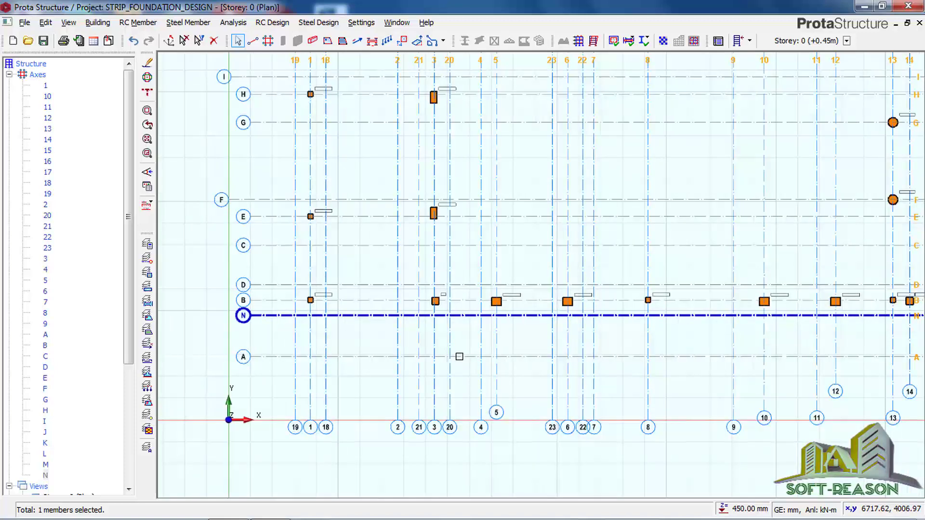
scroll(469, 355, down, 1)
scroll(556, 306, up, 1)
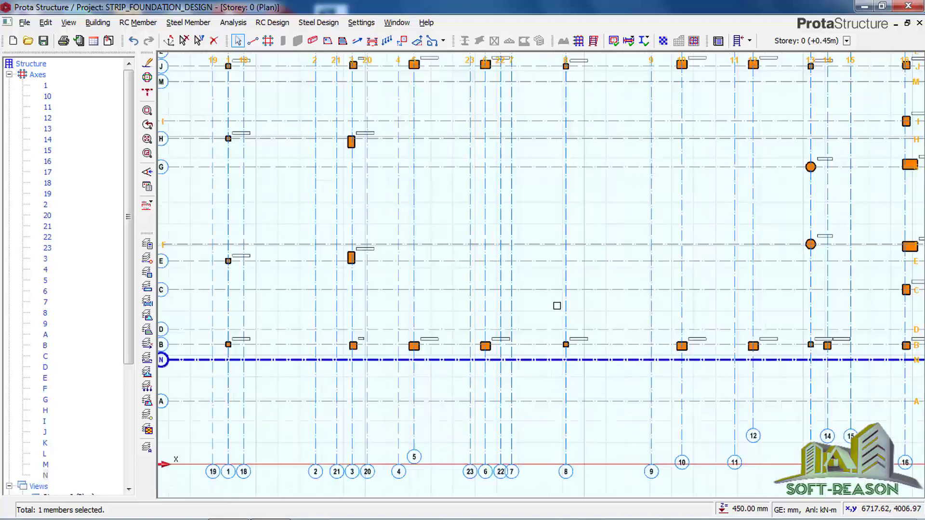
scroll(539, 306, down, 1)
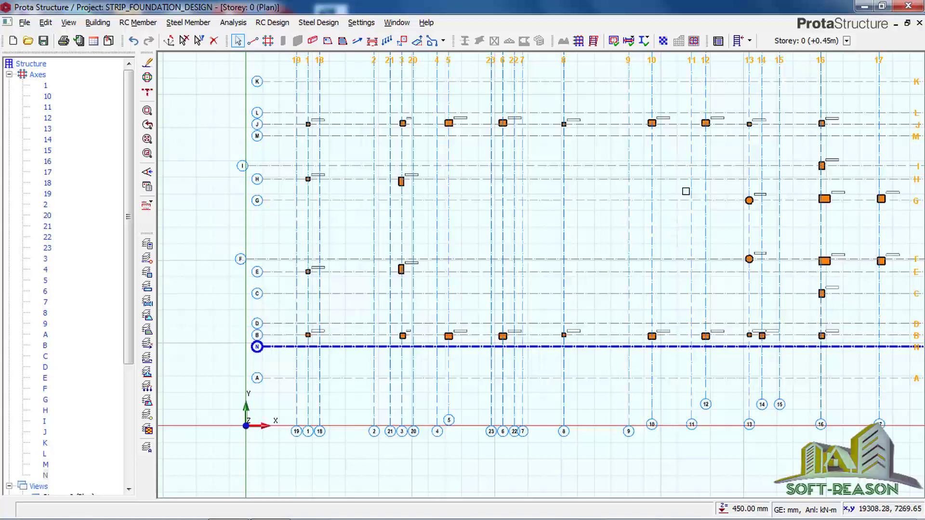
scroll(655, 220, up, 1)
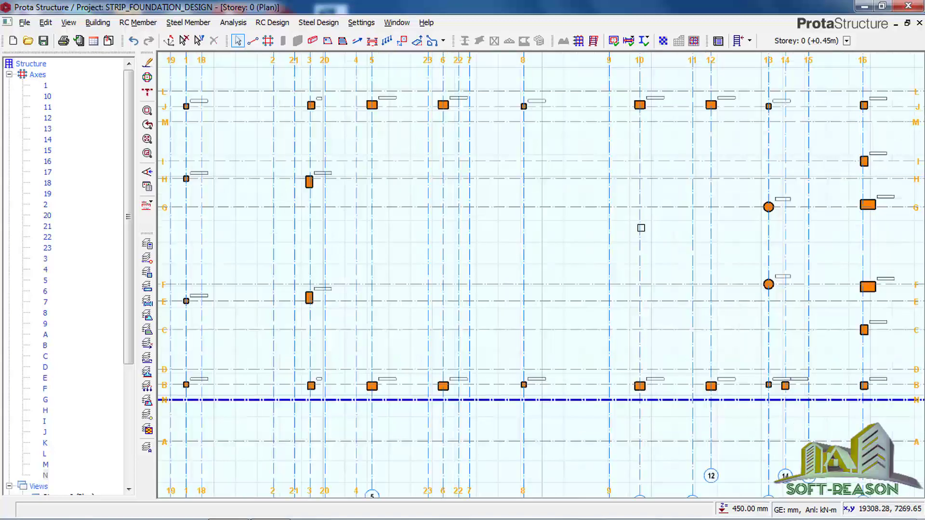
click(640, 228)
right_click(640, 228)
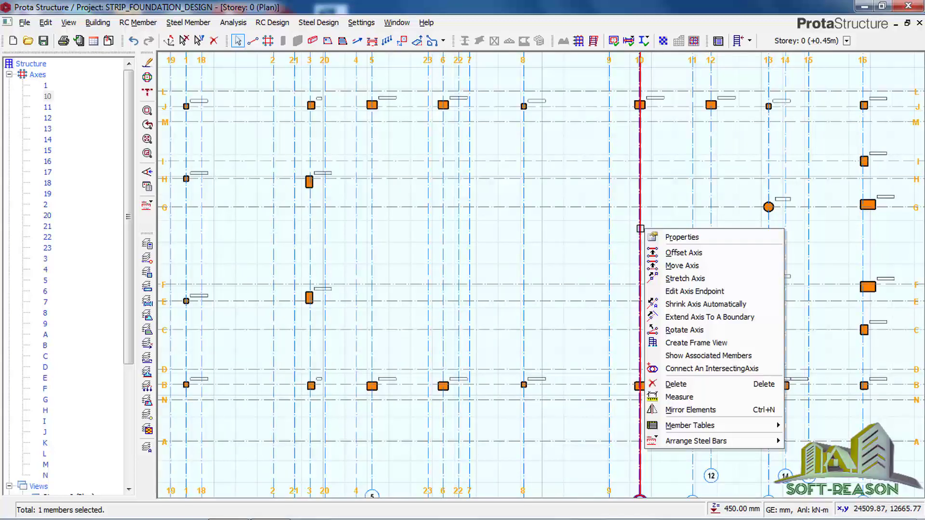
click(669, 254)
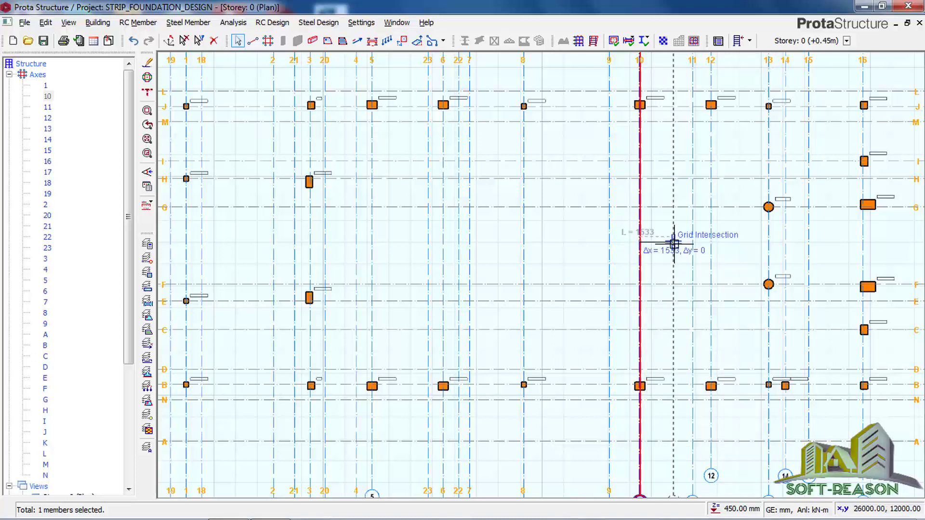
key(Tab)
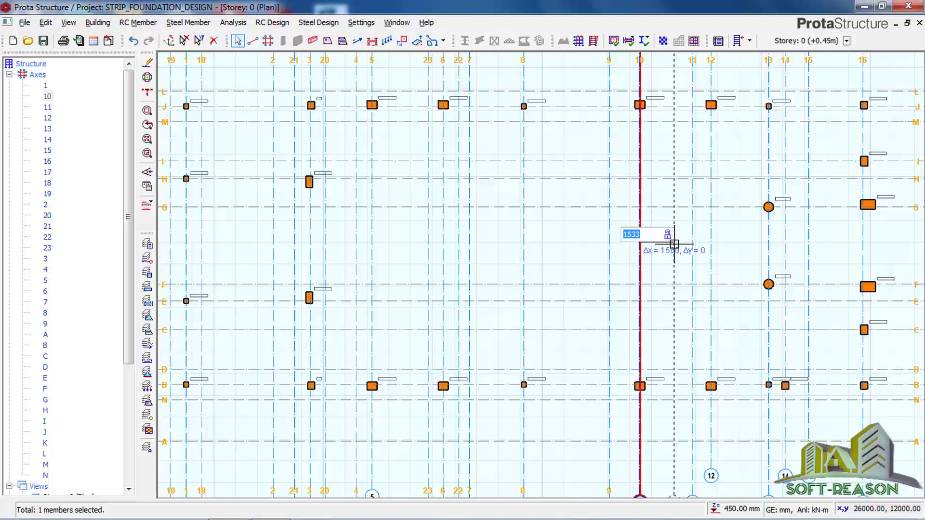
text(700)
key(Return)
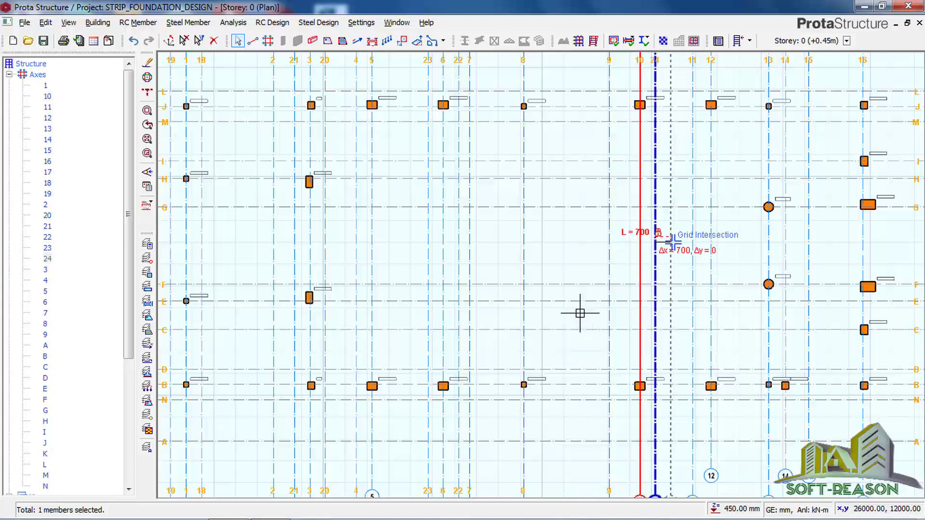
key(Escape)
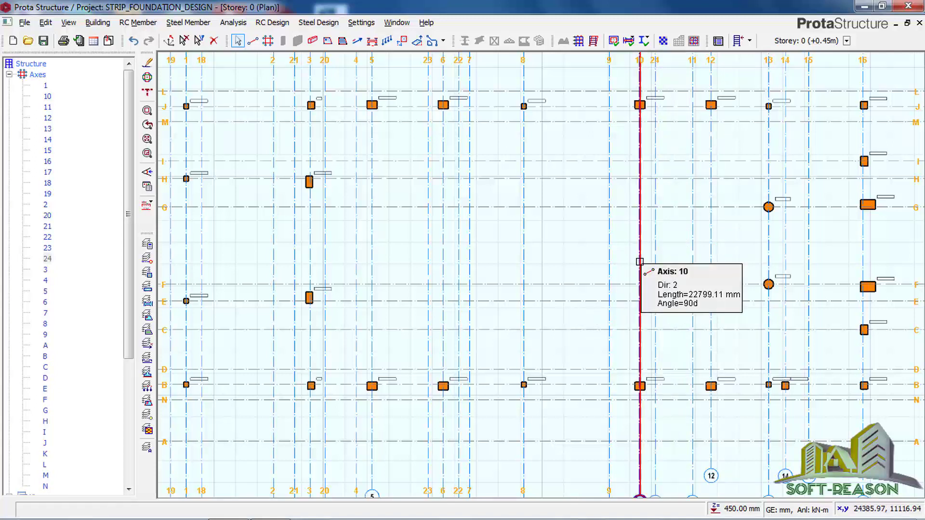
- Offset axis 10 by -700 mm towards axis 9 to create a parallel axis
right_click(641, 263)
click(664, 286)
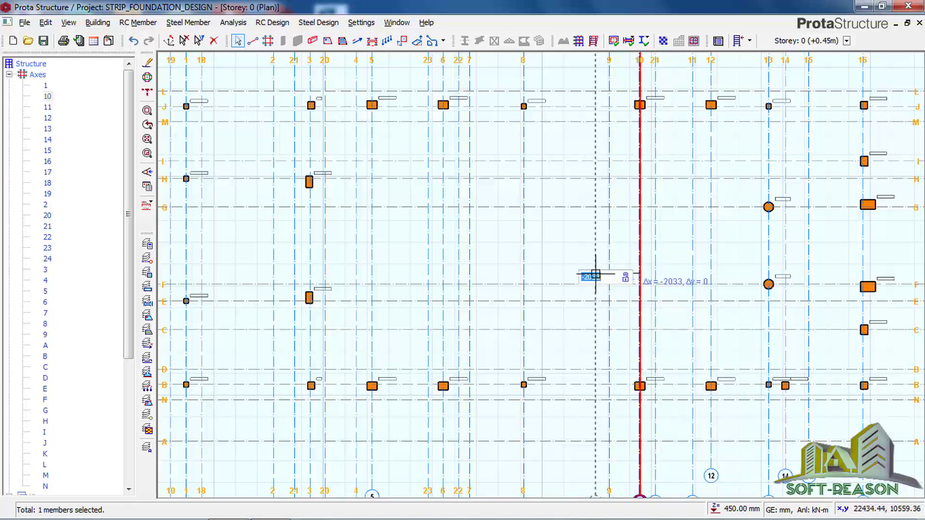
key(BackSpace)
text(-700)
key(Return)
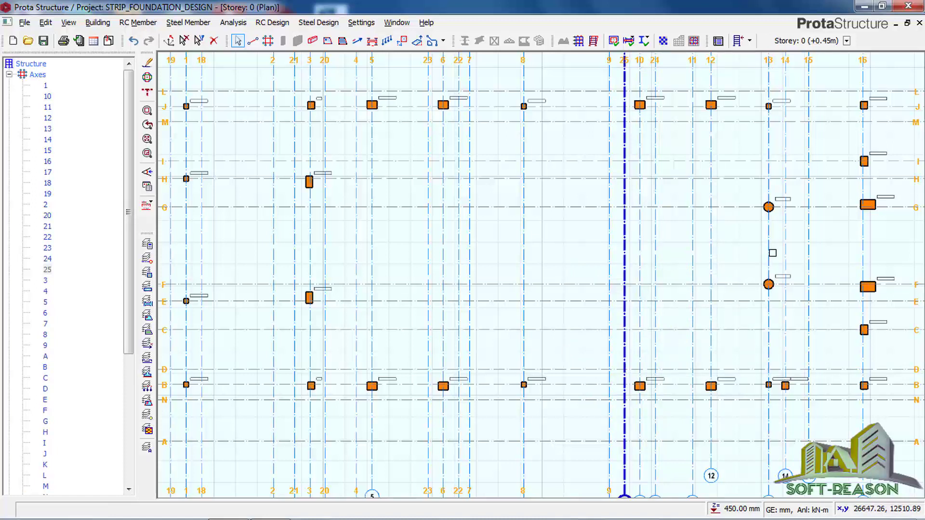
- Offset axis 13 by -700 mm towards axis 12 to create a parallel axis
click(771, 239)
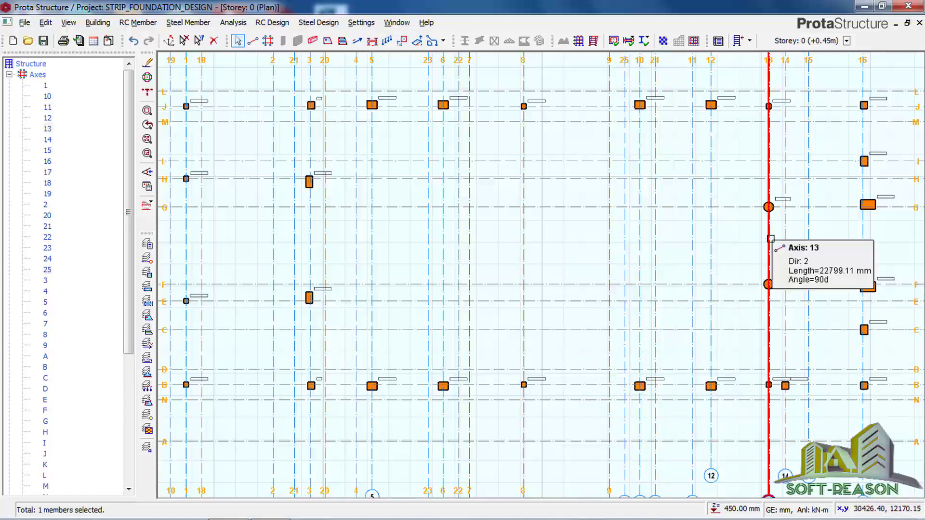
right_click(770, 239)
click(793, 264)
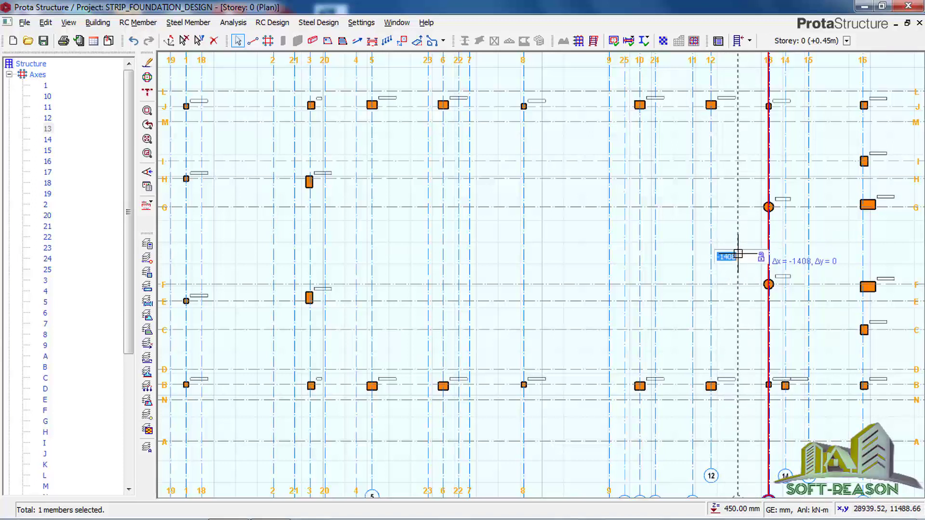
key(BackSpace)
text(-700)
key(Return)
key(Escape)
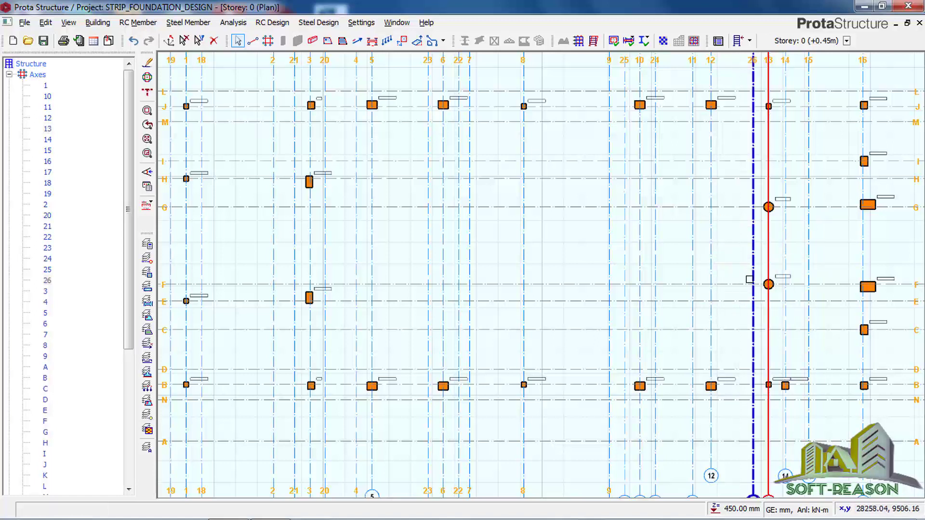
- Offset axis 13 by 700 mm towards axis 15 to create a parallel axis
right_click(769, 251)
click(812, 273)
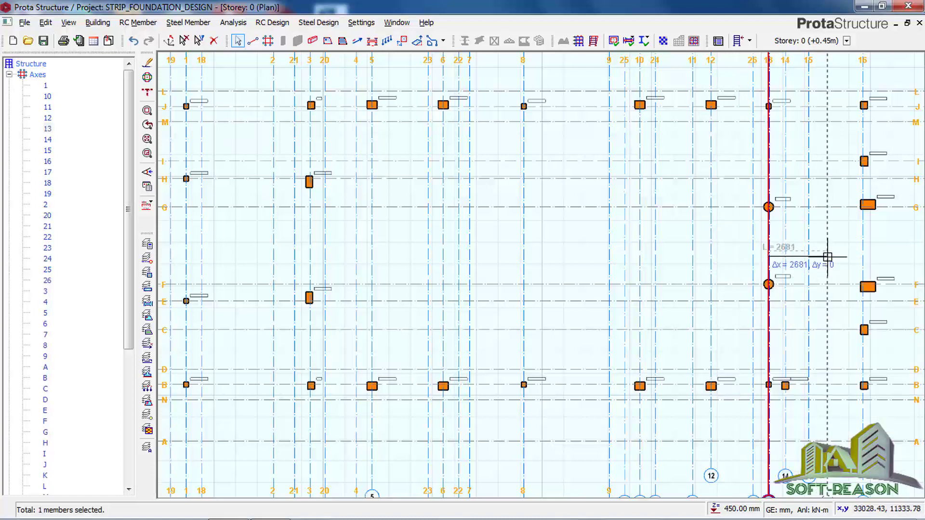
mouse_move(827, 257)
text(70)
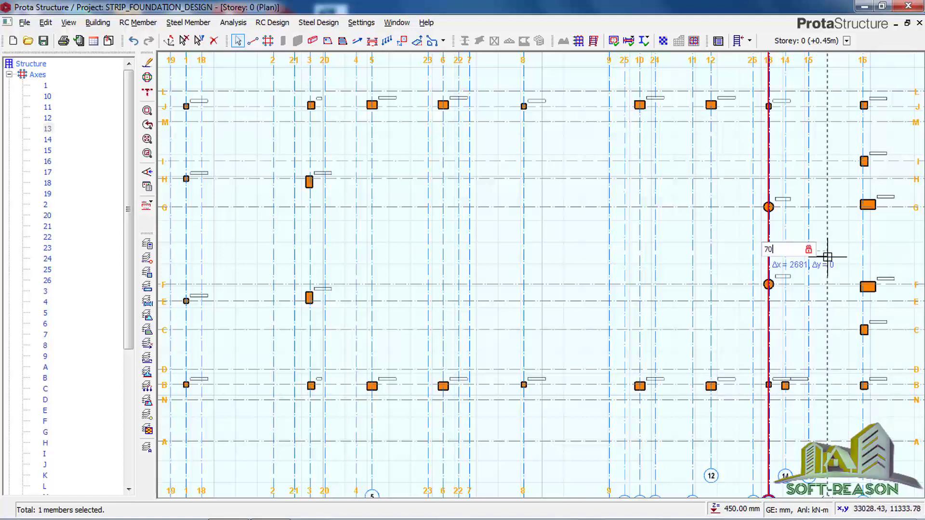
text(0)
key(Return)
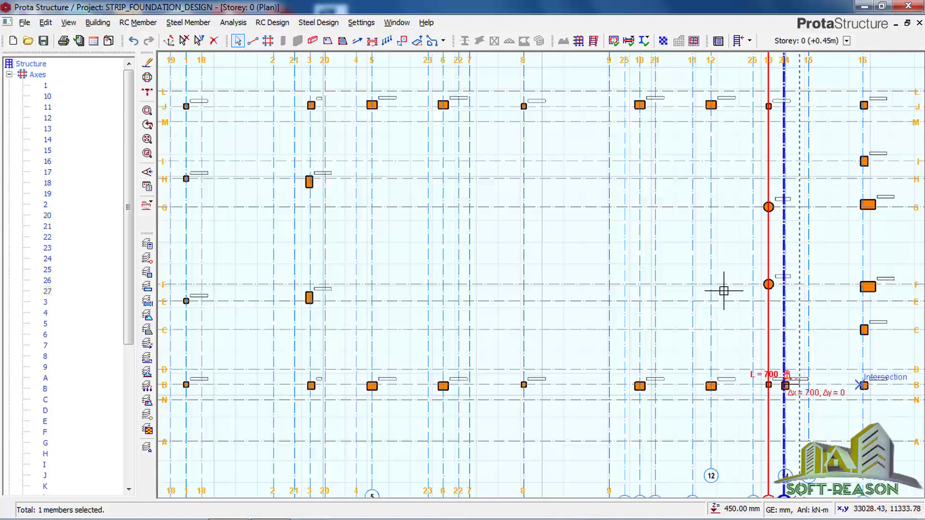
middle_drag(778, 266, 638, 279)
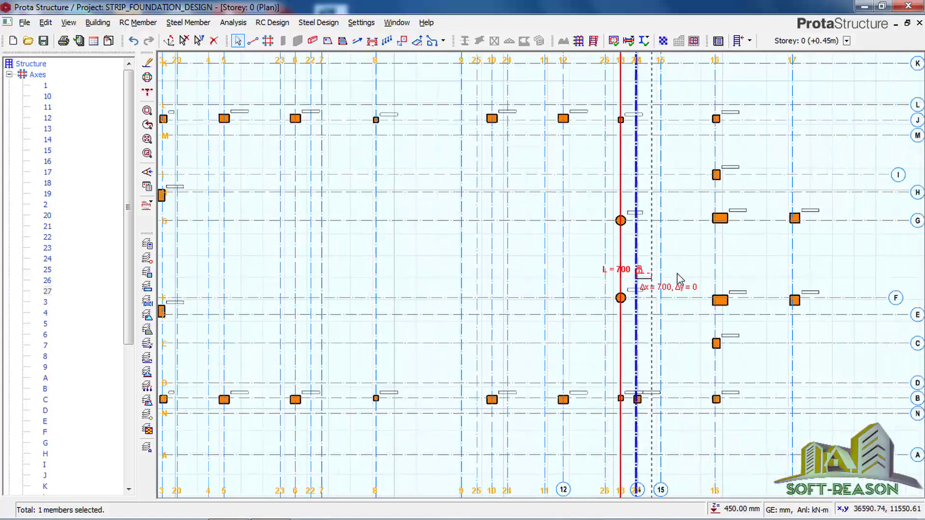
key(Escape)
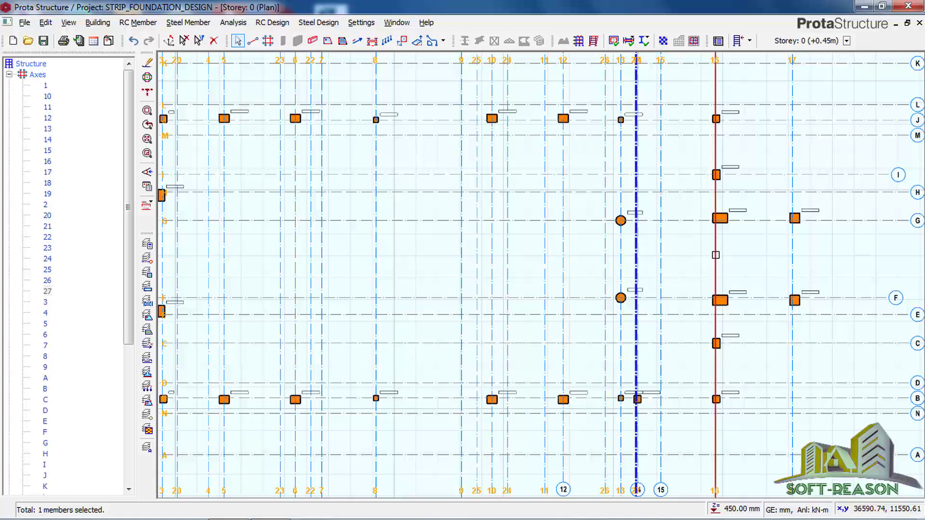
- Offset axis 16 by 700 mm towards axis 17 to create a parallel axis
click(744, 288)
right_click(744, 288)
key(Escape)
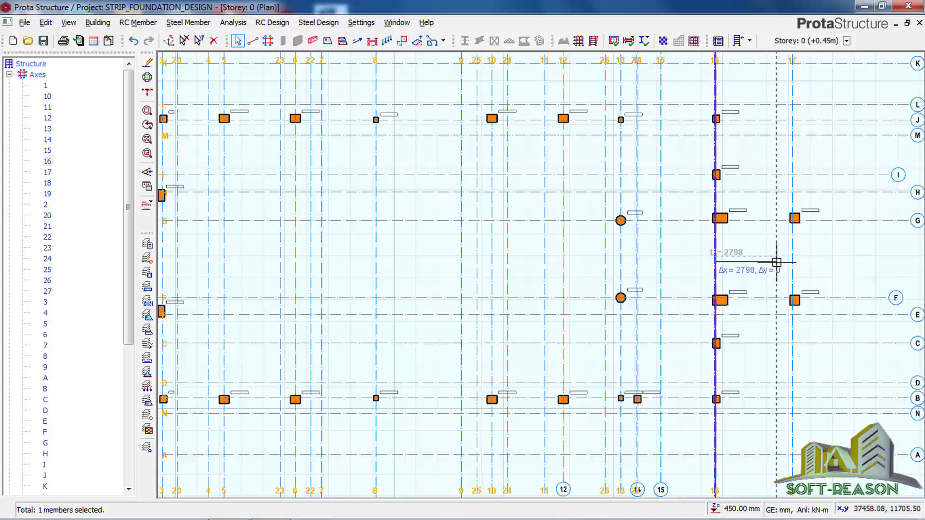
key(Tab)
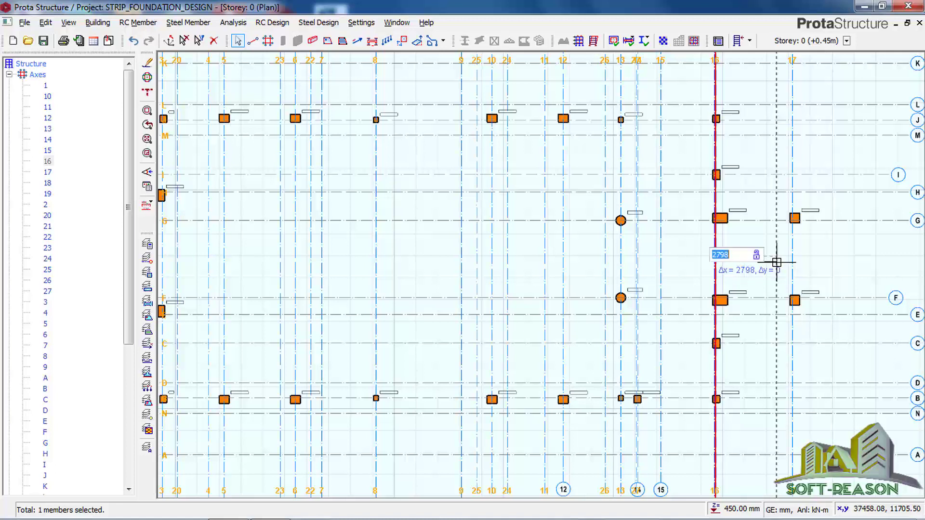
text(700)
key(Return)
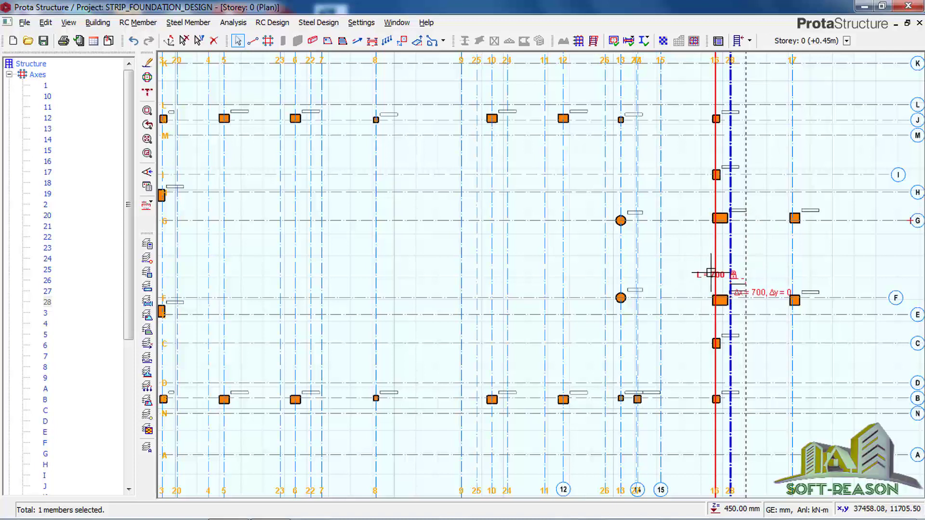
key(Escape)
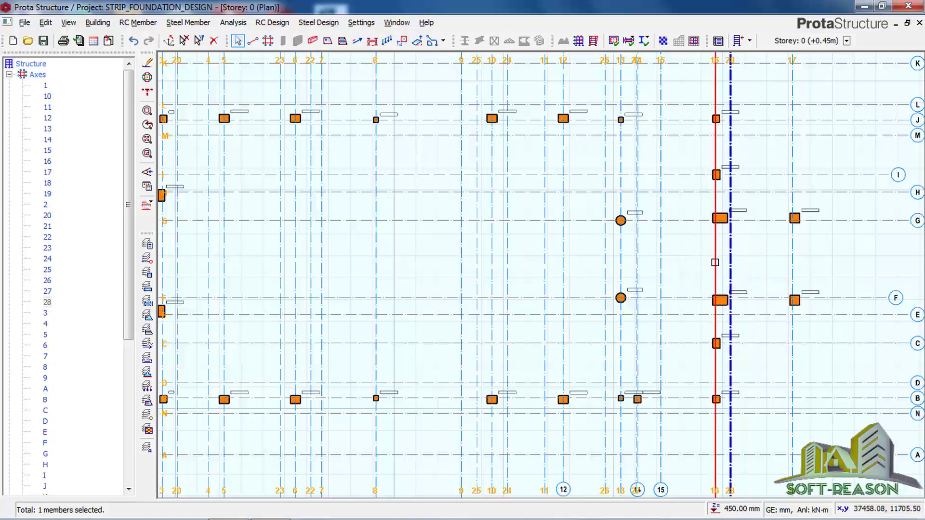
- Offset axis 16 by -700 mm towards axis 15 to create a parallel axis
right_click(715, 263)
click(740, 285)
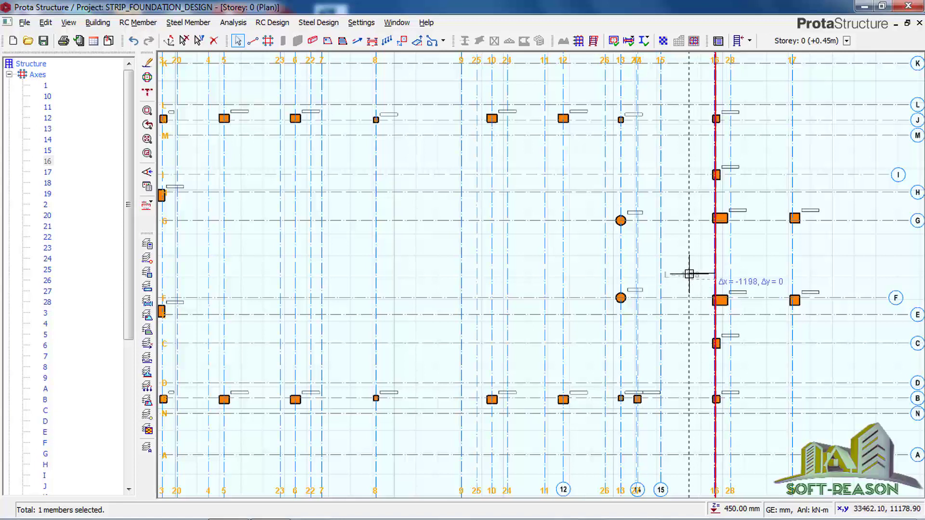
text(-700)
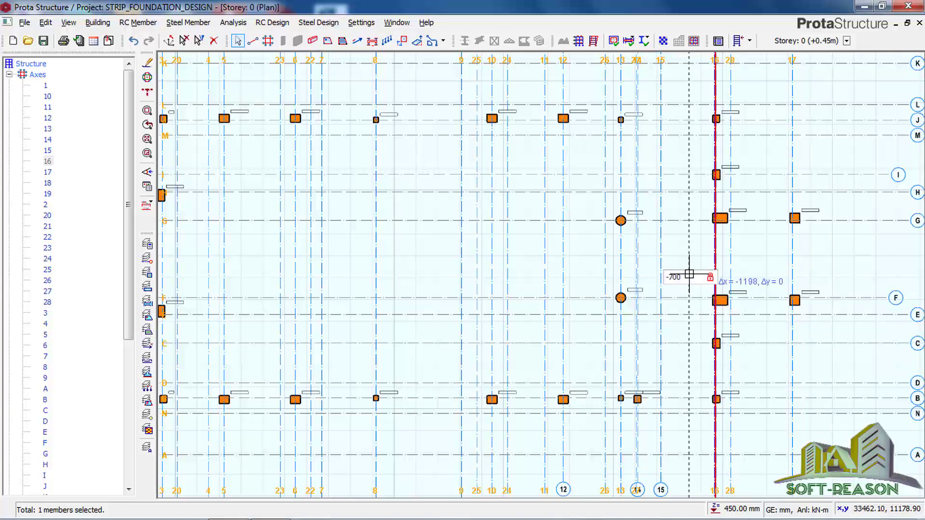
key(Return)
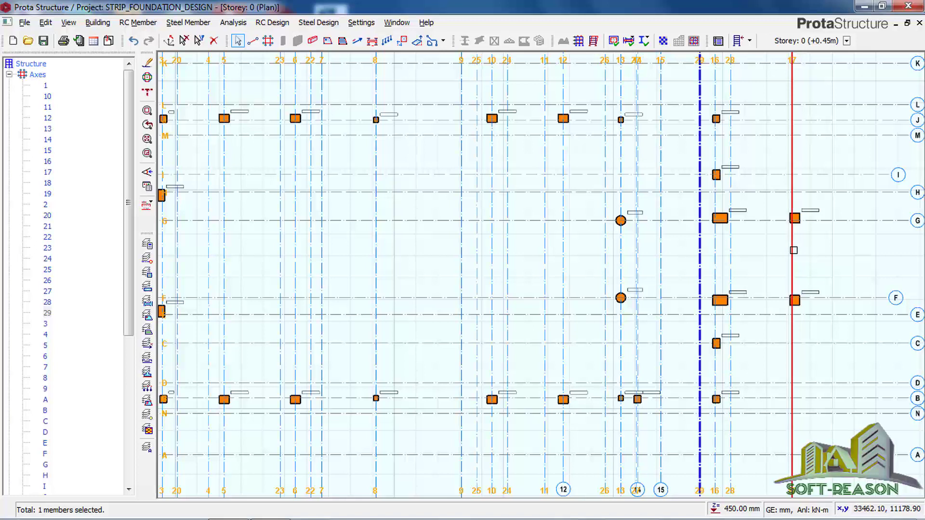
- Offset axis 17 by 700 mm away from axis 16 to create a parallel axis on its outer side
right_click(793, 250)
click(771, 272)
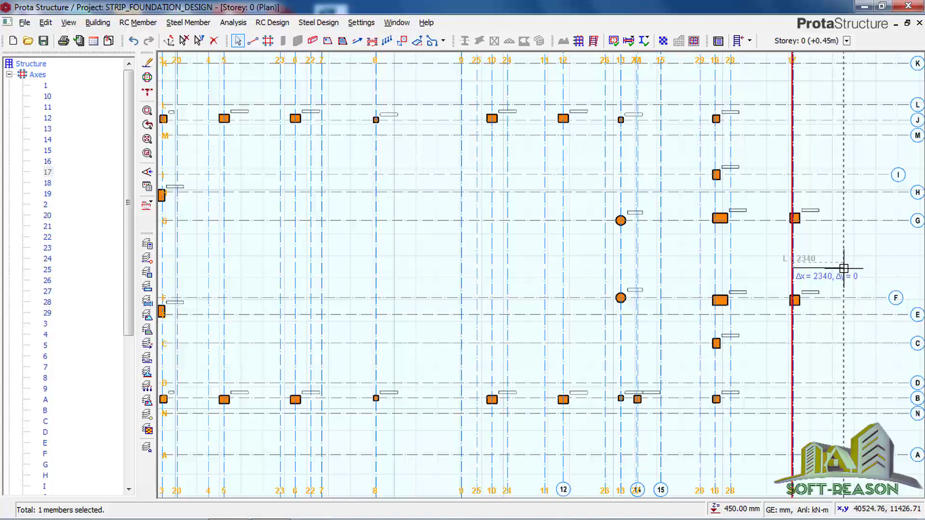
key(Tab)
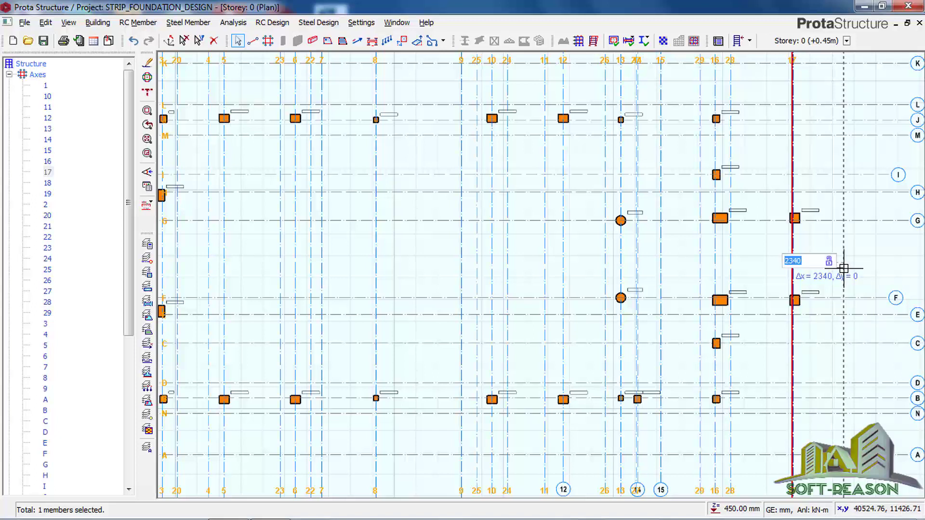
text(700)
key(Return)
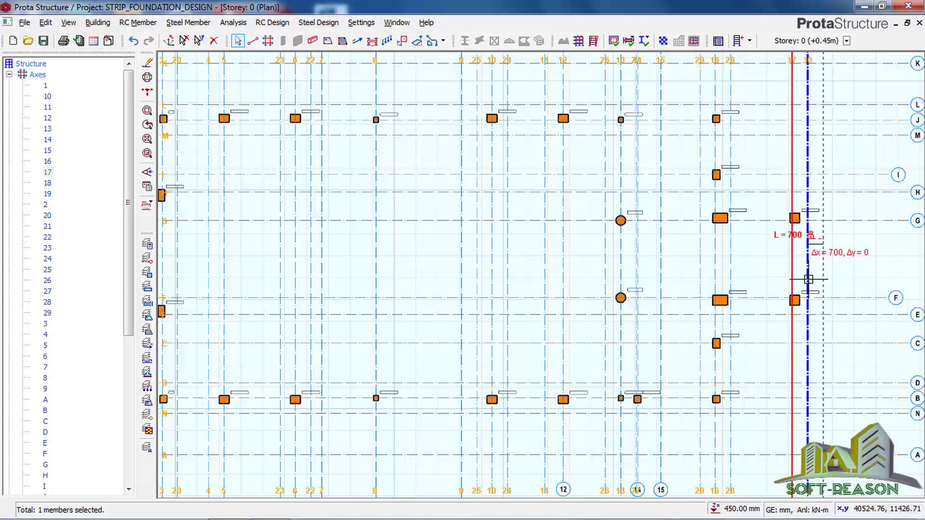
key(Escape)
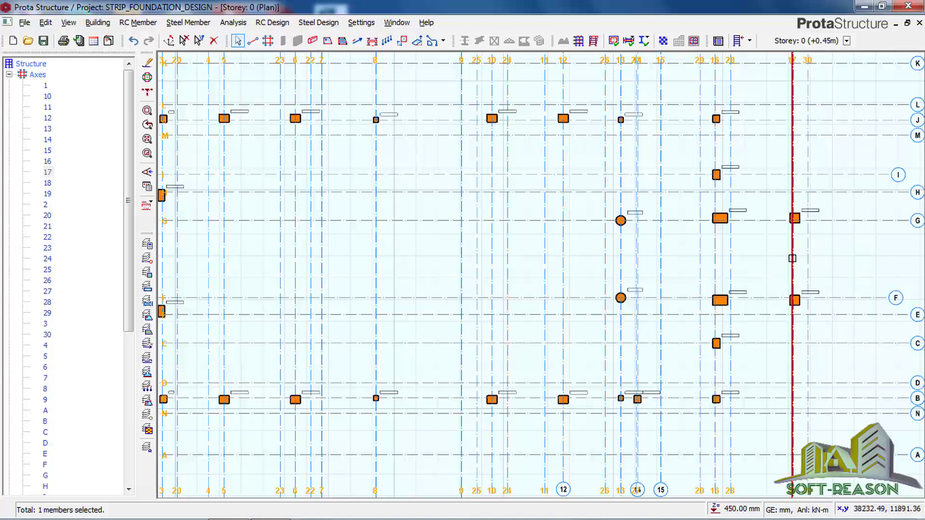
- Offset axis 17 by -700 mm towards axis 16 to create a parallel axis
right_click(792, 258)
click(712, 281)
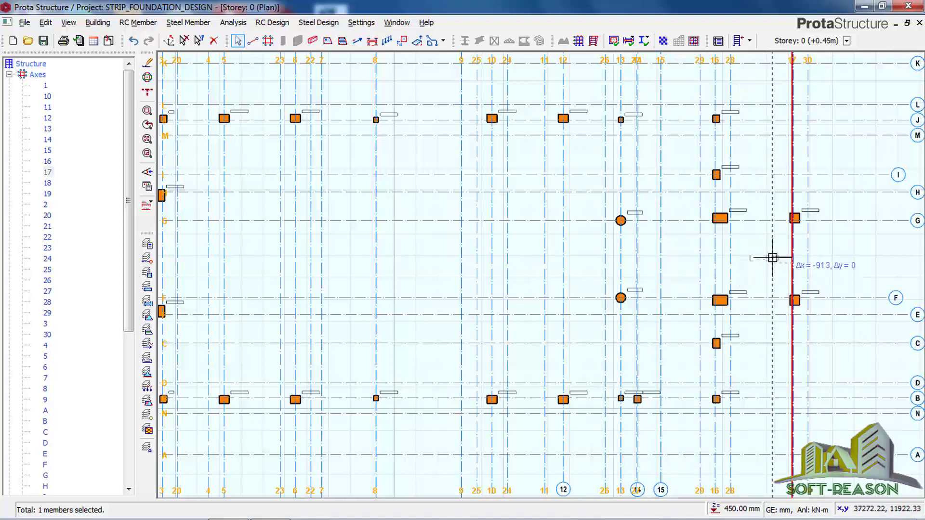
key(Tab)
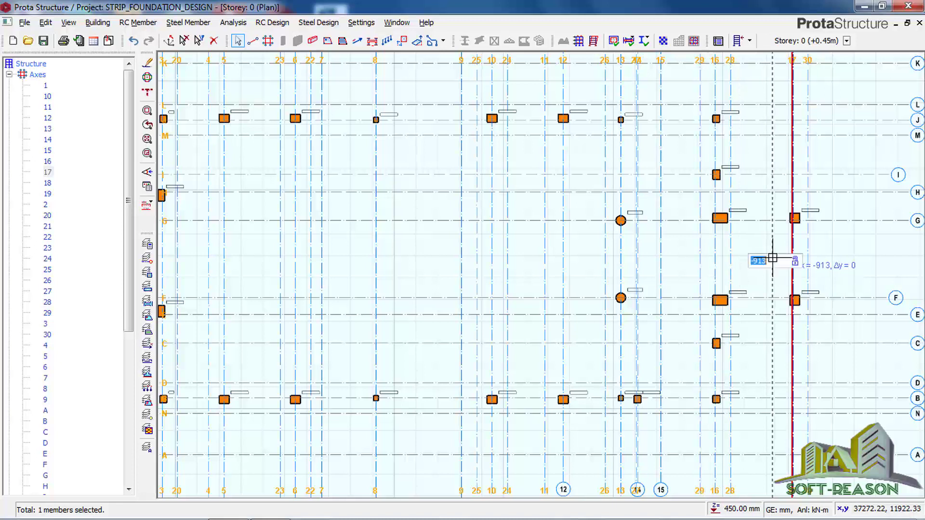
key(BackSpace)
text(-700)
key(Return)
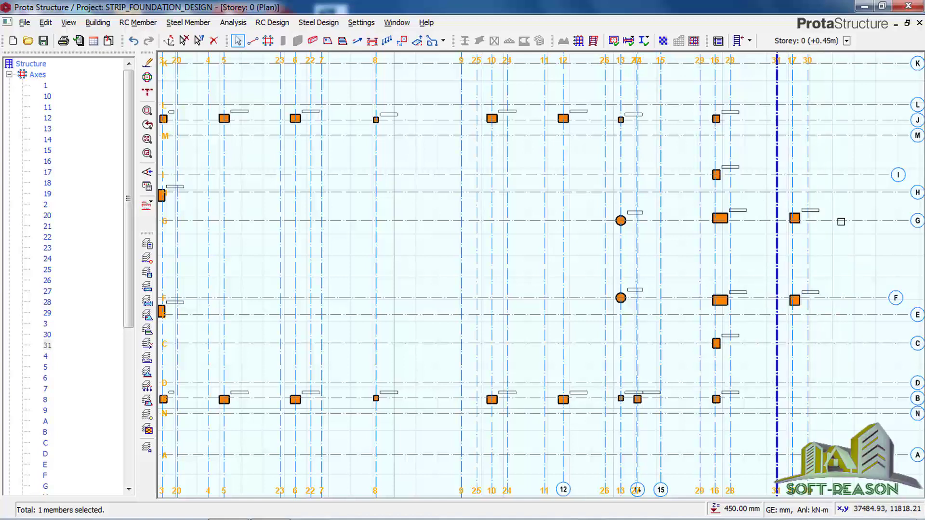
- Offset axis G by 700 mm towards axis H to create a parallel axis
scroll(839, 219, up, 1)
click(837, 221)
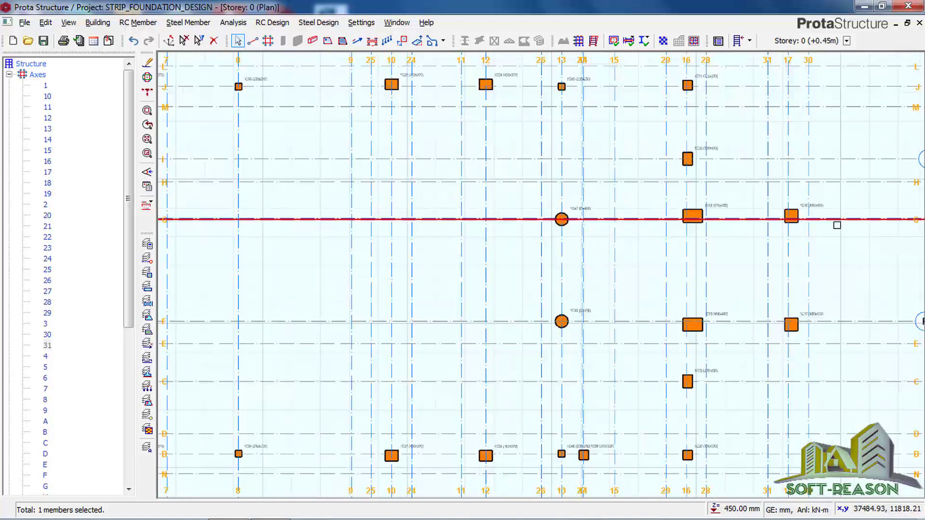
right_click(833, 223)
click(732, 245)
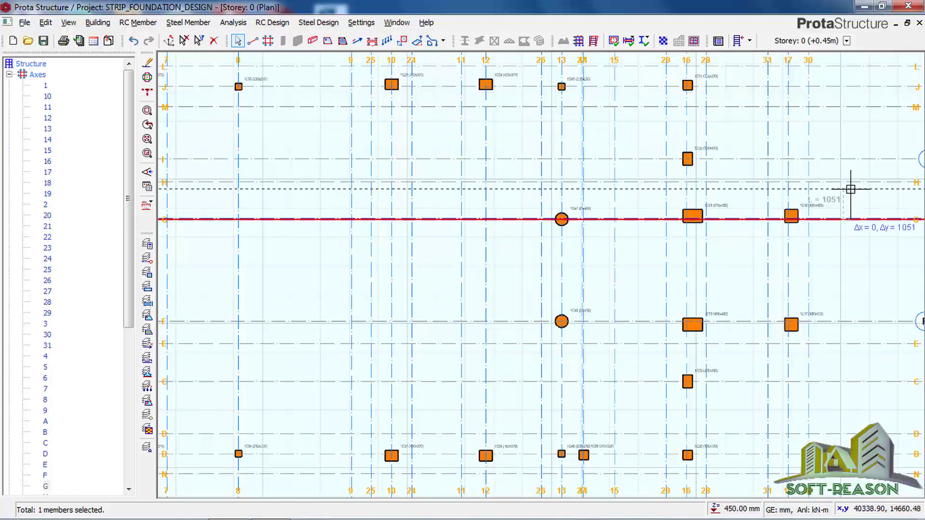
key(Tab)
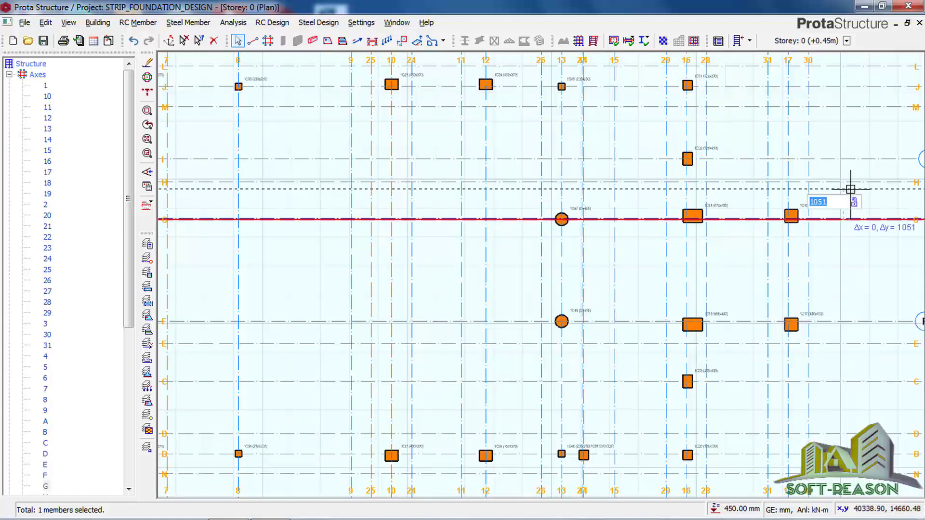
text(700)
key(Return)
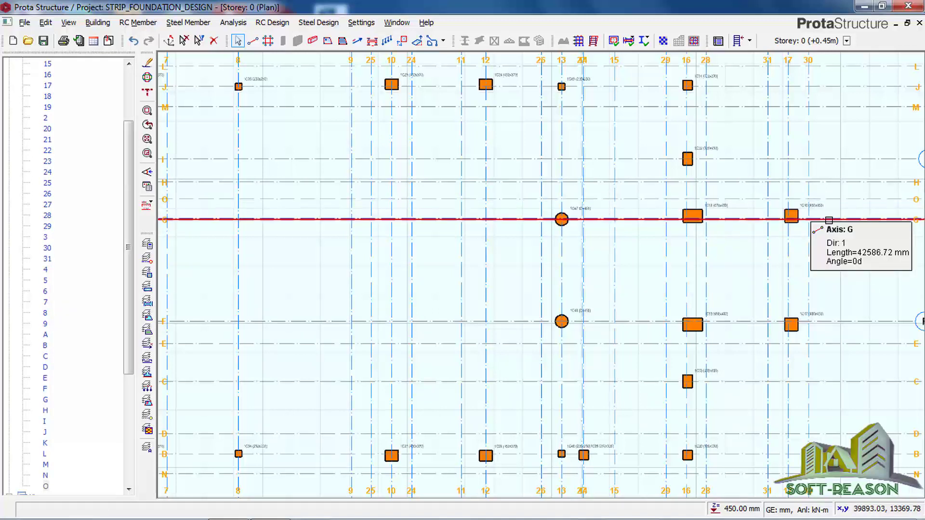
- Try to offset axis G by 700 mm again to create another parallel axis
right_click(828, 221)
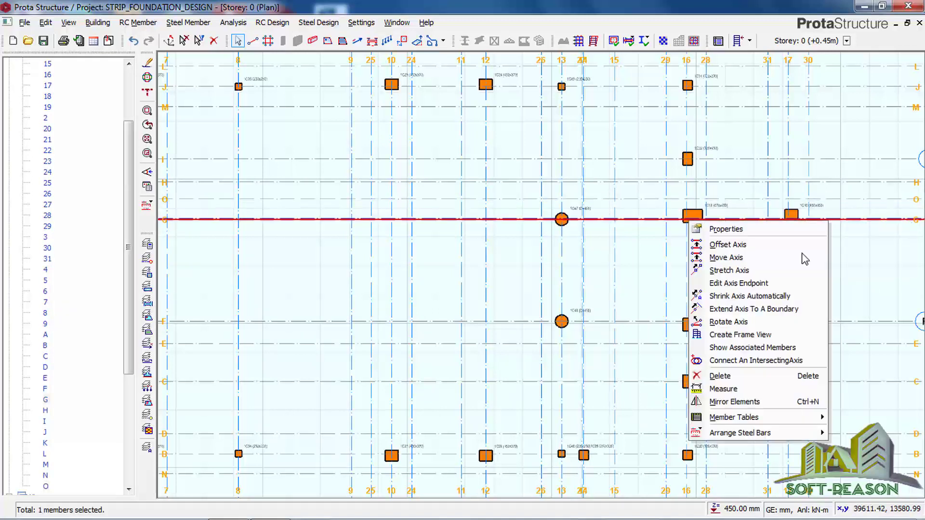
click(710, 245)
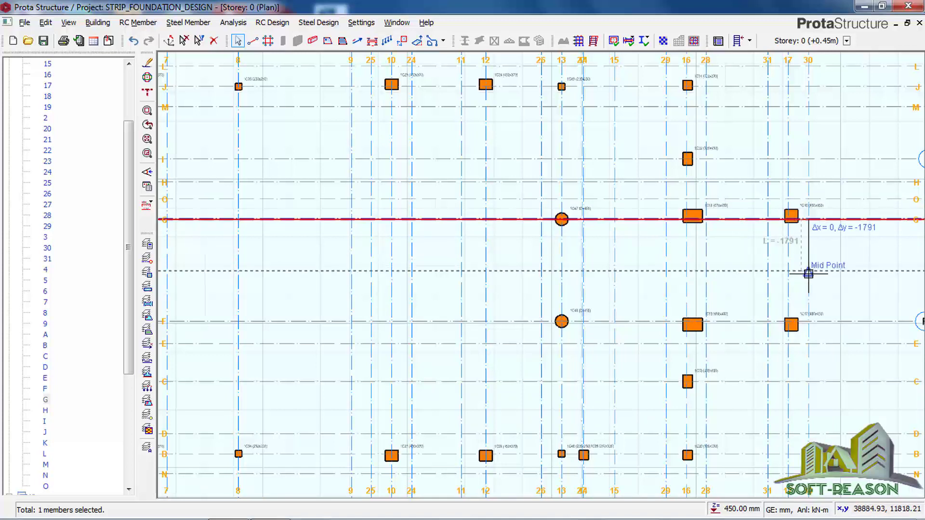
key(Tab)
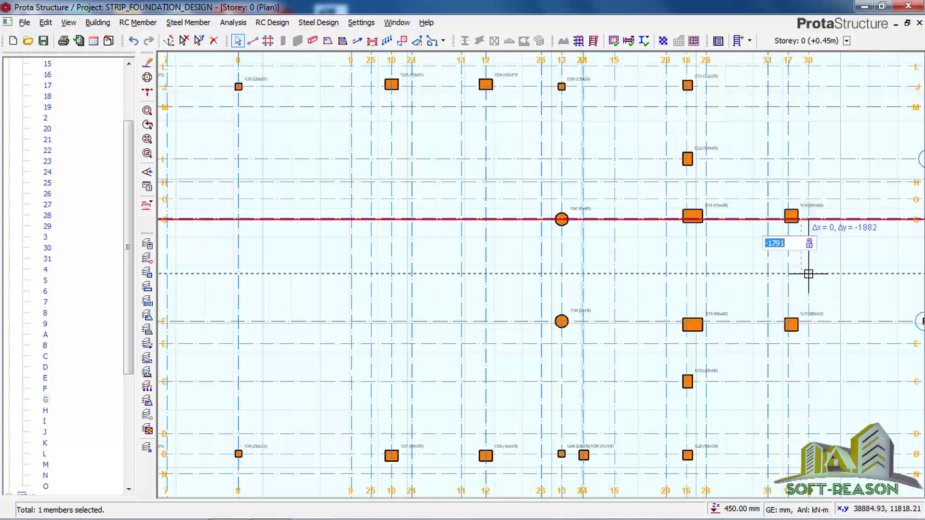
text(700)
key(Return)
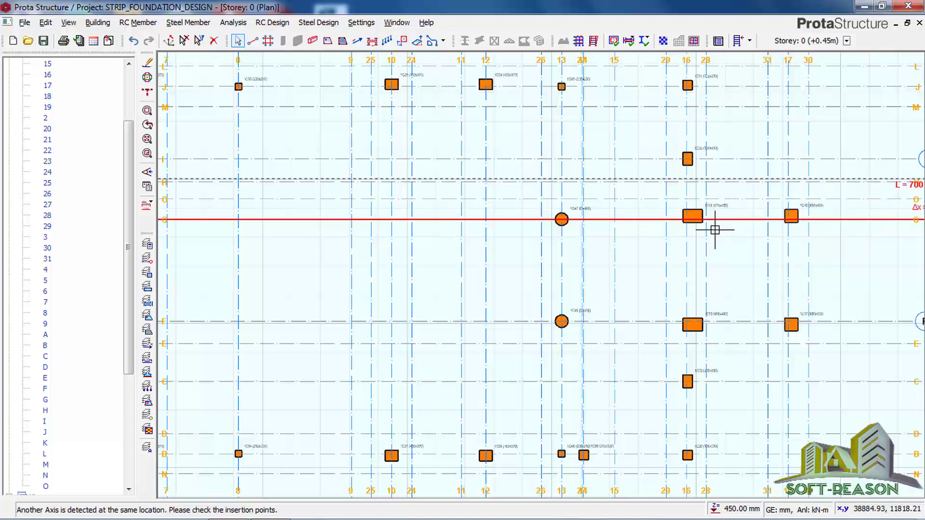
click(792, 209)
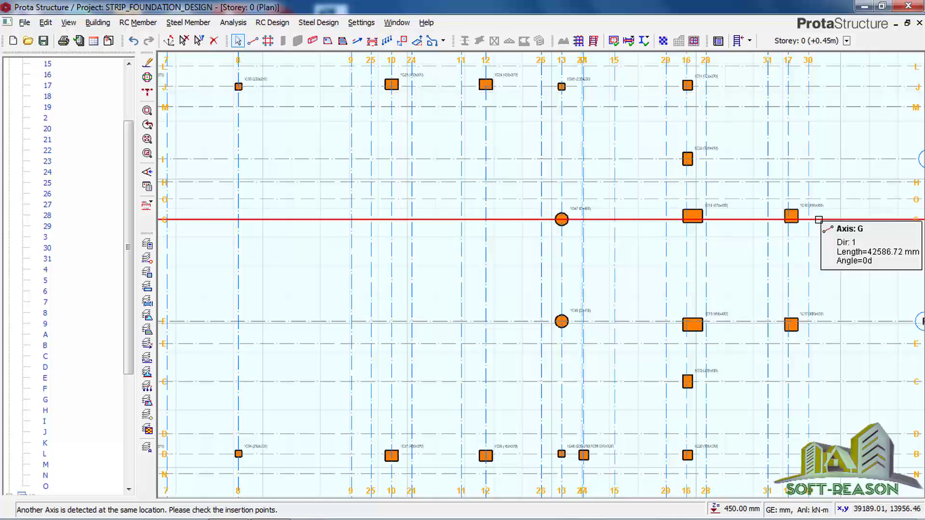
- Offset axis G by -700 mm towards axis F to create a parallel axis
right_click(817, 220)
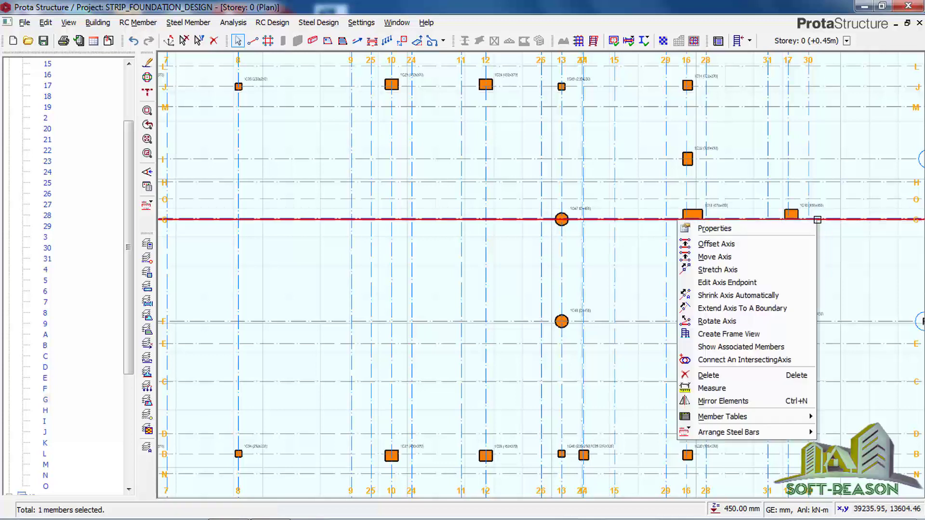
click(709, 244)
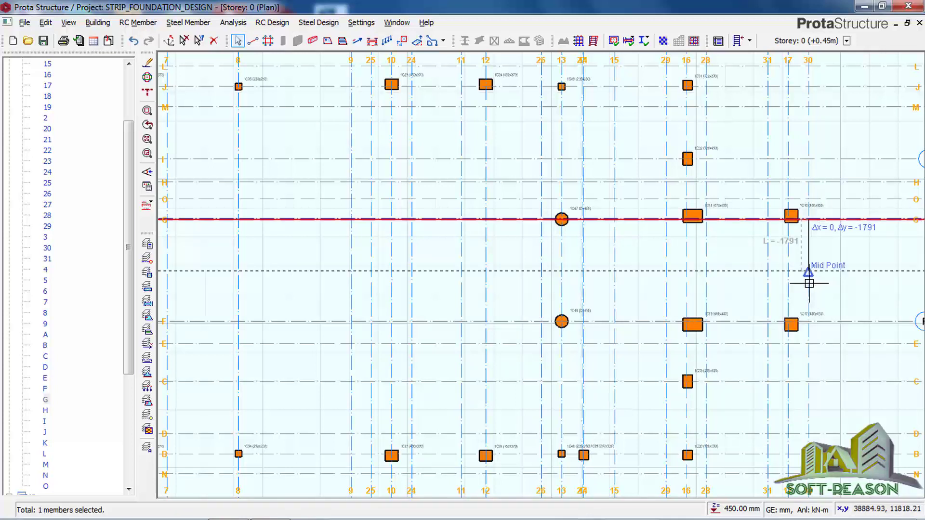
text(-)
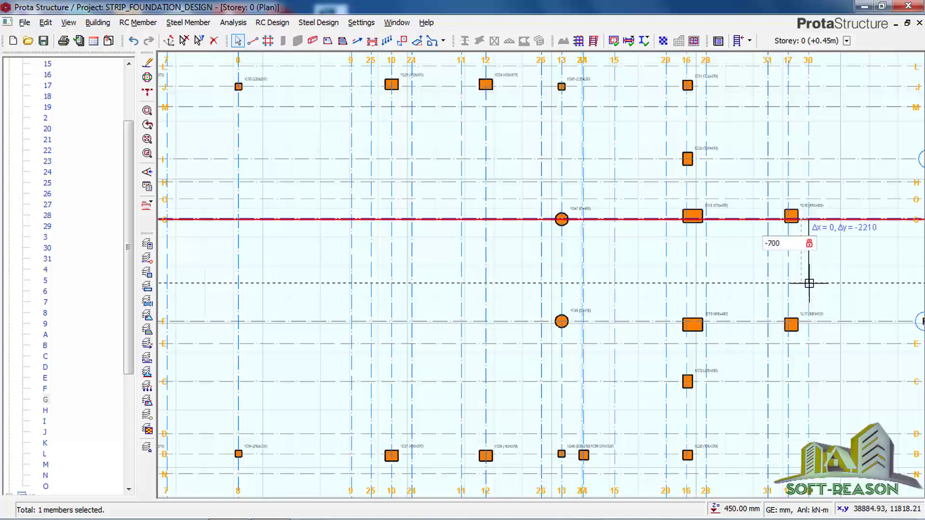
text(700)
key(Return)
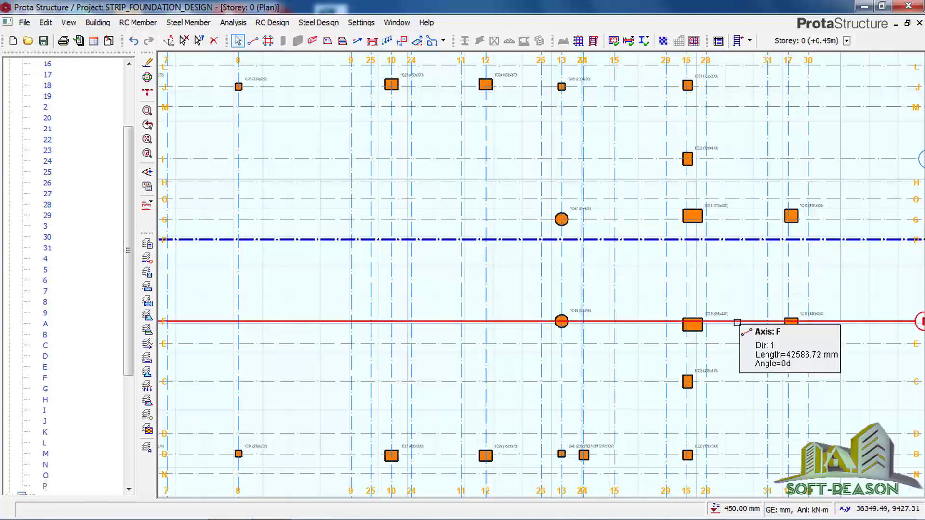
- Offset axis F by 700 mm towards axis G to create a parallel axis
click(737, 322)
right_click(737, 322)
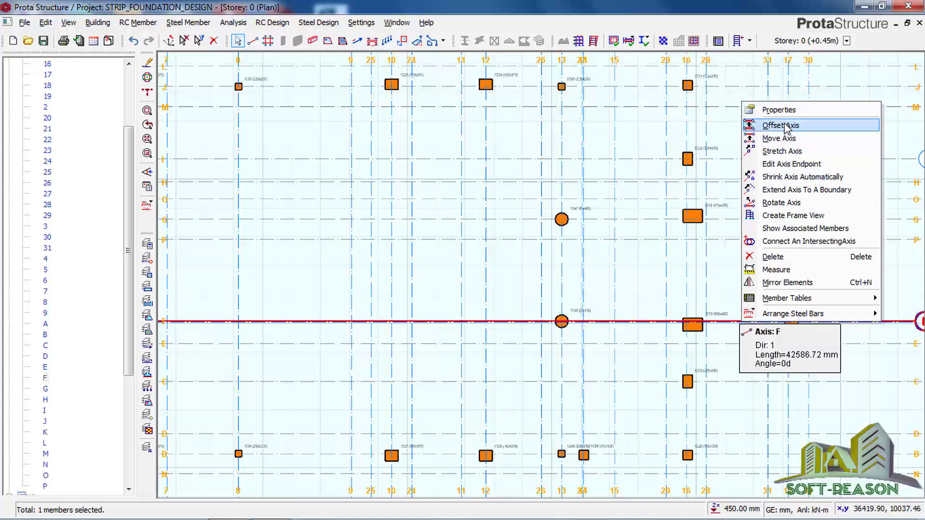
click(766, 126)
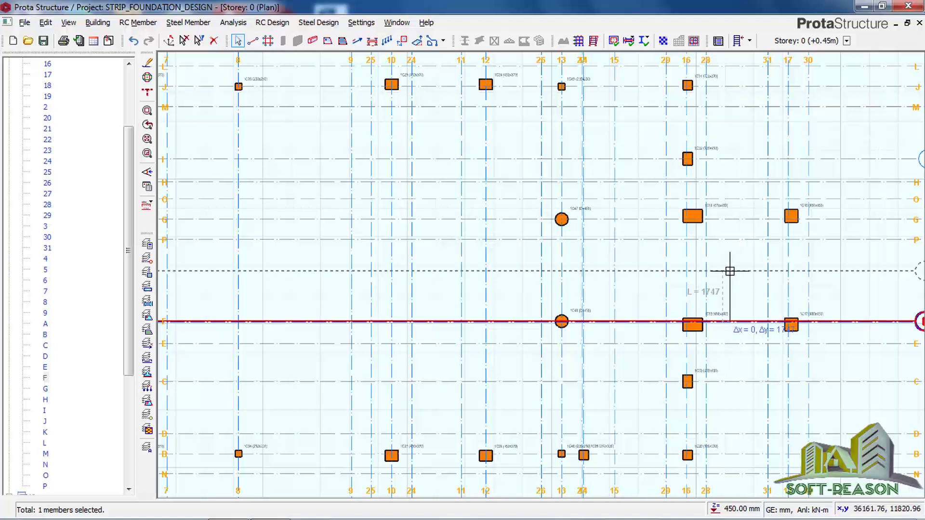
key(Tab)
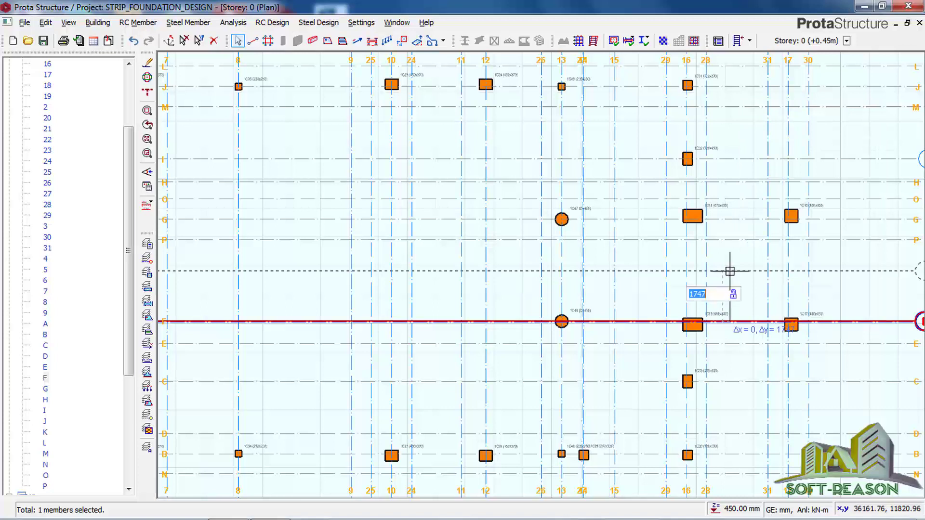
text(700)
key(Return)
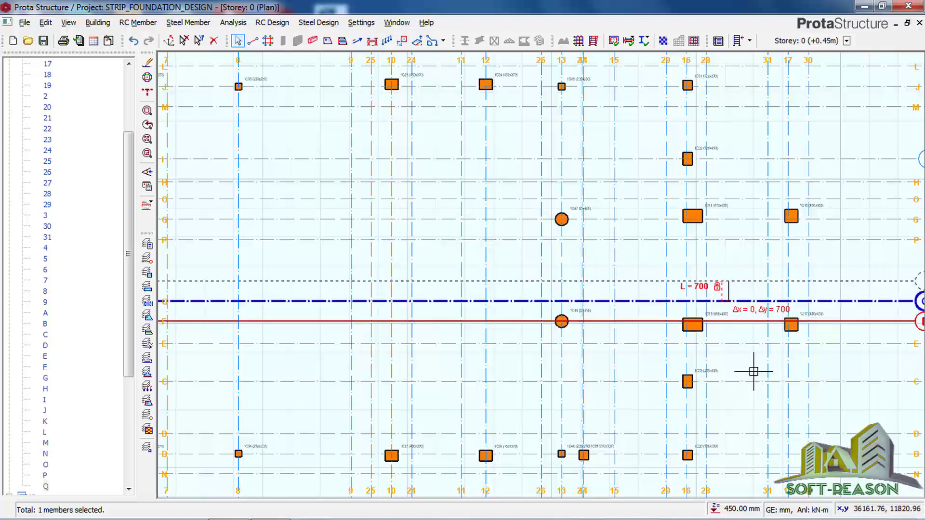
key(Escape)
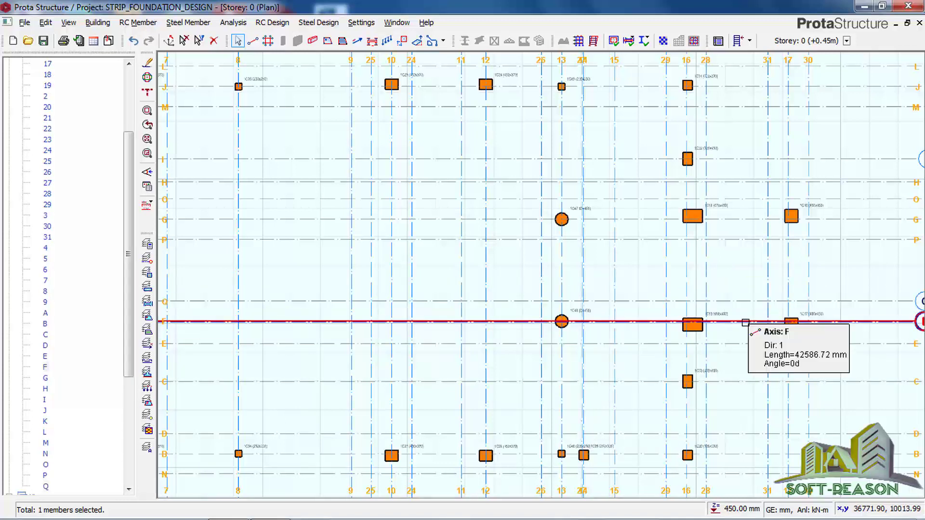
- Offset axis F by -700 mm towards axis E to create a parallel axis
right_click(745, 322)
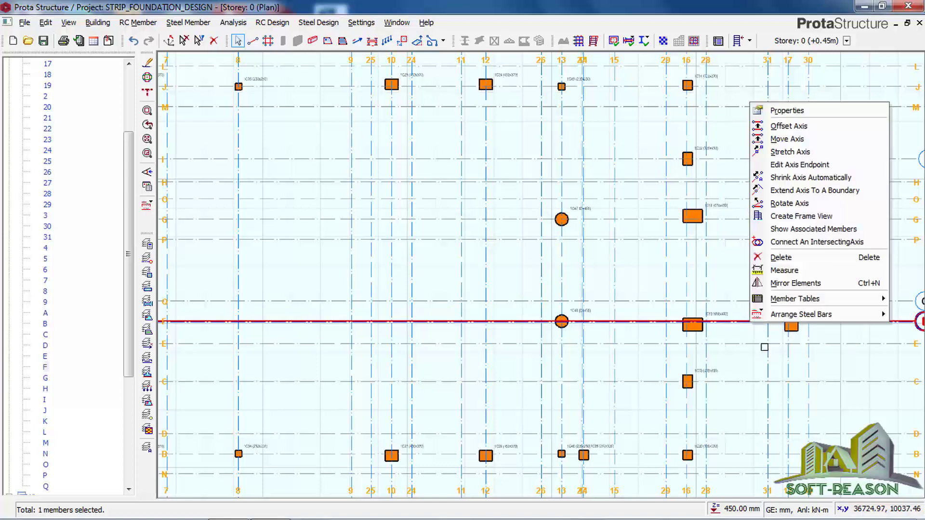
click(789, 127)
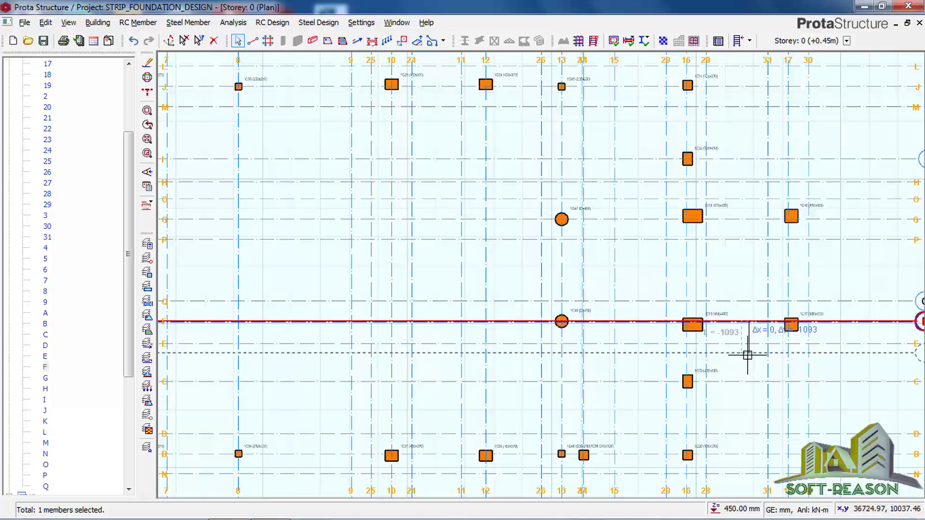
scroll(749, 342, up, 2)
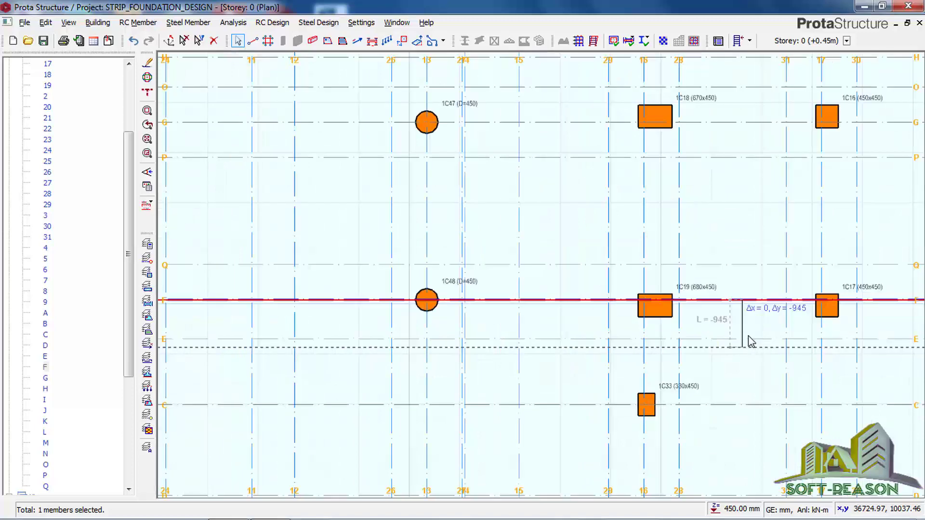
scroll(747, 337, up, 3)
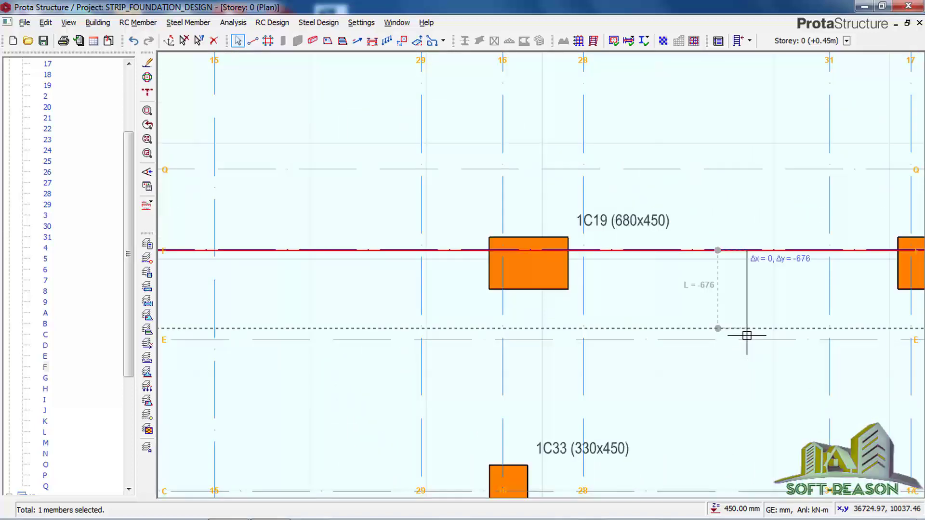
scroll(746, 336, up, 1)
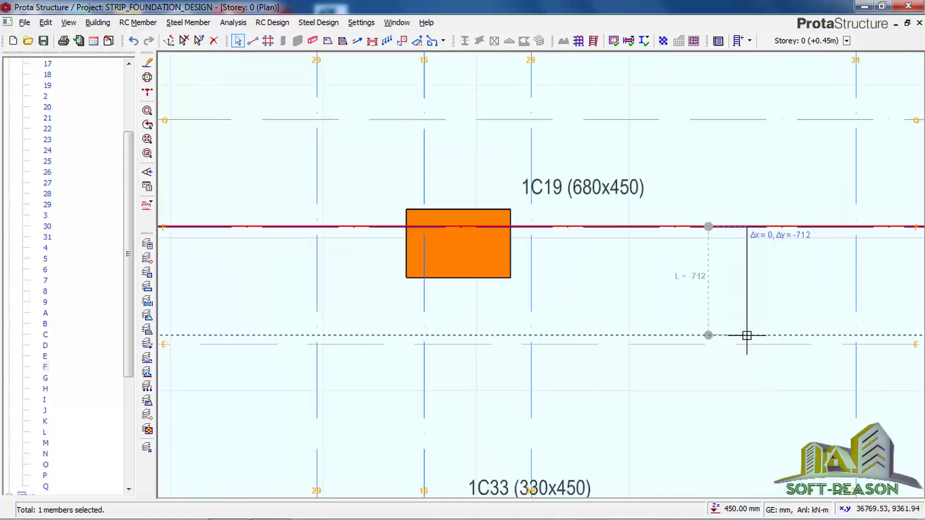
key(Tab)
text(-)
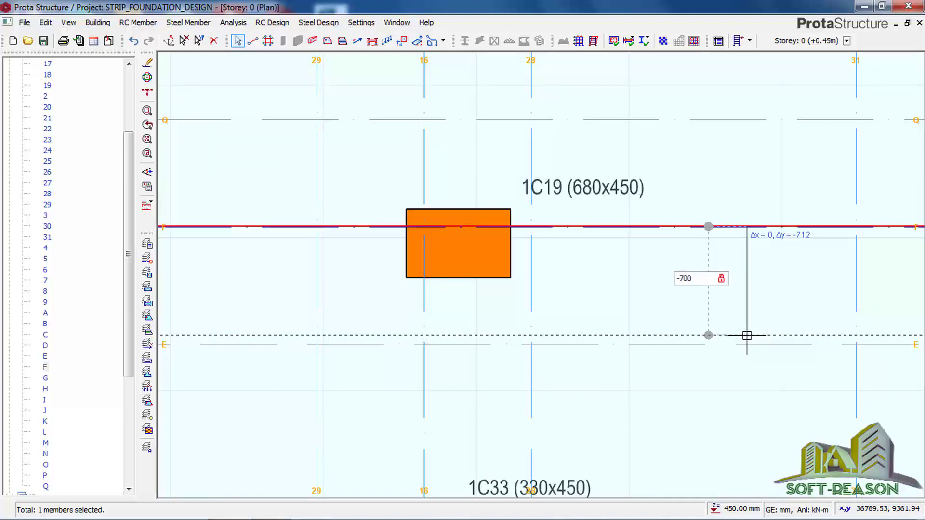
key(Return)
scroll(682, 298, down, 1)
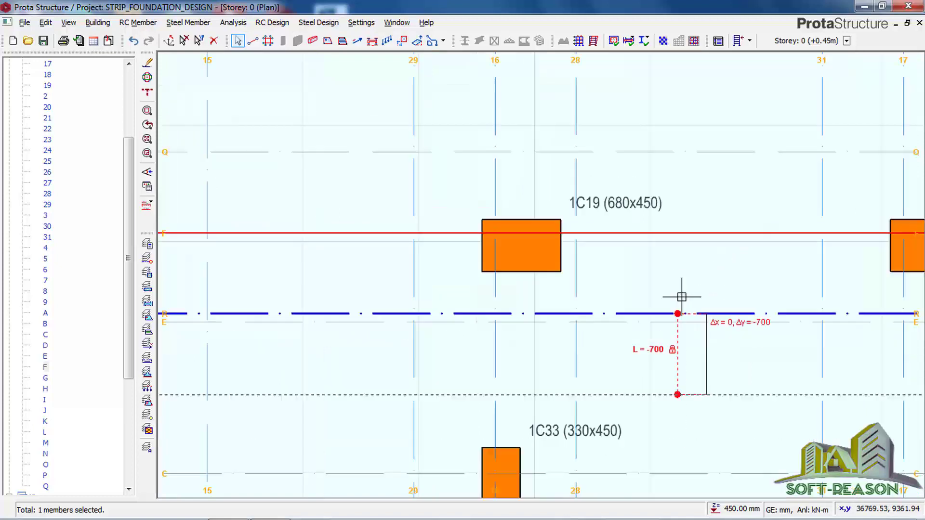
- Review the full axis grid on the Storey 0 plan and save the project
scroll(693, 295, down, 1)
scroll(737, 289, down, 2)
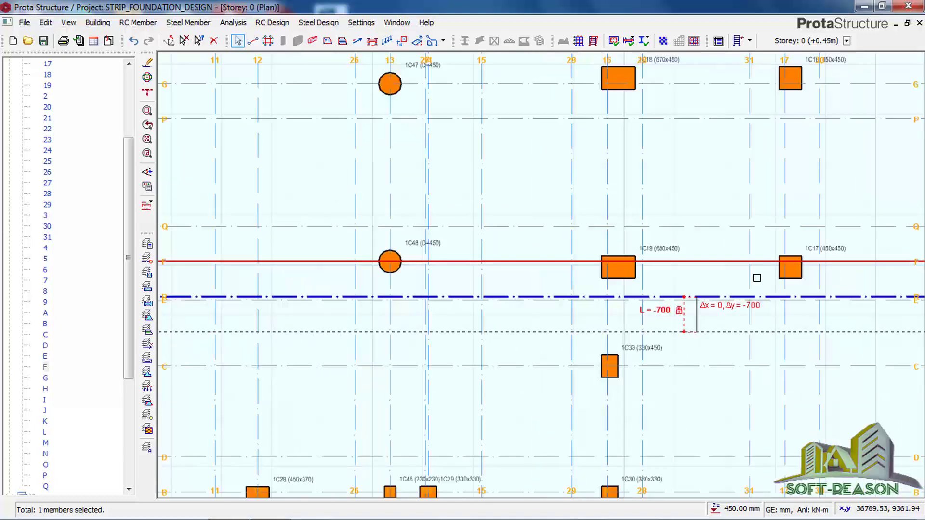
key(Escape)
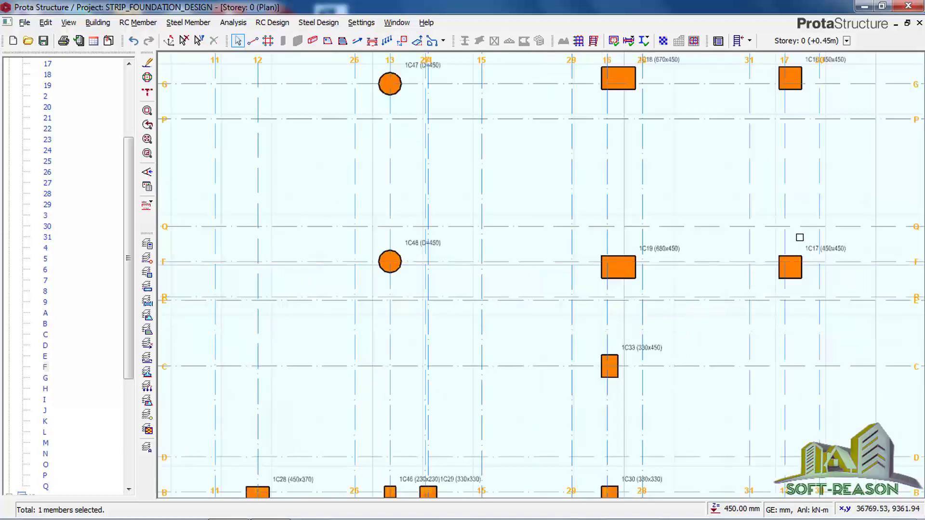
scroll(800, 238, down, 2)
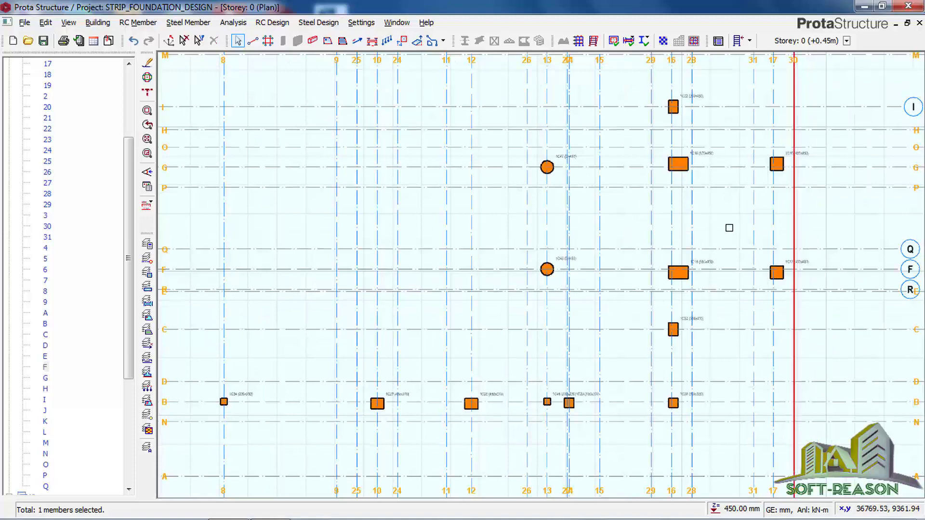
scroll(728, 228, down, 5)
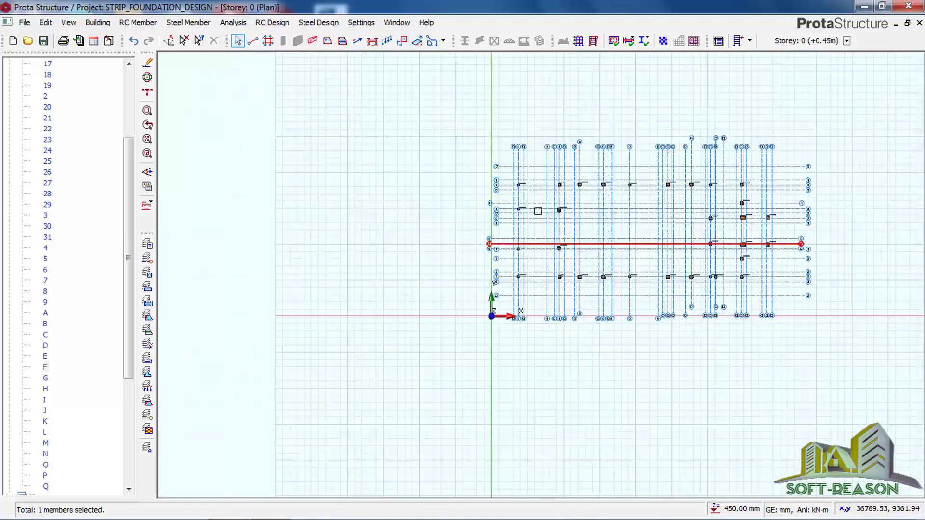
scroll(538, 211, down, 1)
scroll(626, 222, up, 3)
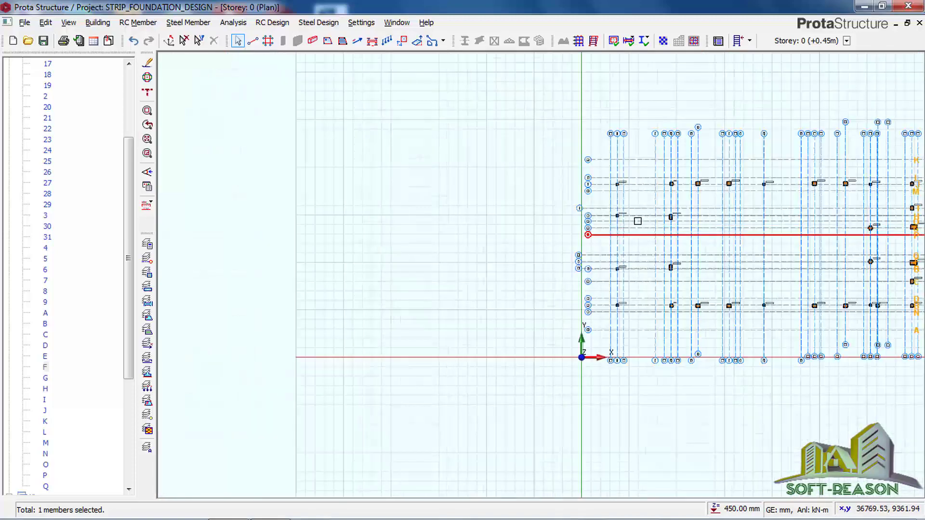
scroll(639, 219, up, 1)
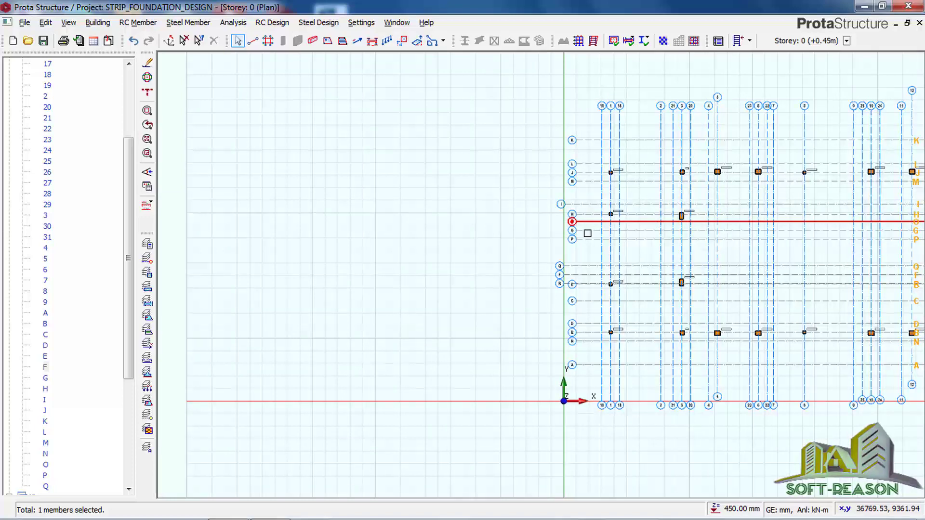
middle_drag(712, 209, 481, 221)
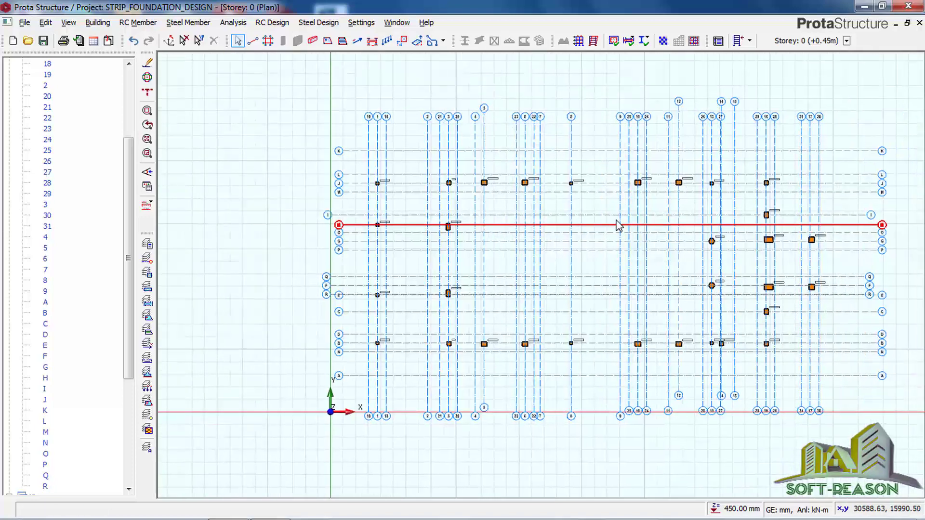
scroll(474, 202, up, 1)
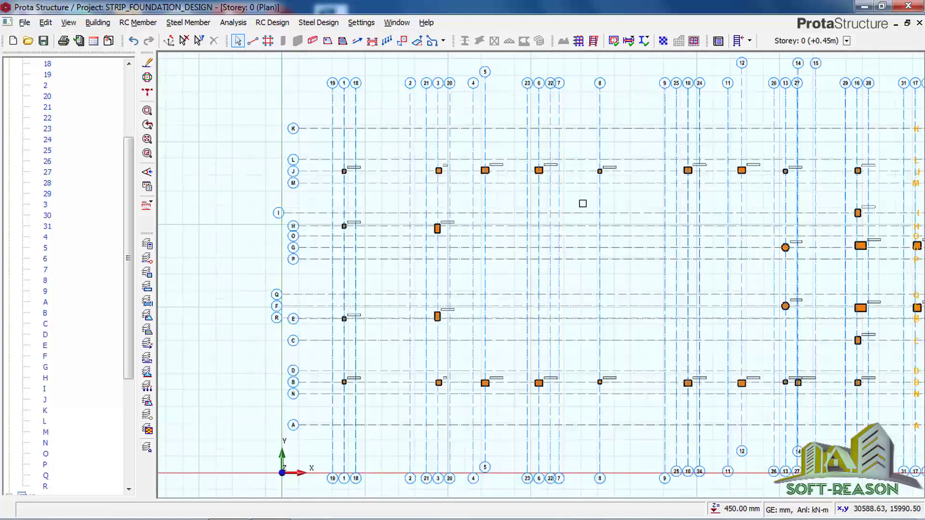
middle_drag(583, 203, 527, 207)
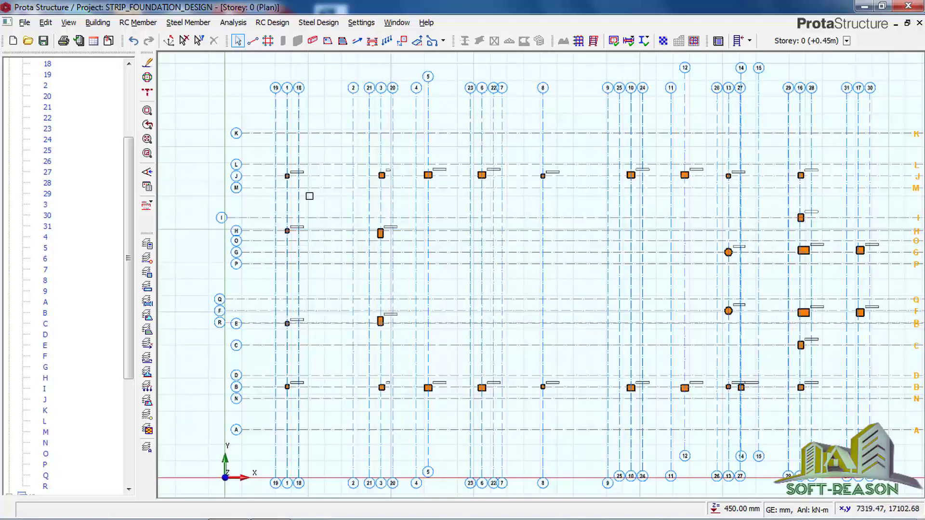
click(43, 41)
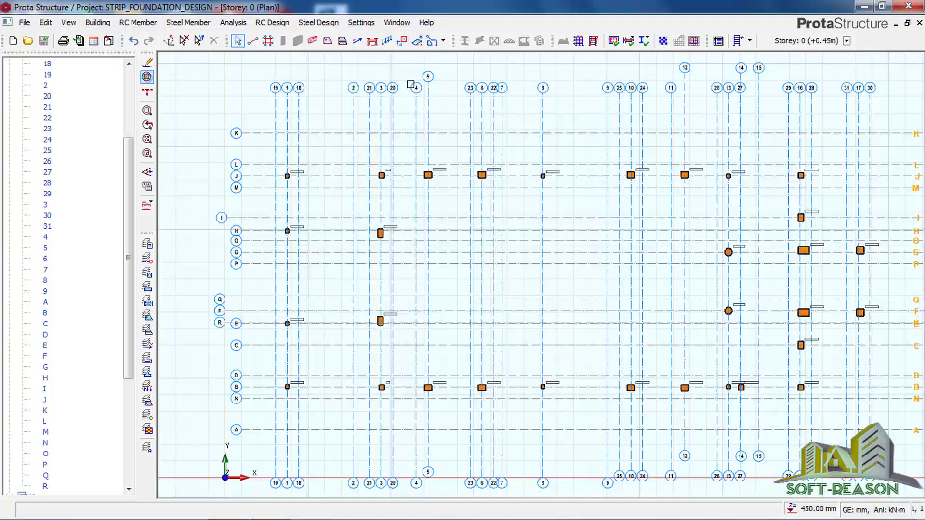
- Start a new slab with thickness 450 mm, concrete cover 100 mm and relative level 0 mm
click(327, 40)
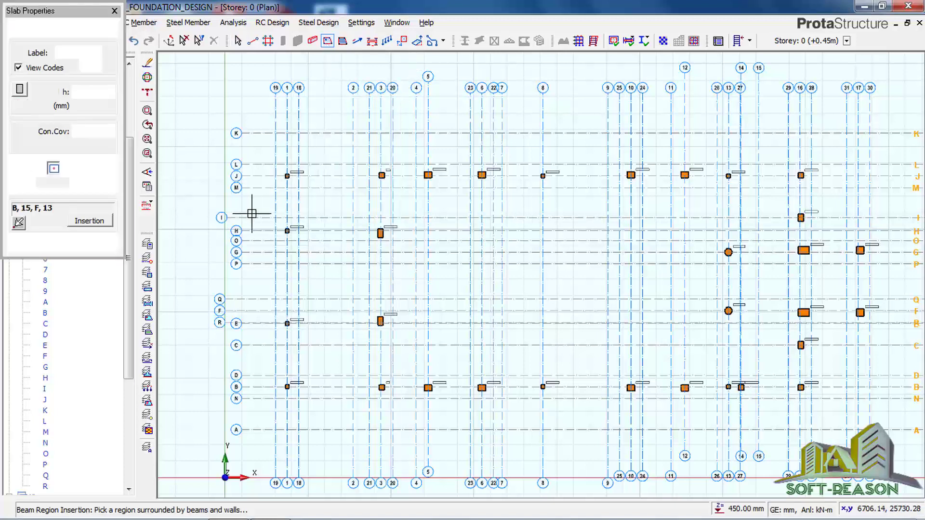
double_click(103, 91)
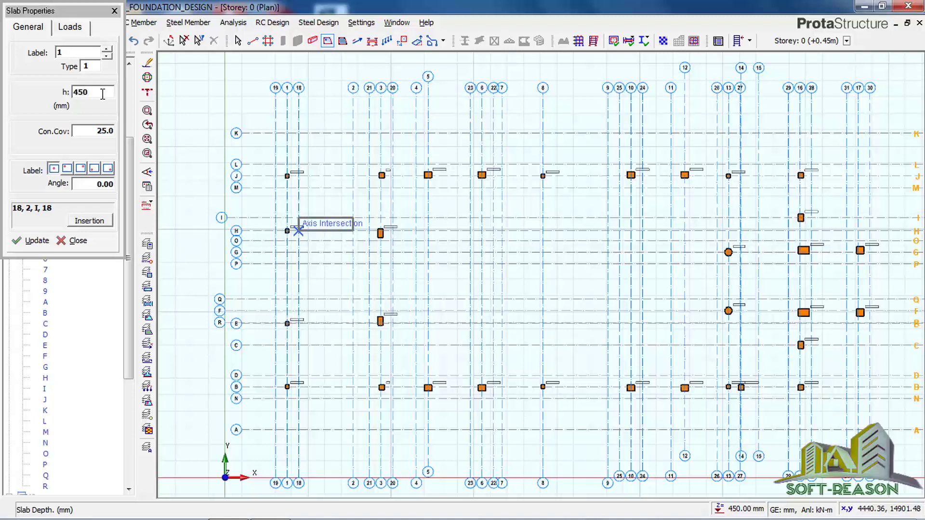
click(106, 132)
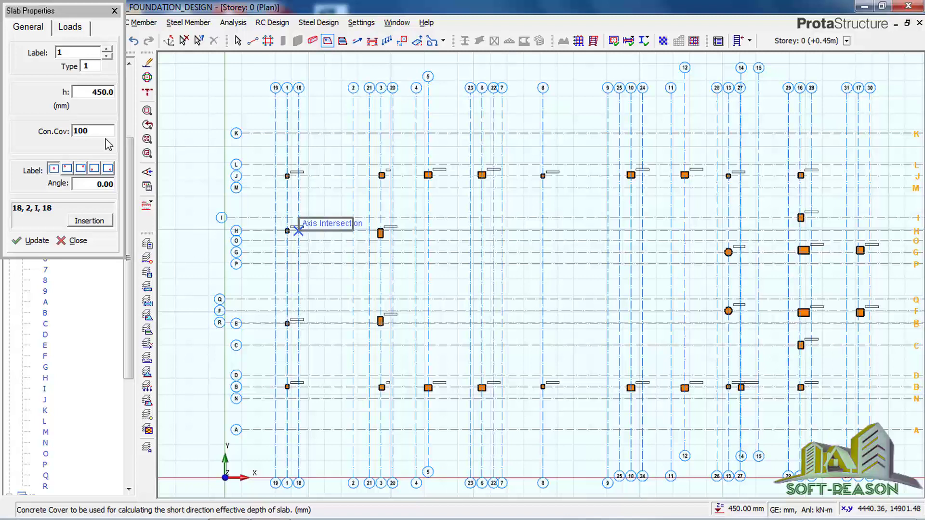
click(71, 29)
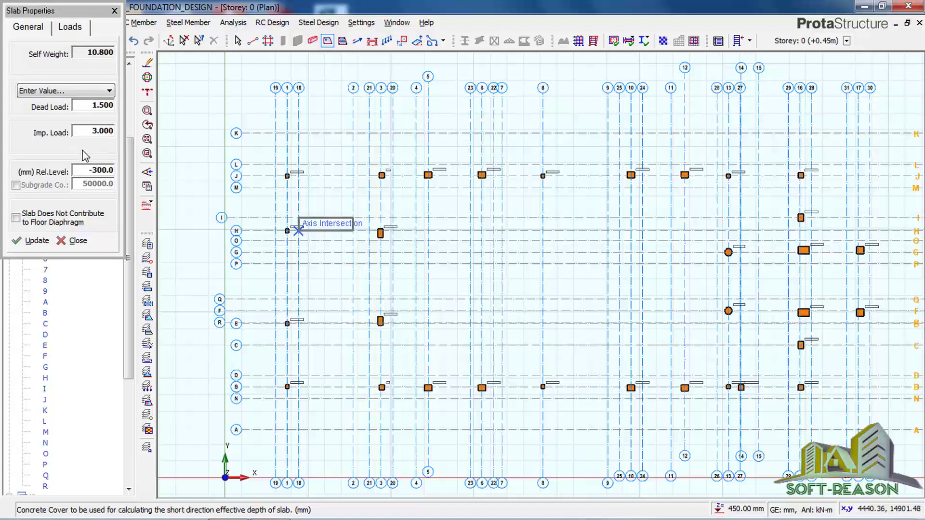
click(99, 172)
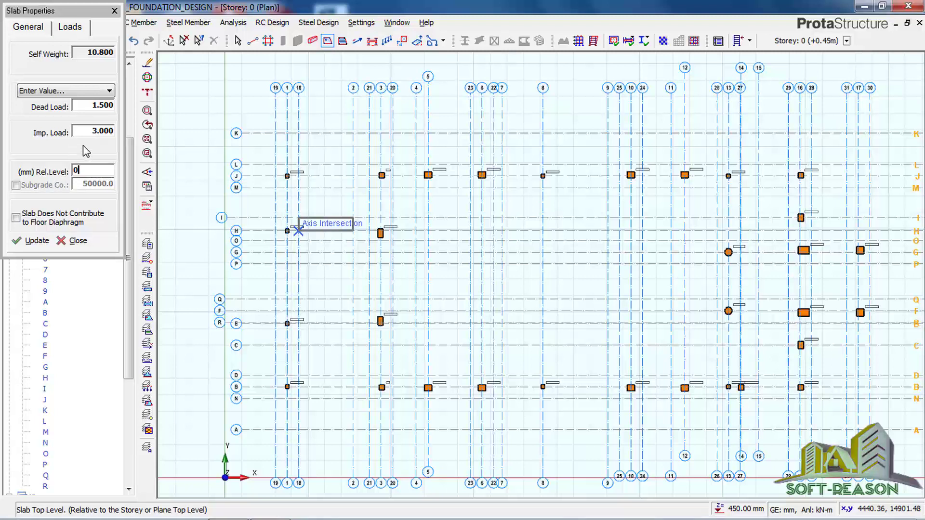
click(38, 28)
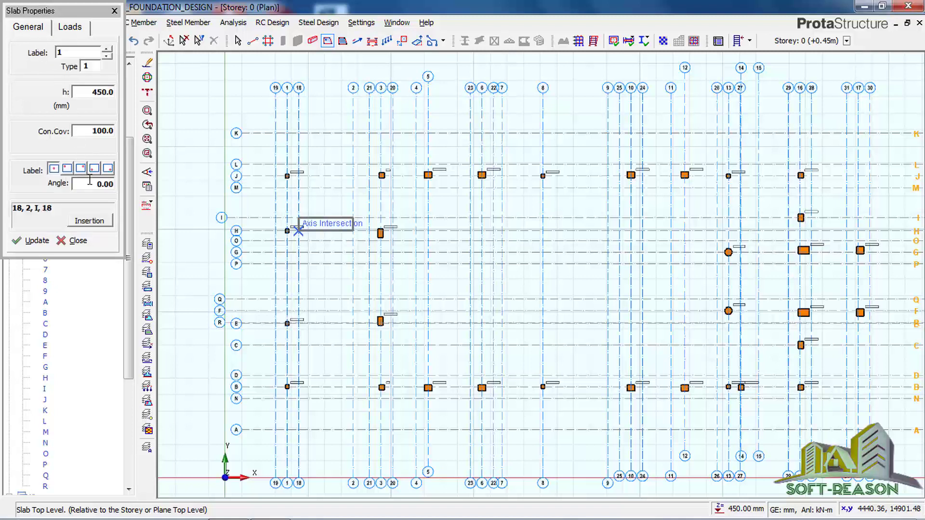
- Set the slab insertion method to Pick Points and delete all of its stored axes
click(89, 221)
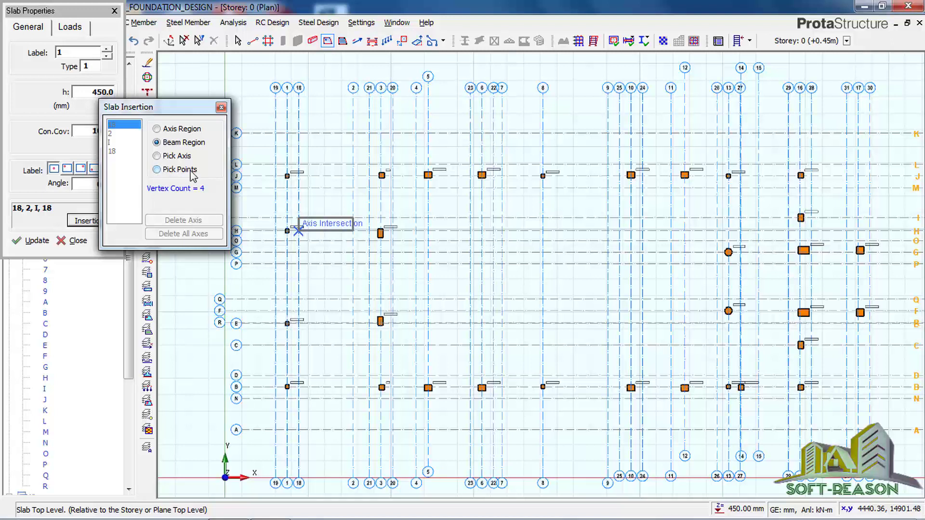
click(157, 169)
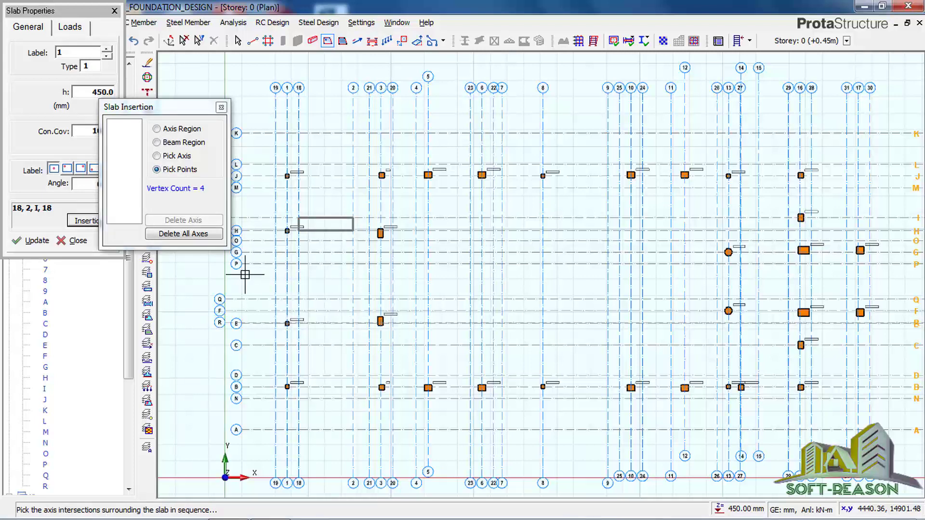
click(190, 235)
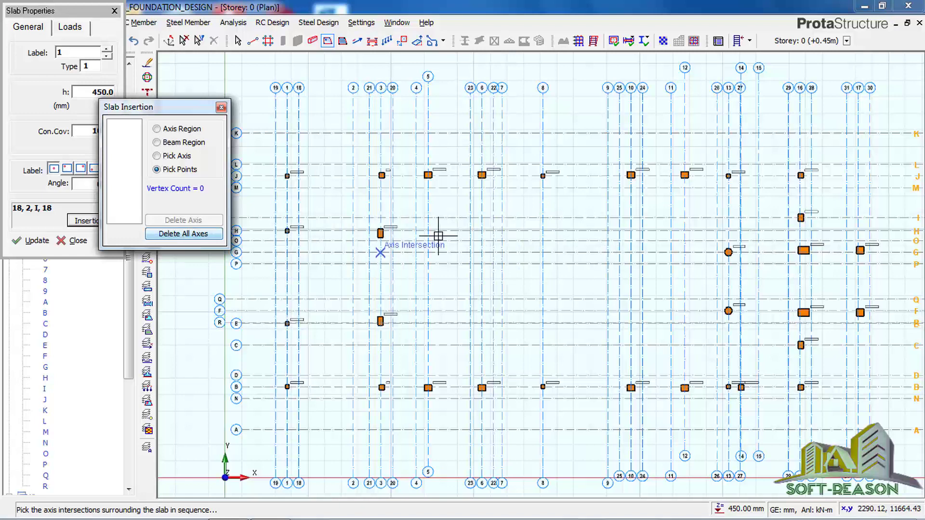
- Insert a strip slab along axis J, between axes L and M from axis 19 to axis 28, and clear its picked vertices
click(275, 188)
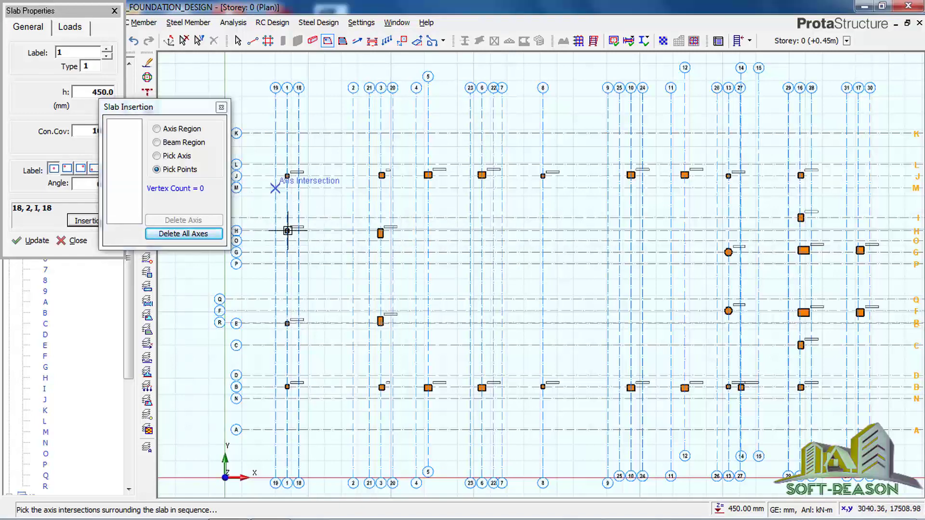
click(811, 188)
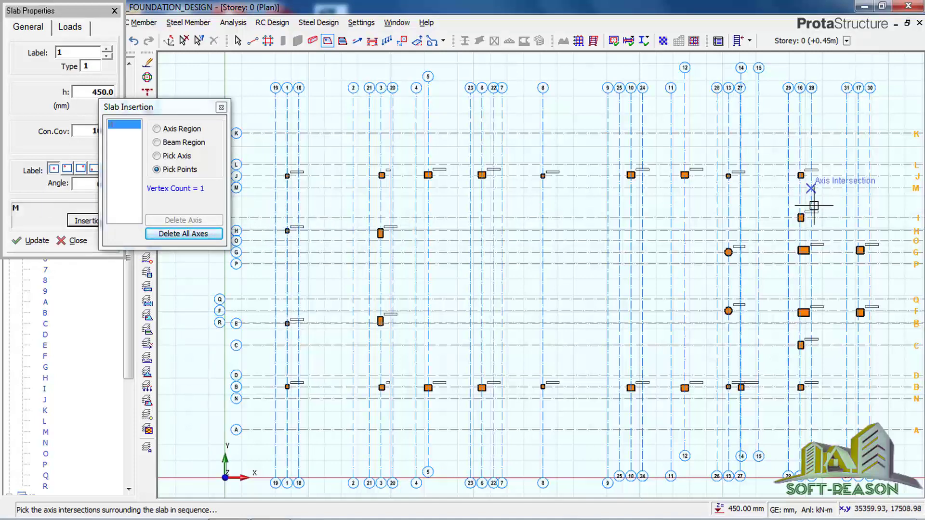
click(812, 164)
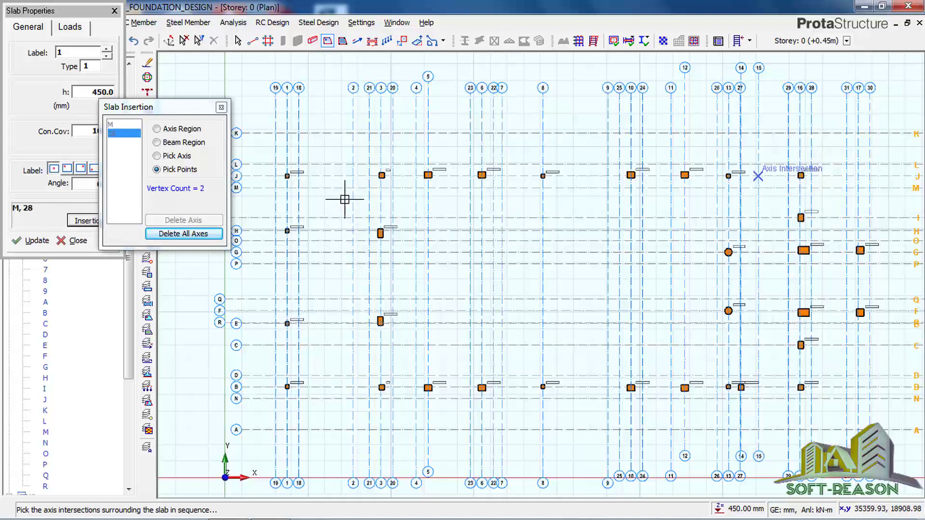
click(275, 163)
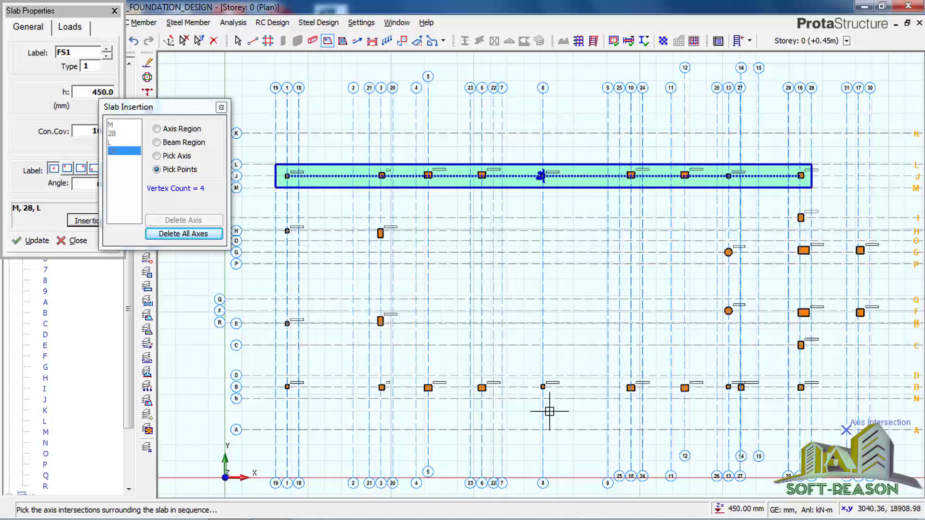
click(172, 234)
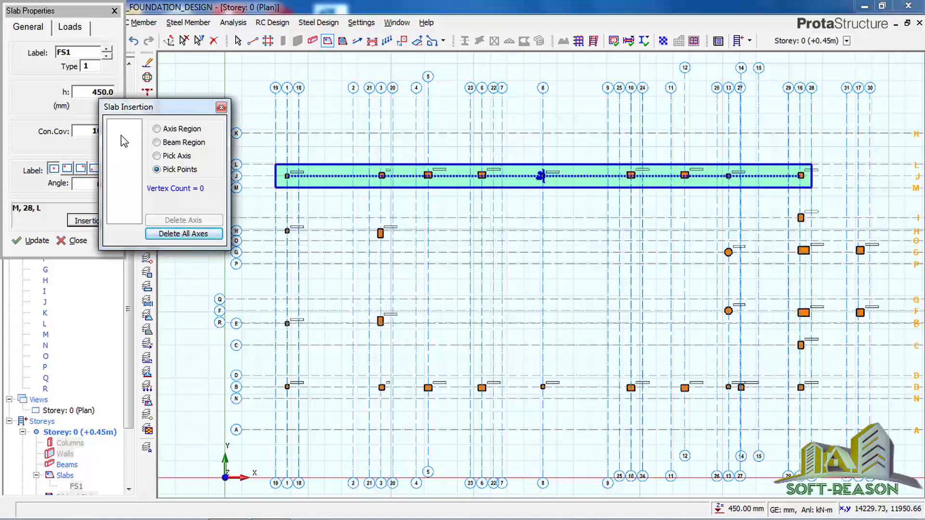
- Insert a strip slab along axis B, between axes D and N from axis 19 to axis 28, and clear its picked vertices
click(275, 376)
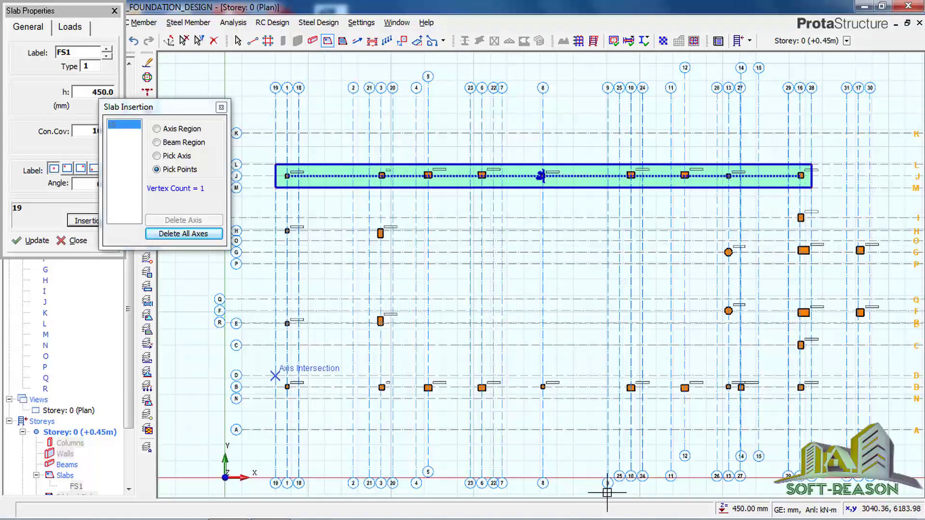
click(810, 375)
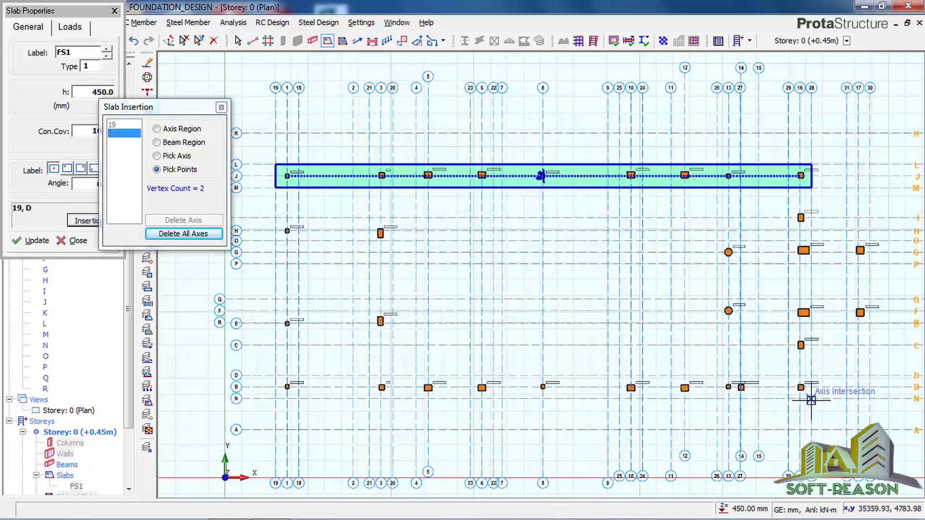
click(811, 399)
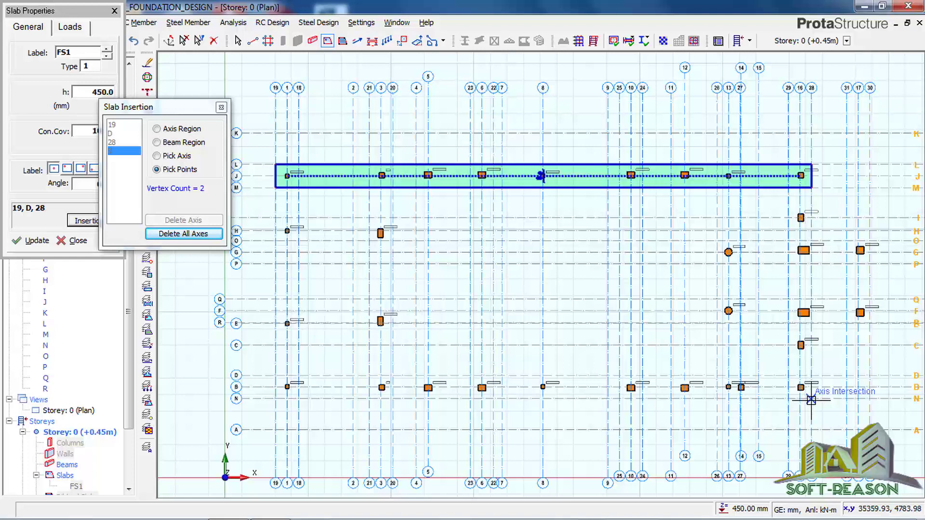
click(286, 450)
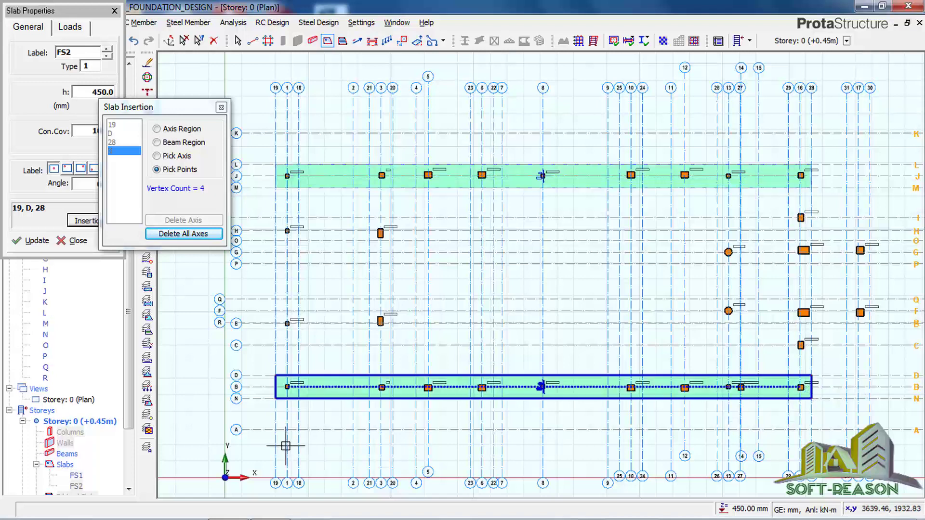
click(181, 235)
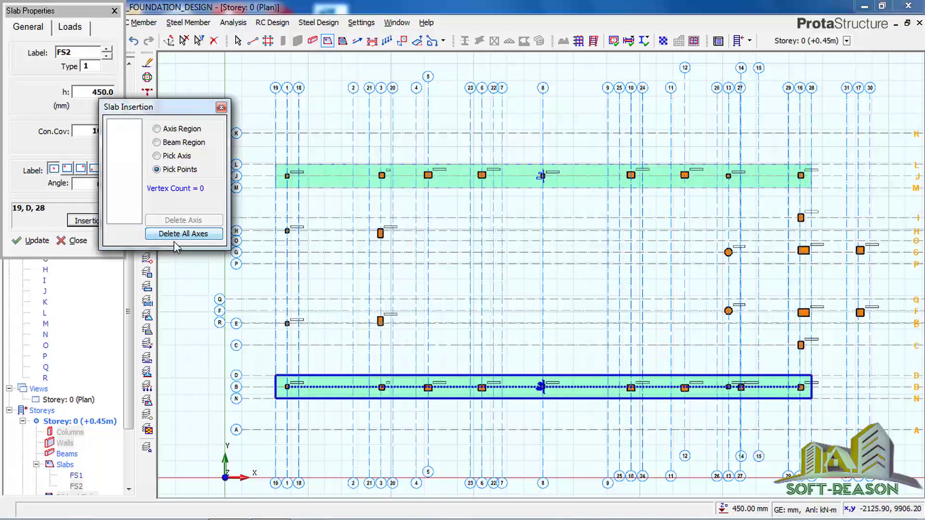
- Insert a strip slab along axis 1, between axes 19 and 18 from axis M to axis D, and clear its picked vertices
click(298, 201)
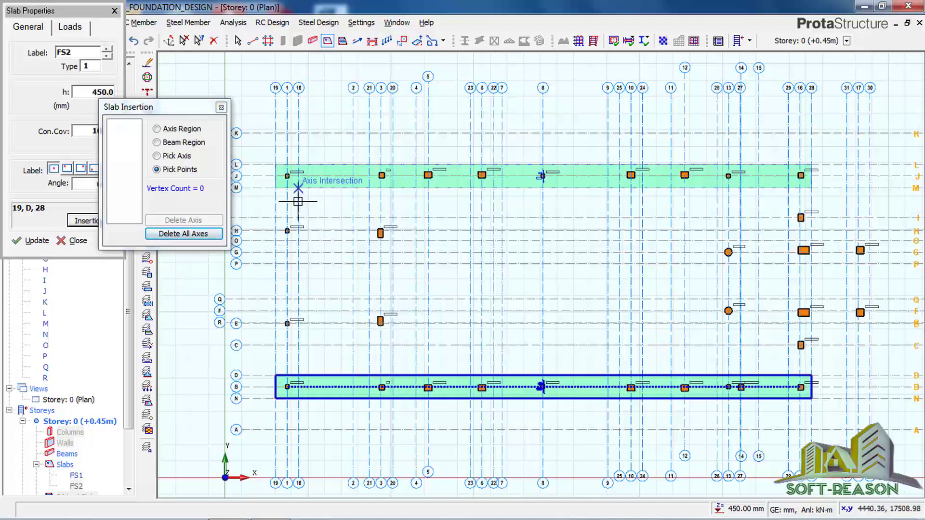
click(274, 188)
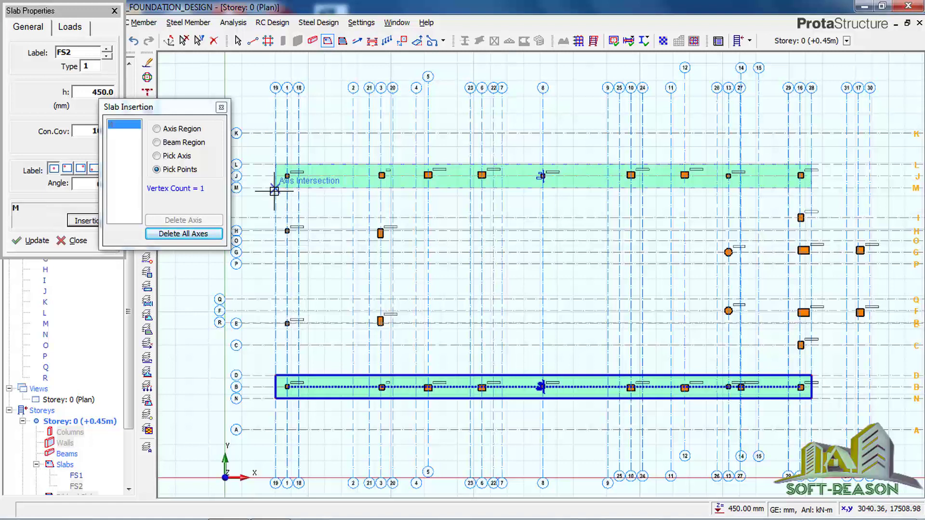
click(275, 375)
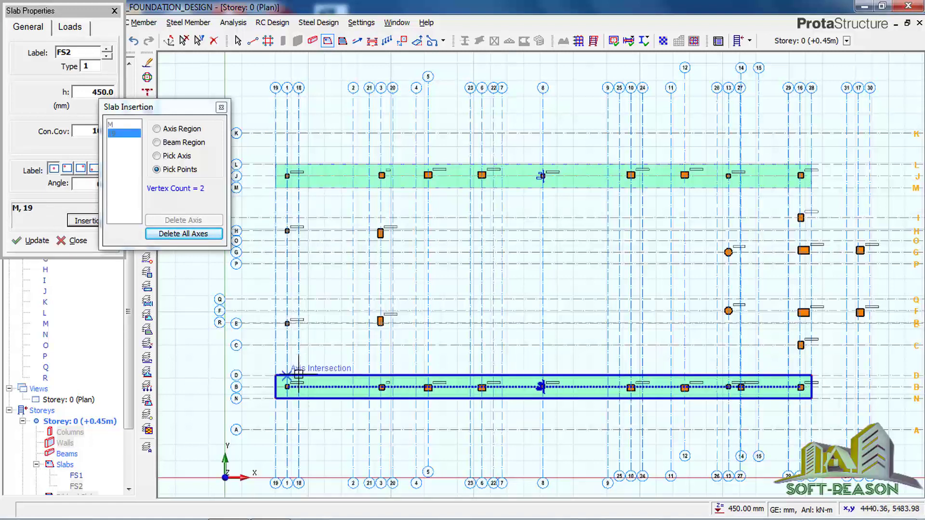
click(298, 375)
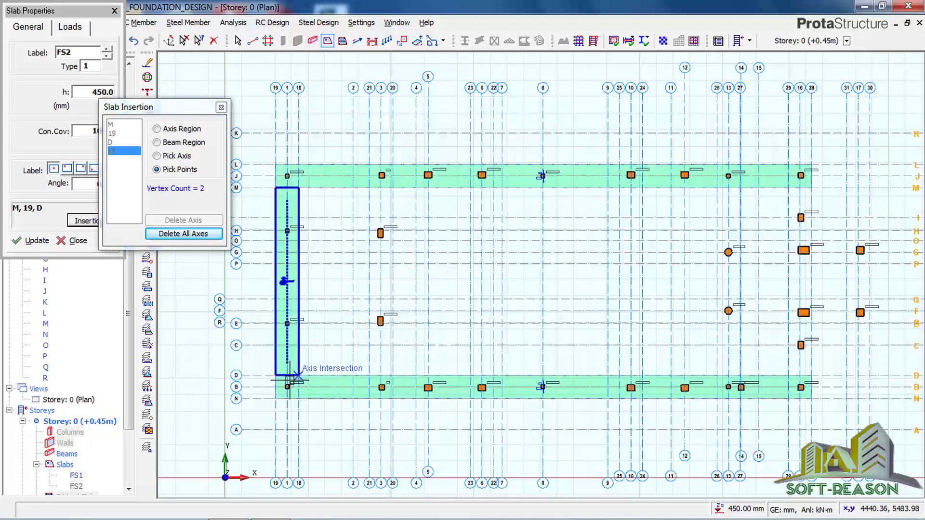
right_click(191, 288)
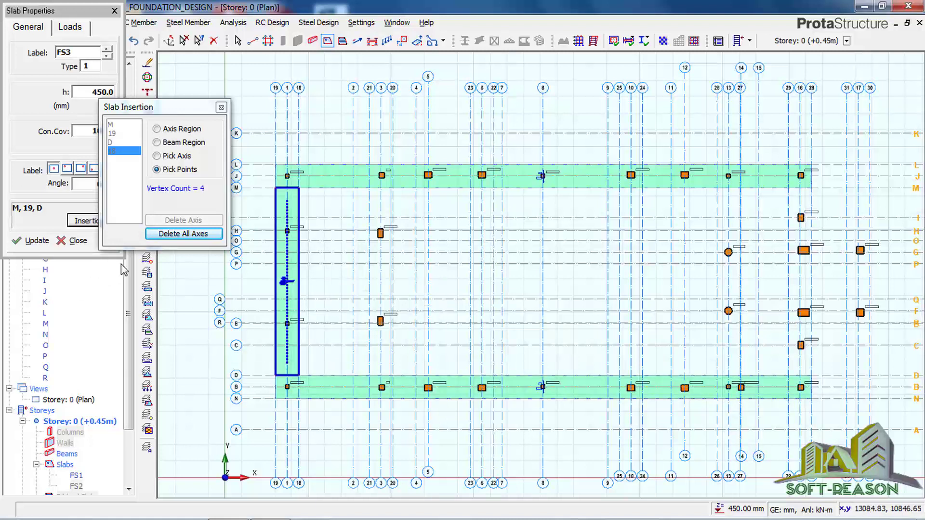
click(183, 233)
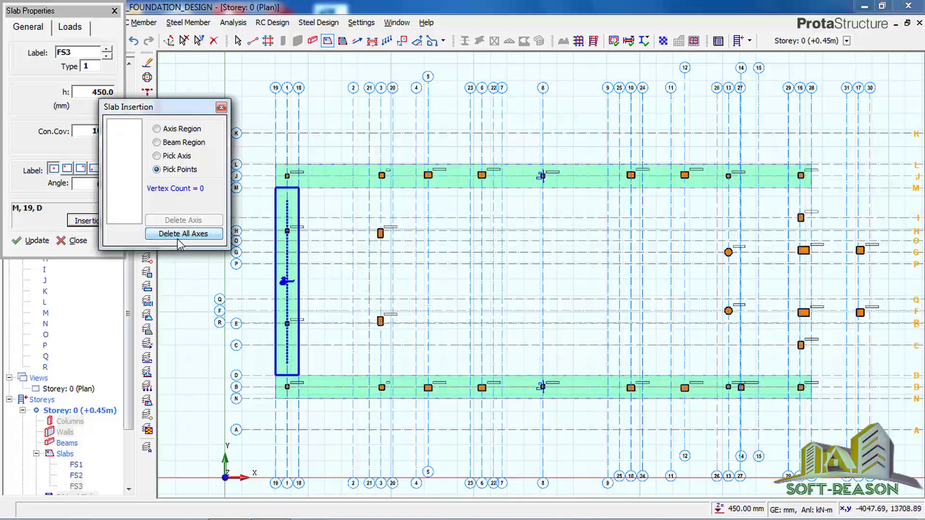
- Insert a strip slab along axis 3, between axes 21 and 20 from axis M to axis D, and clear its picked vertices
click(368, 189)
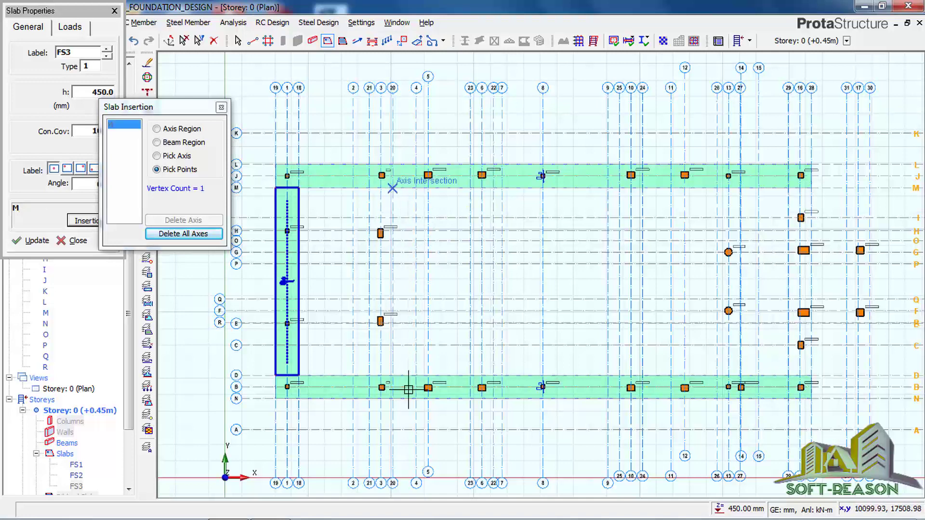
click(393, 385)
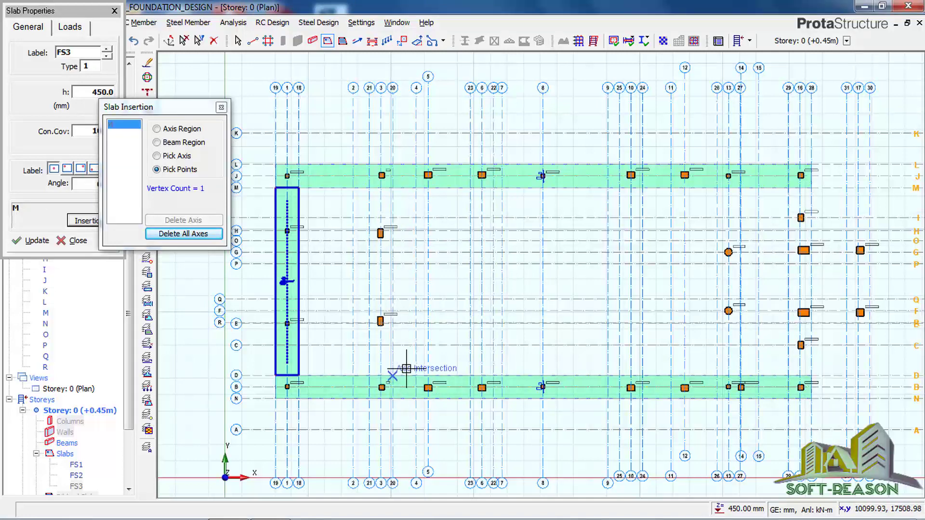
click(393, 376)
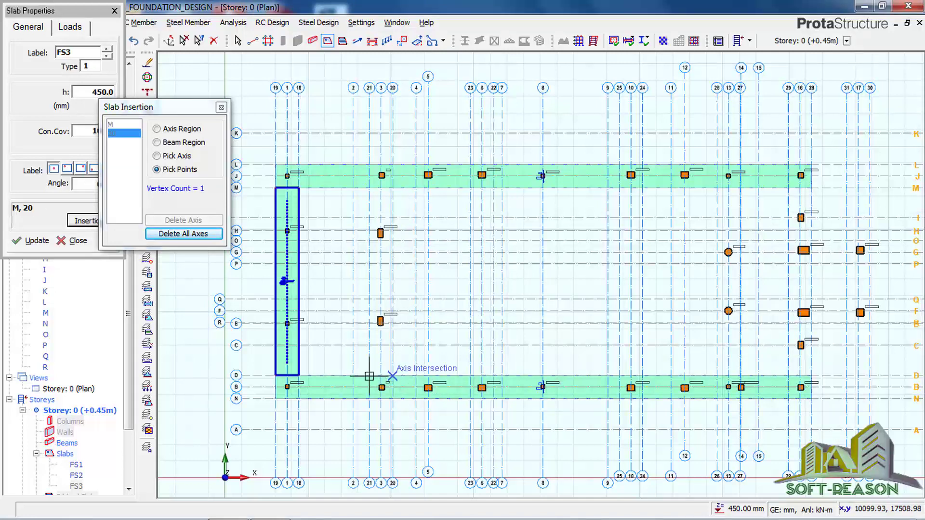
click(369, 376)
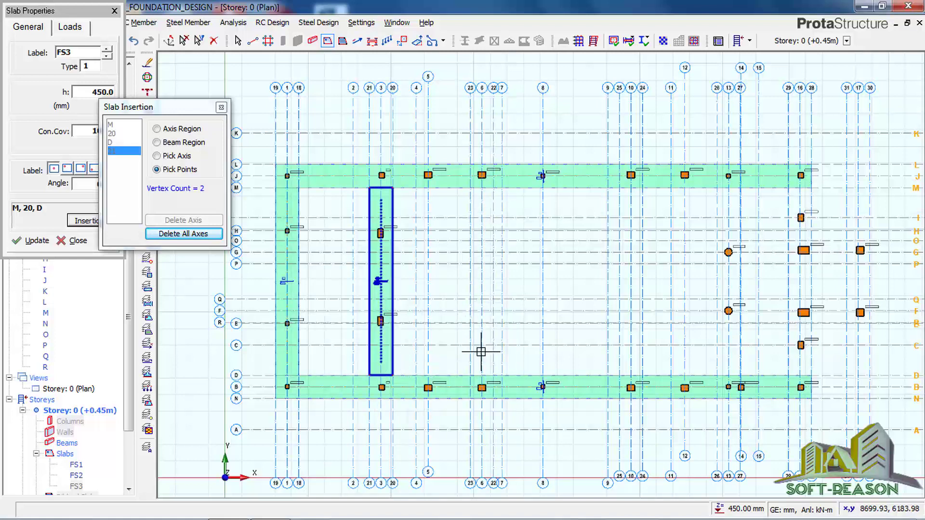
right_click(470, 310)
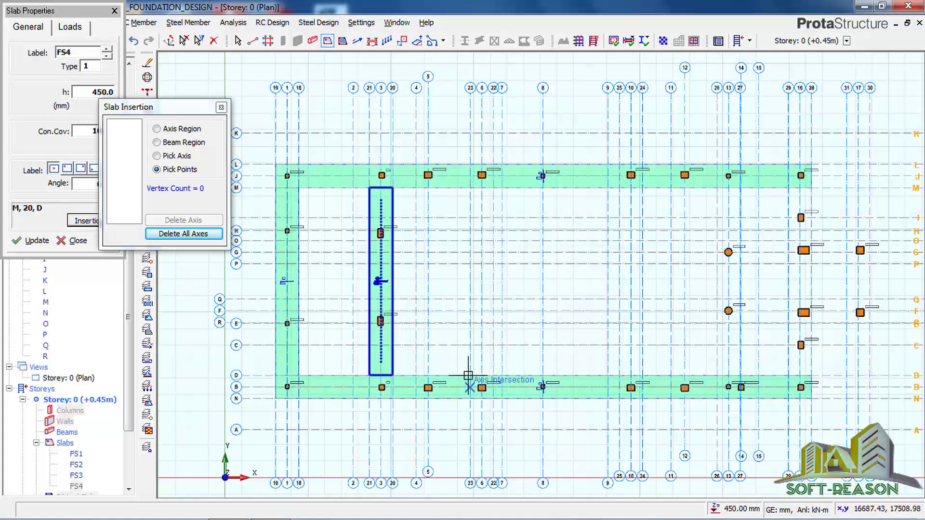
click(492, 374)
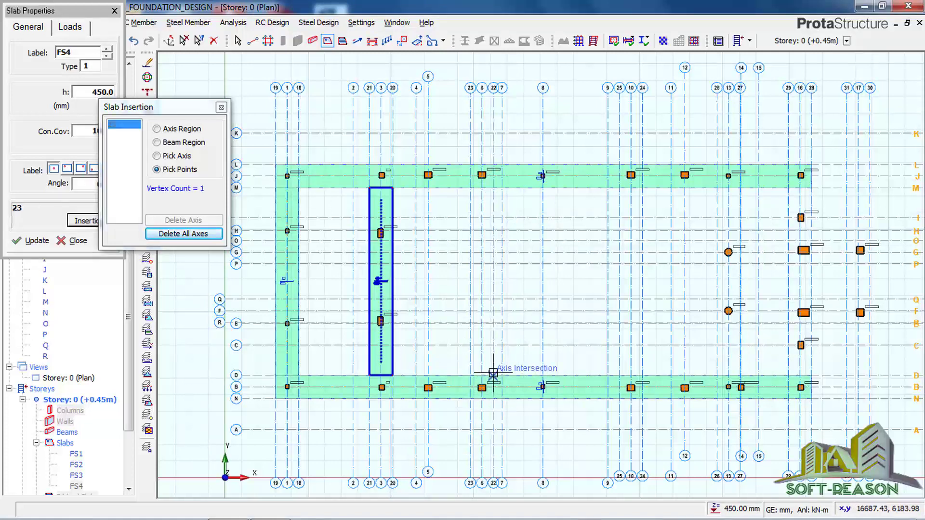
click(497, 374)
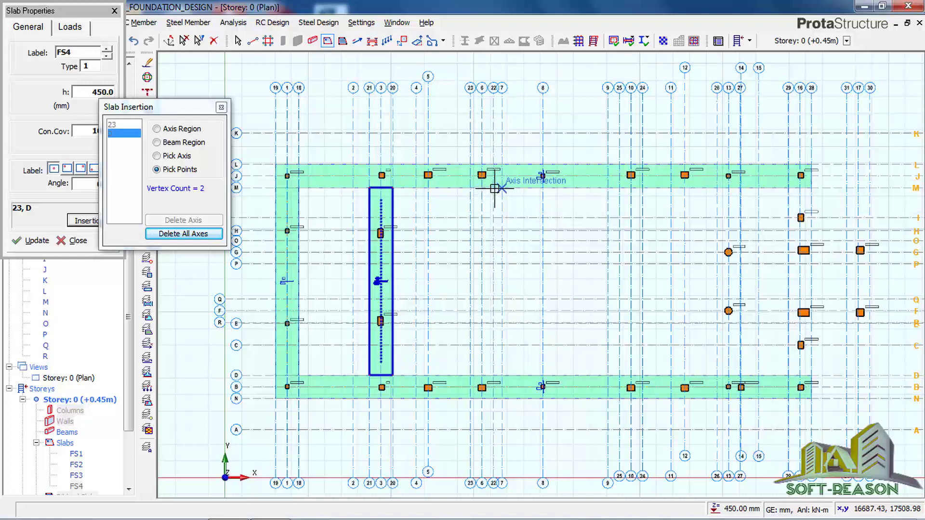
scroll(491, 190, up, 1)
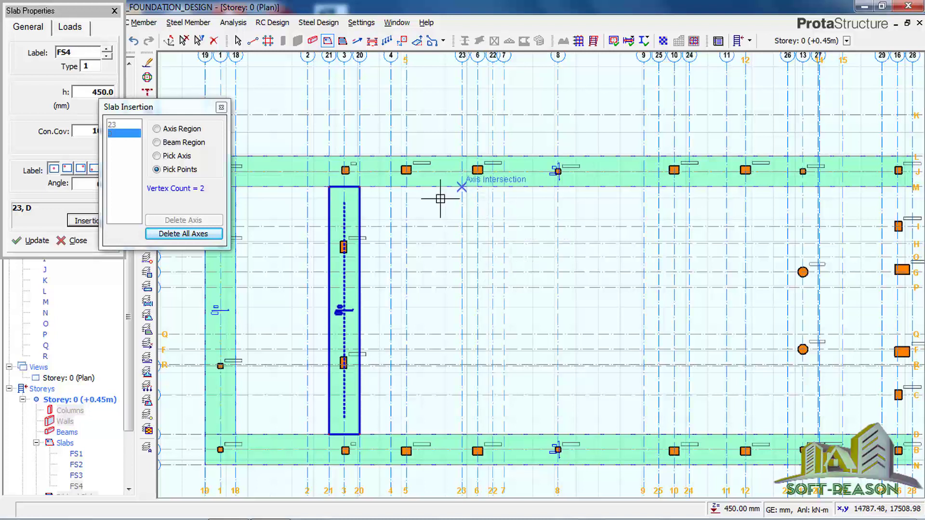
click(186, 238)
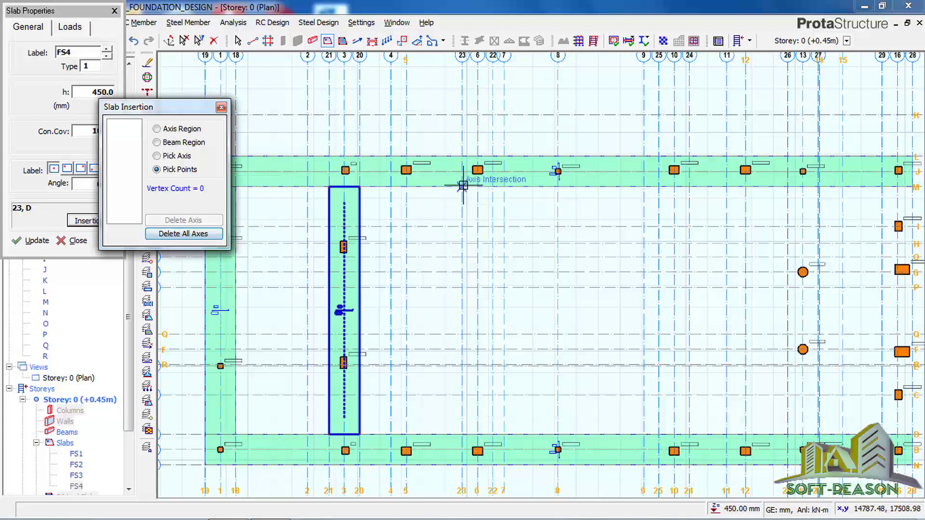
- Insert a strip slab along axis 6, between axes 23 and 22 from axis M to axis D, and clear its picked vertices
click(461, 435)
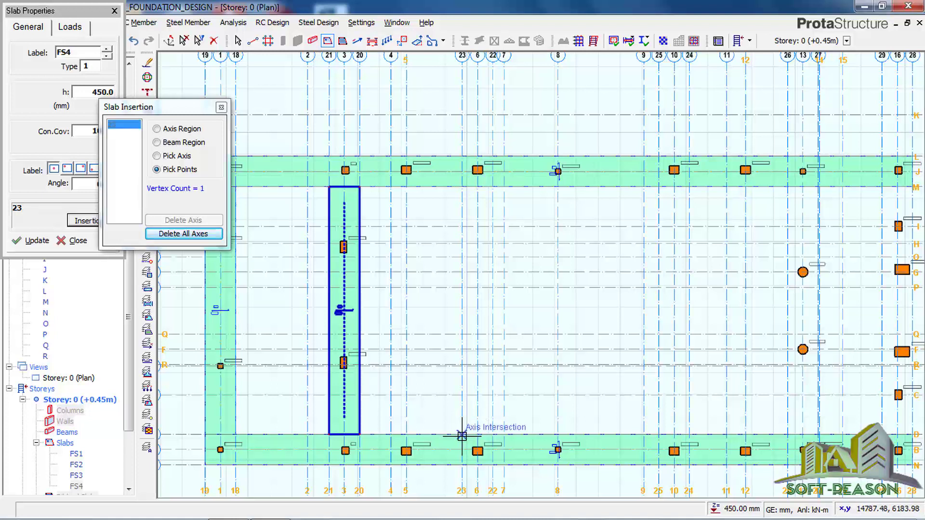
click(493, 435)
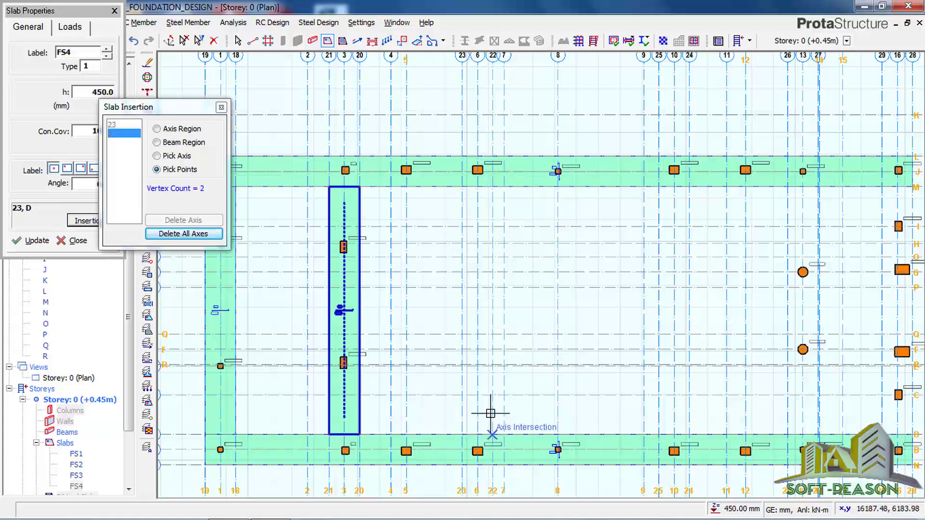
click(492, 186)
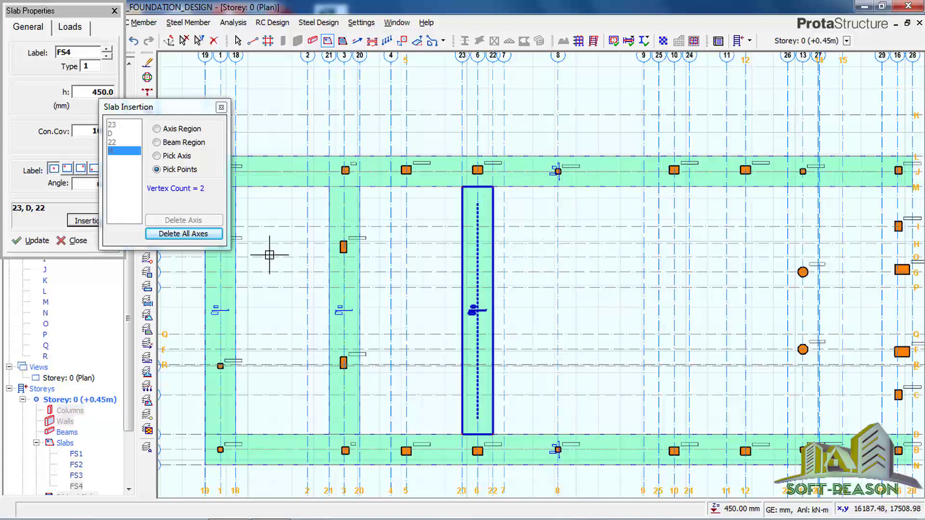
click(184, 234)
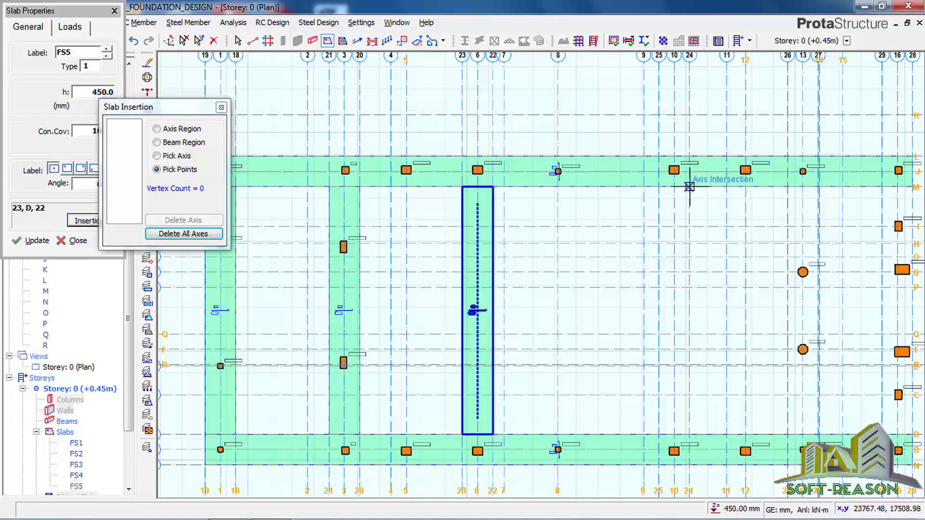
- Insert a strip slab along axis 10, between axes 25 and 24 from axis M to axis D, and clear its picked vertices
click(690, 187)
click(689, 435)
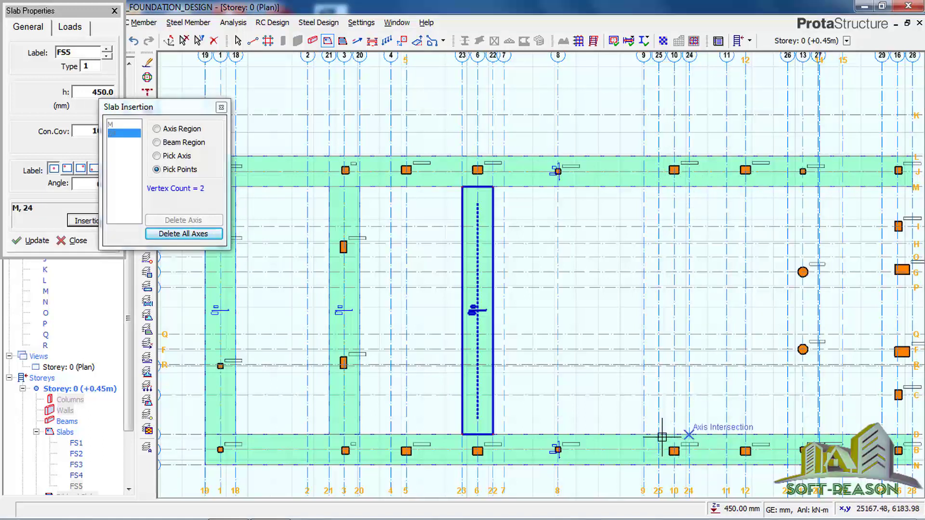
click(658, 435)
click(658, 186)
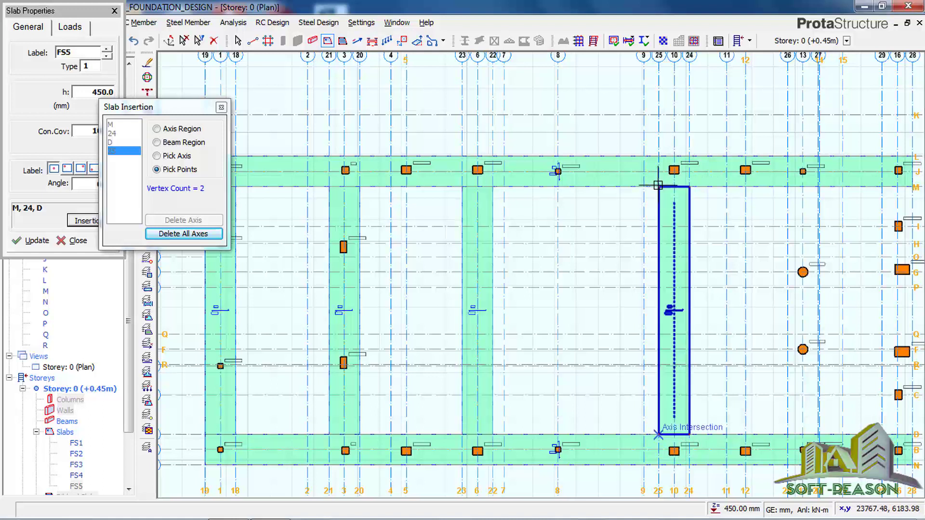
click(188, 235)
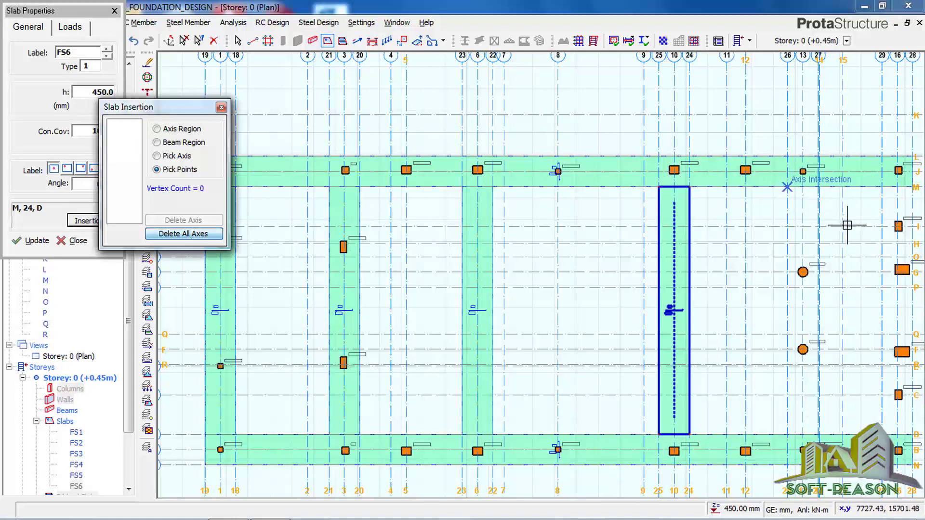
- Insert a strip slab along axis 13, between axes 26 and 27 from axis M to axis D, and clear its picked vertices
click(788, 436)
scroll(845, 453, up, 1)
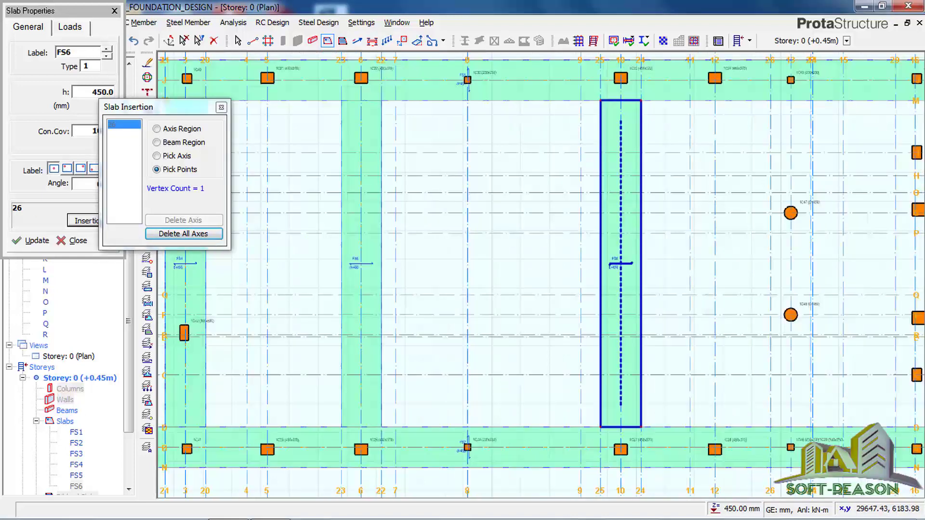
scroll(811, 436, up, 2)
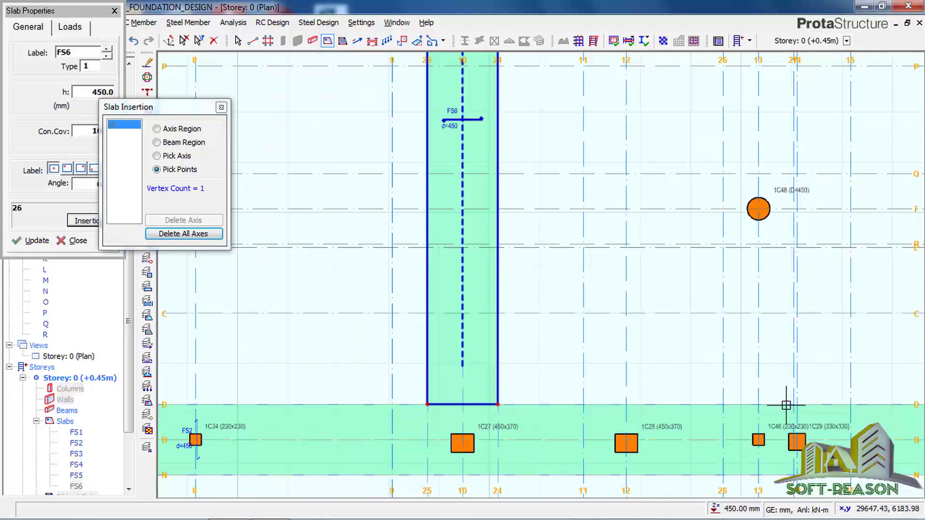
scroll(783, 396, up, 2)
scroll(783, 396, up, 1)
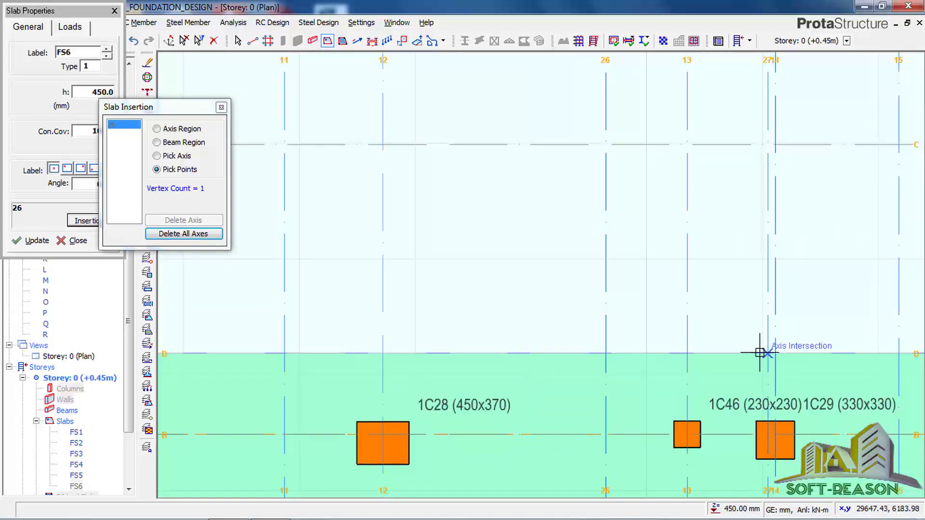
click(760, 353)
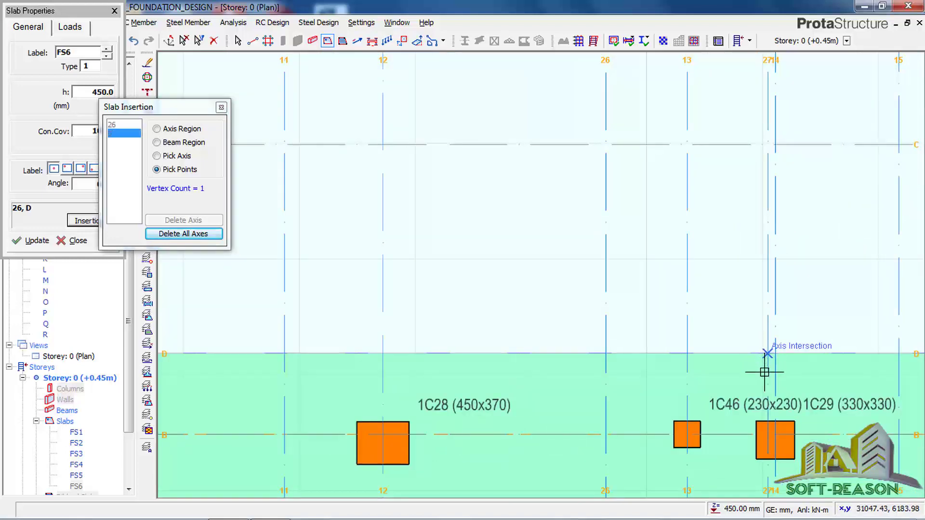
scroll(784, 442, down, 2)
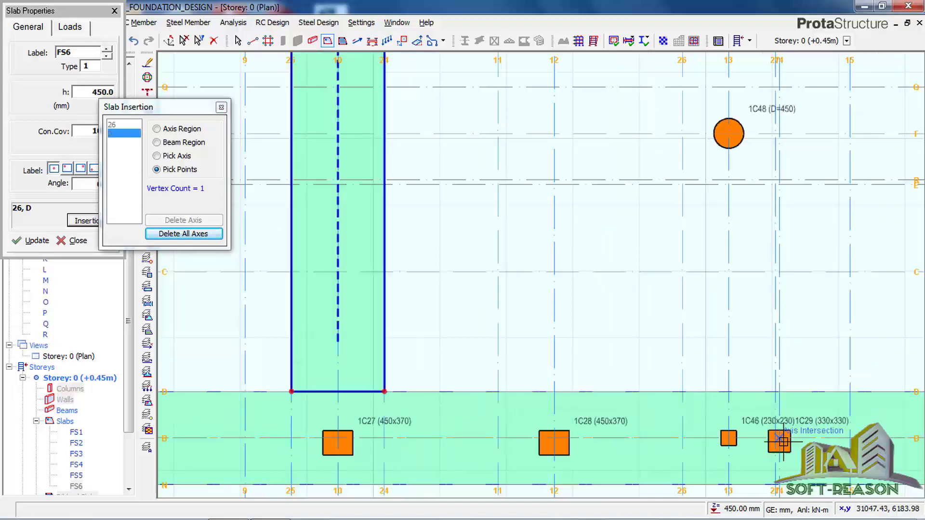
click(772, 420)
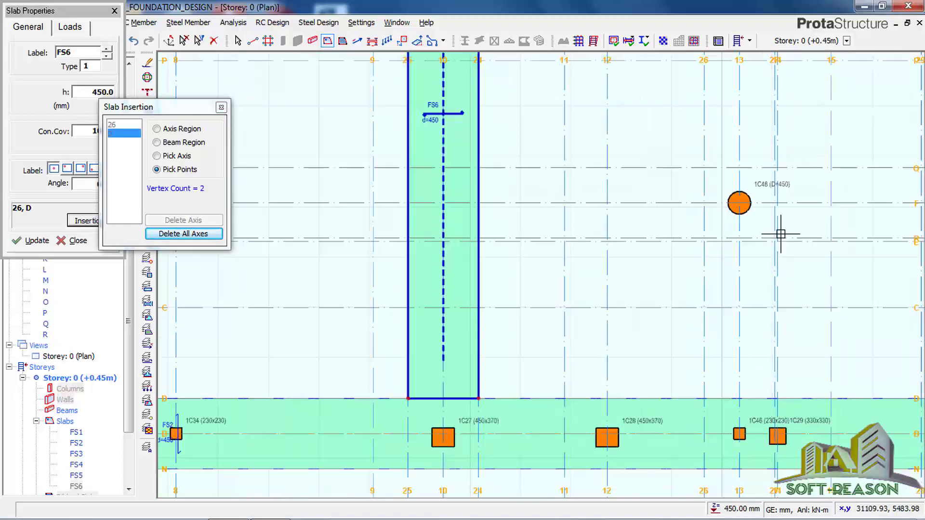
middle_drag(785, 225, 775, 488)
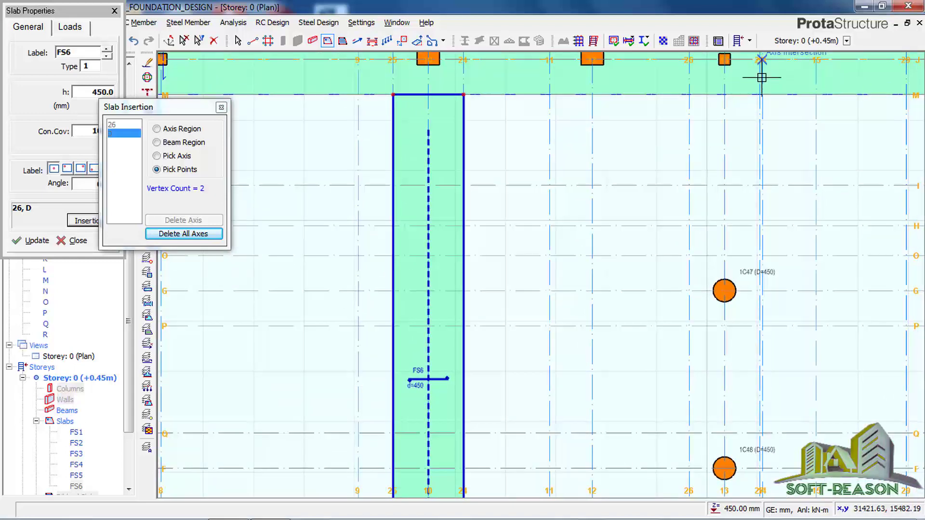
scroll(760, 73, up, 2)
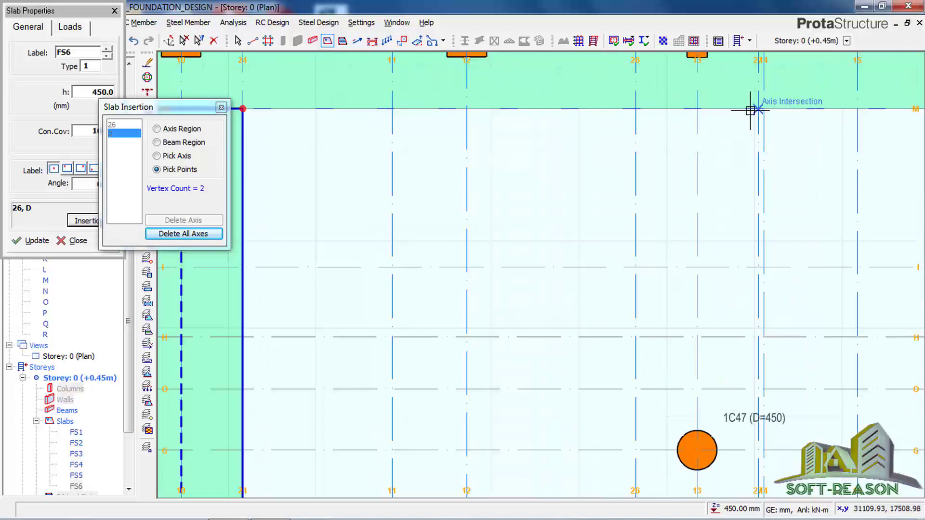
click(754, 109)
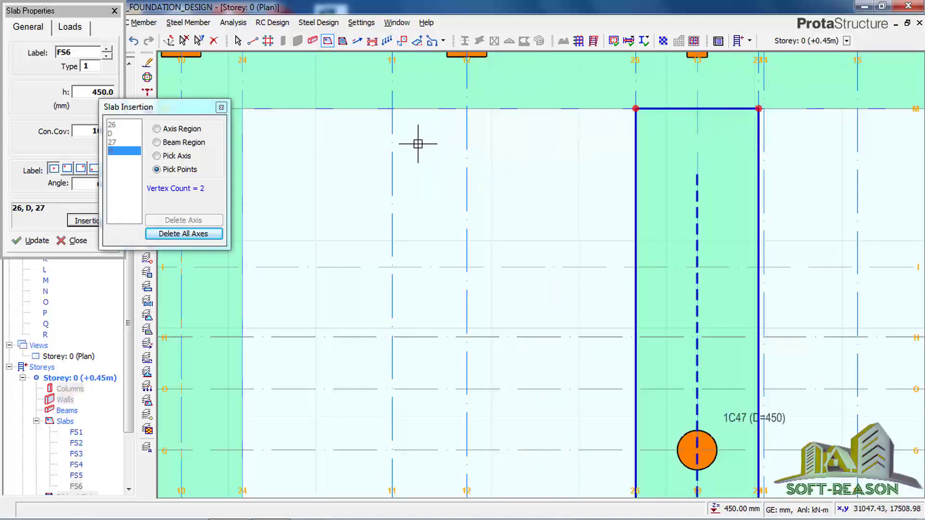
scroll(419, 142, down, 3)
right_click(642, 143)
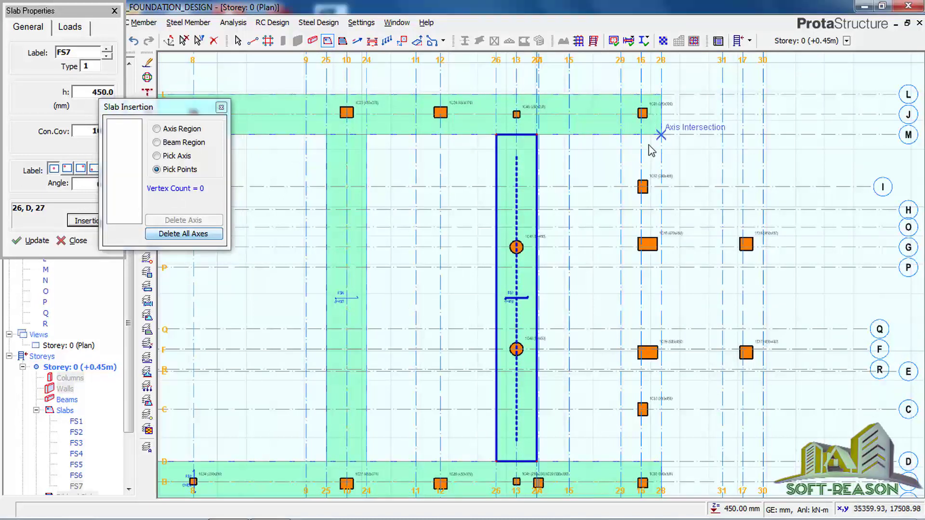
- Insert a strip slab along axis 16, between axes 29 and 28 from axis M to axis D, and clear its picked vertices
scroll(651, 150, up, 1)
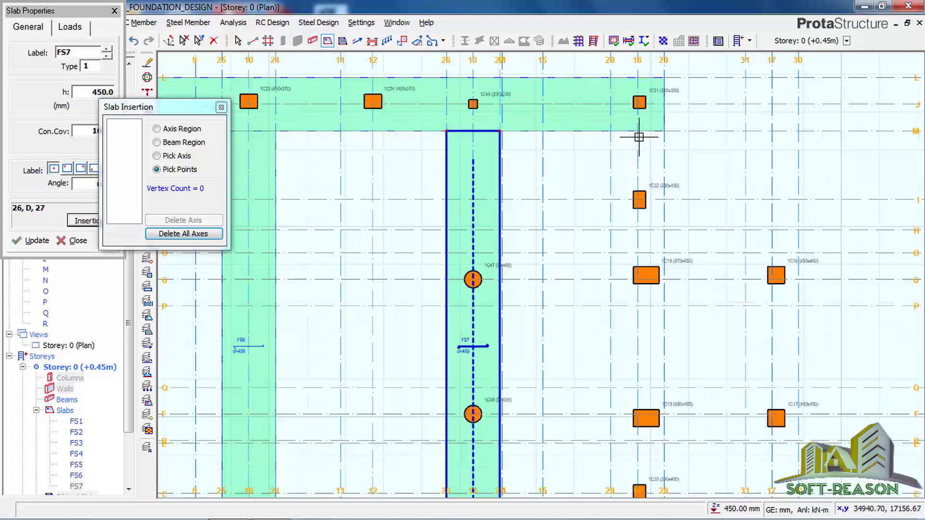
click(664, 131)
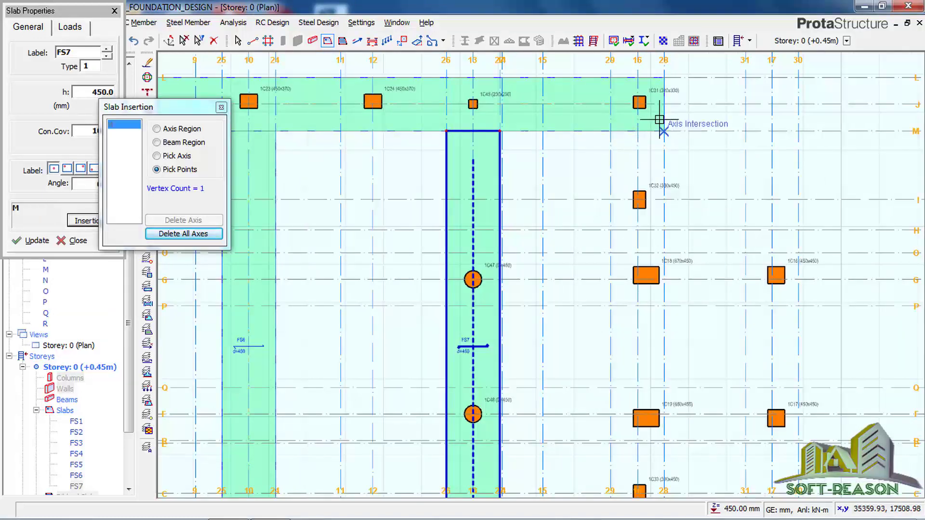
scroll(660, 120, down, 1)
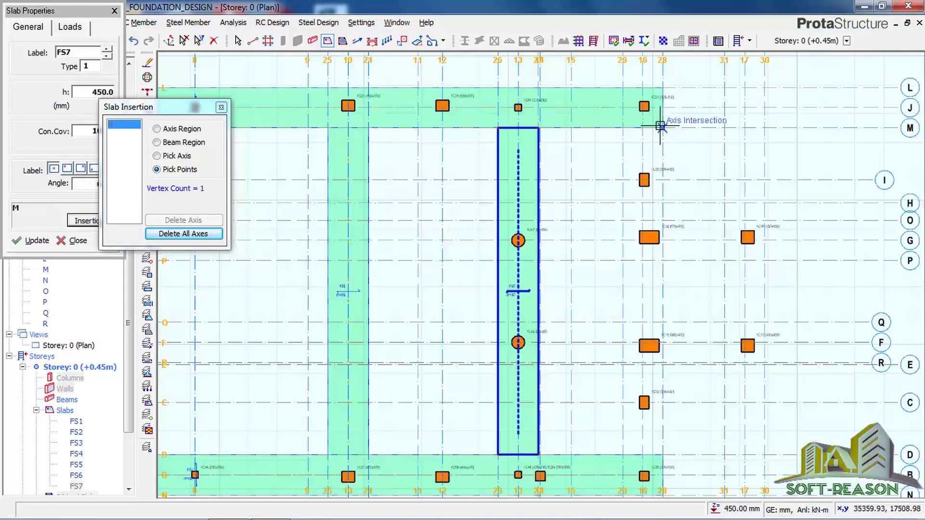
click(663, 454)
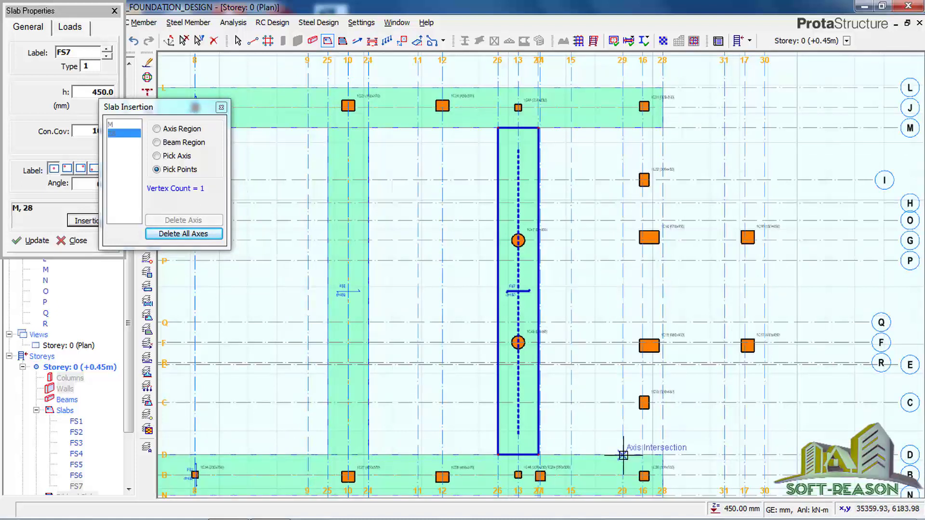
click(622, 453)
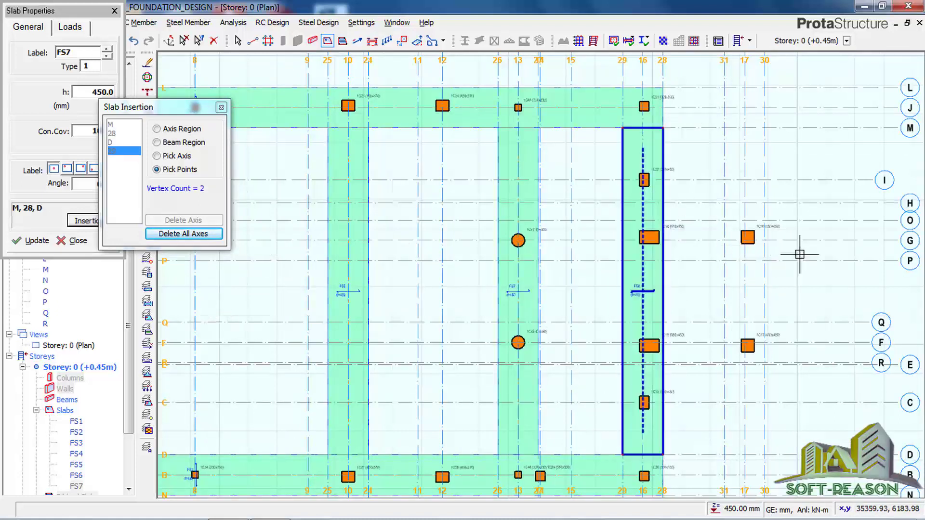
click(208, 234)
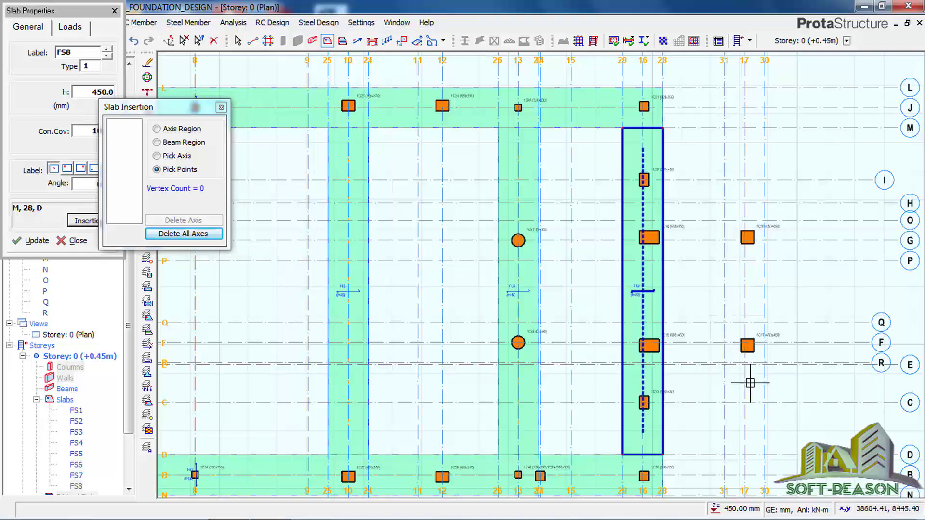
scroll(749, 384, up, 2)
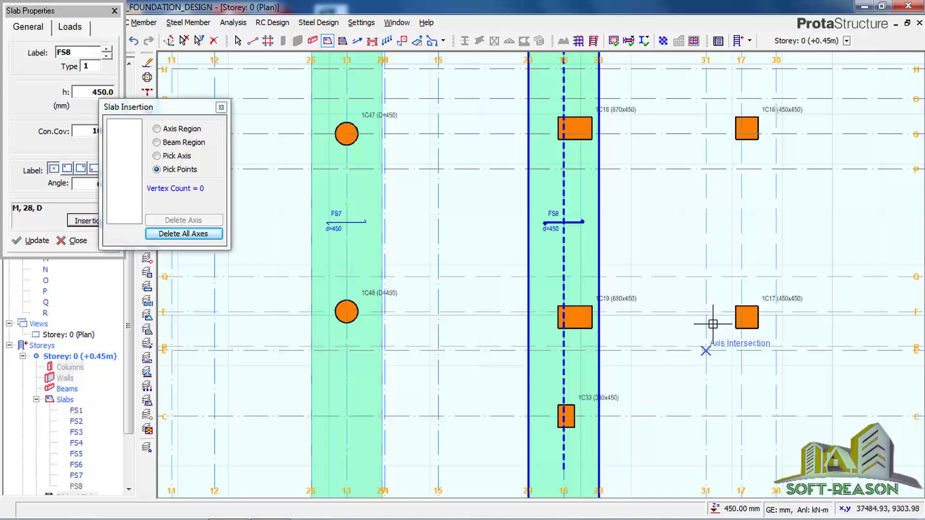
click(705, 346)
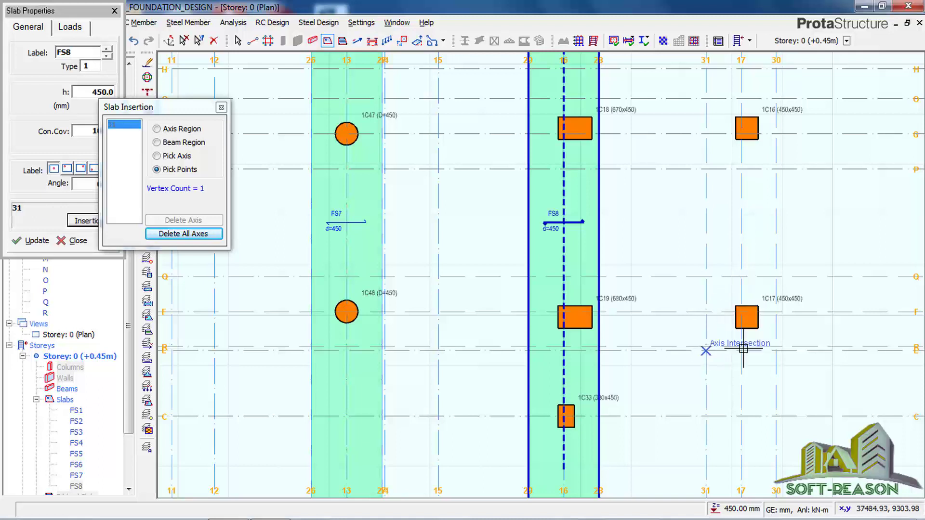
click(190, 235)
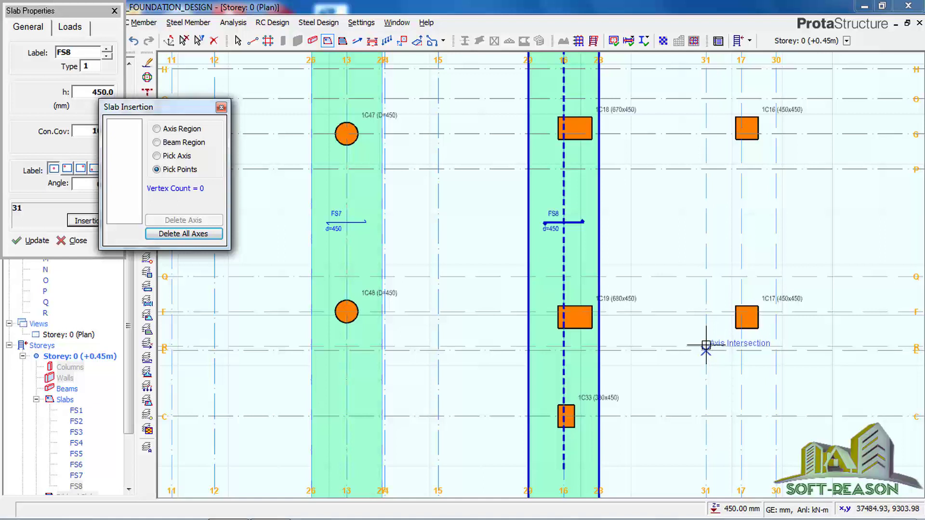
middle_drag(787, 356, 776, 356)
scroll(775, 356, up, 2)
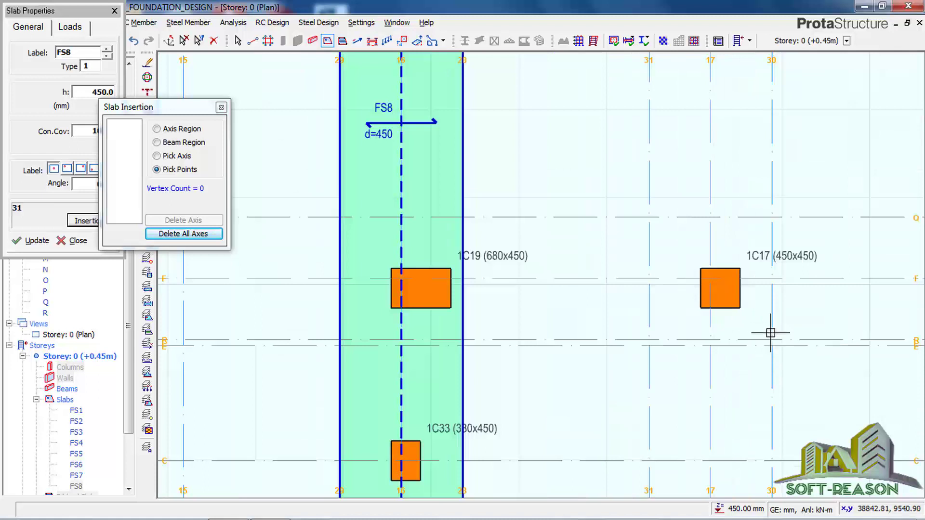
click(168, 235)
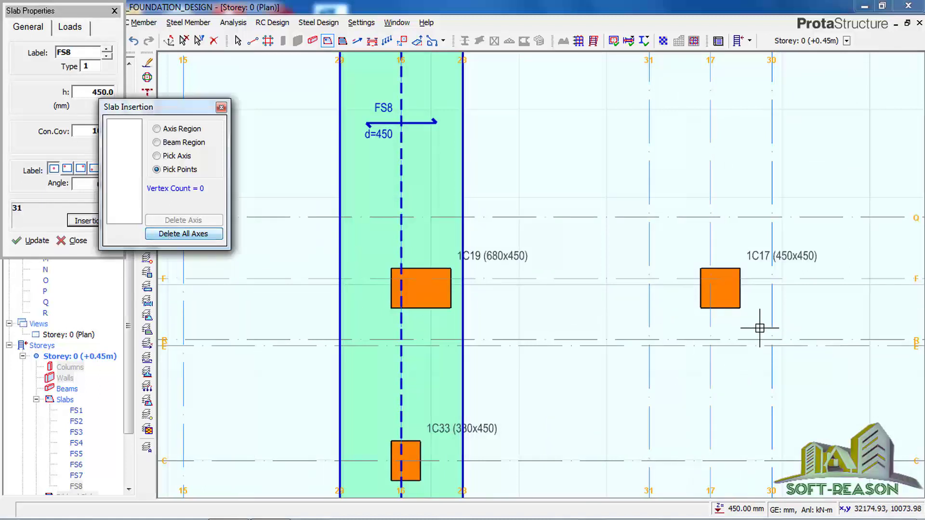
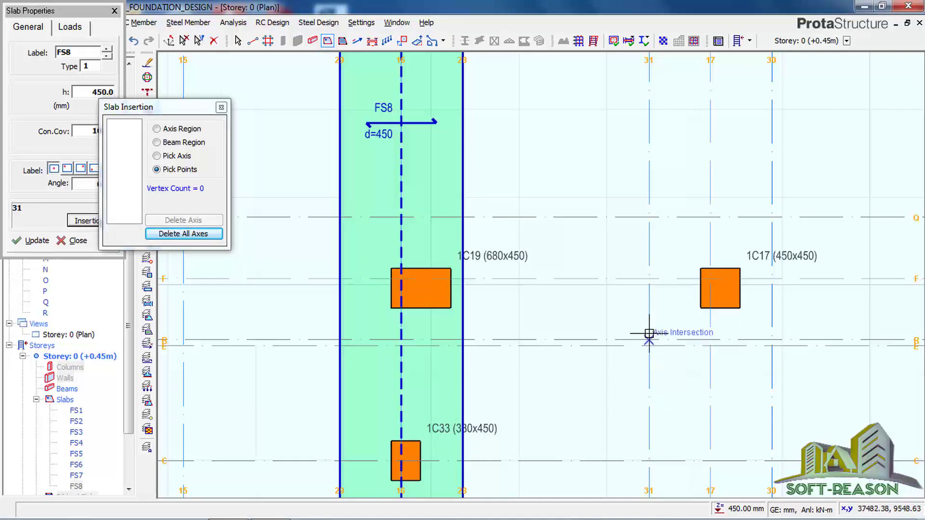
click(649, 333)
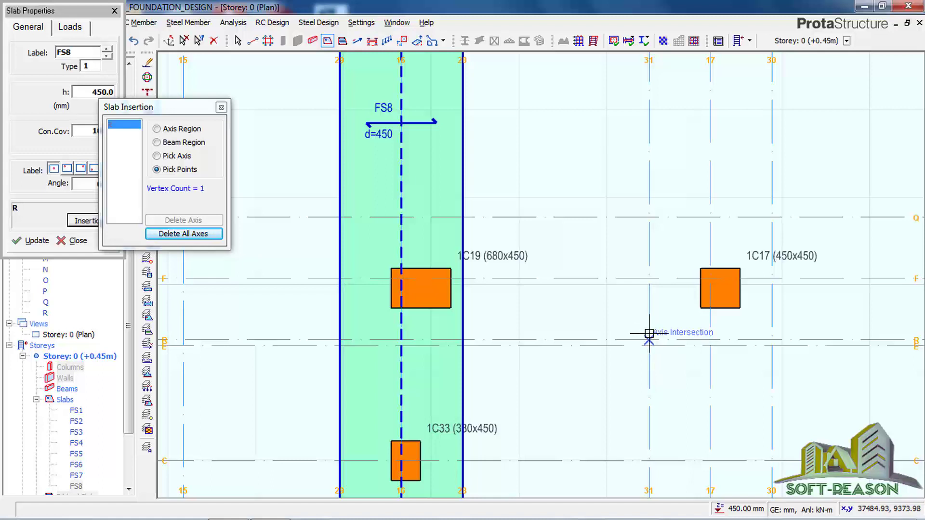
click(773, 334)
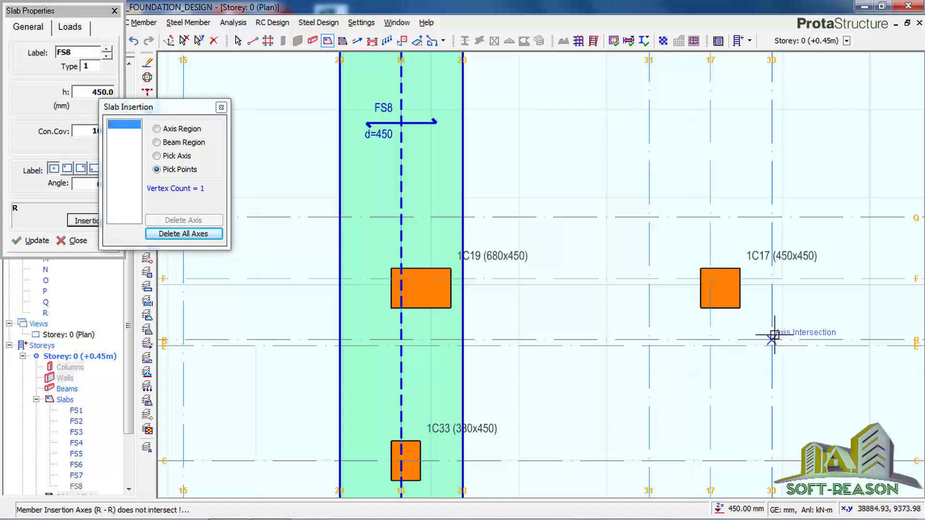
scroll(721, 417, down, 3)
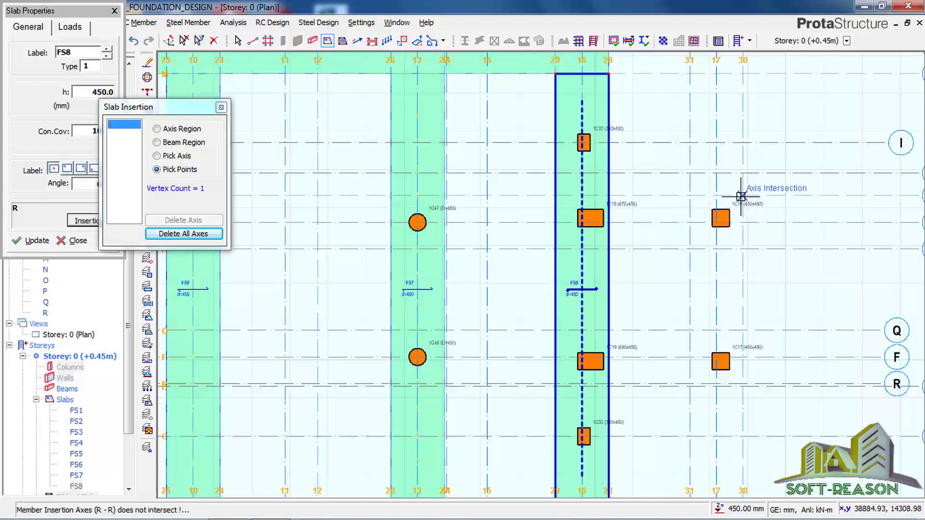
click(741, 196)
click(690, 197)
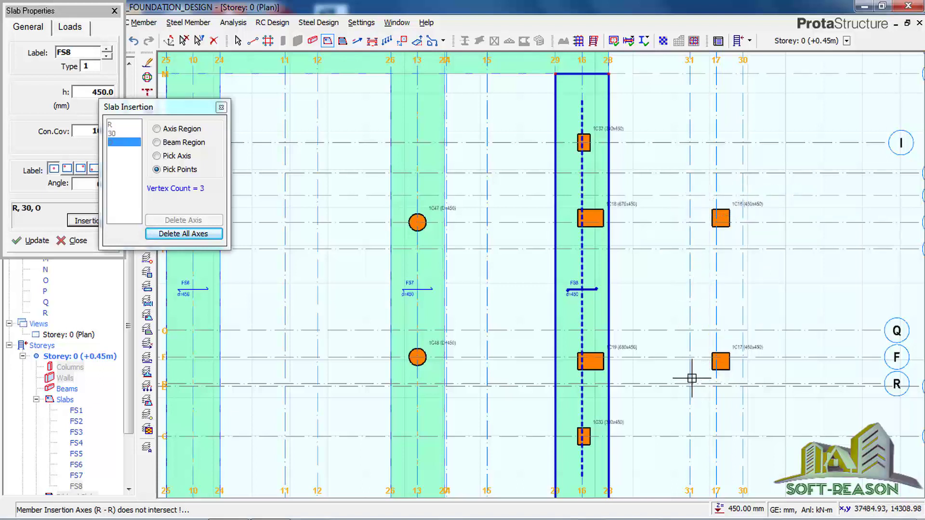
scroll(697, 398, up, 1)
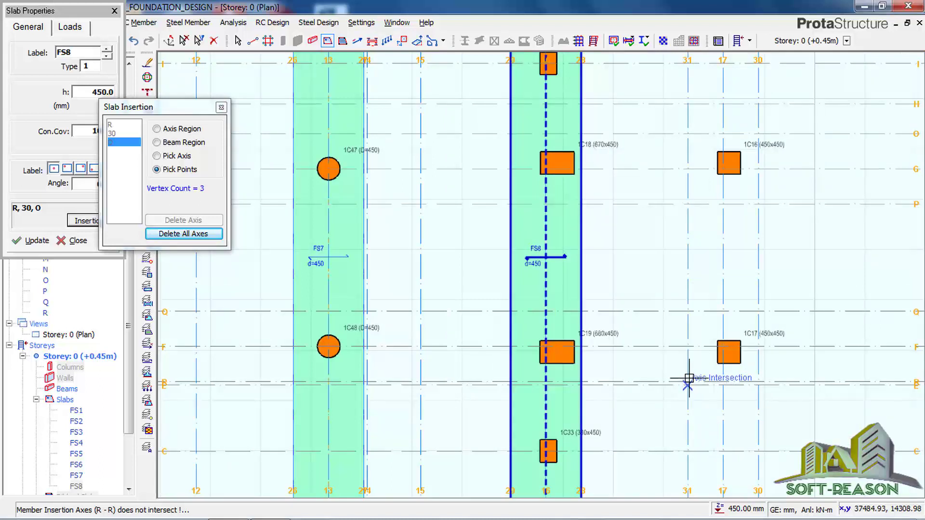
click(198, 238)
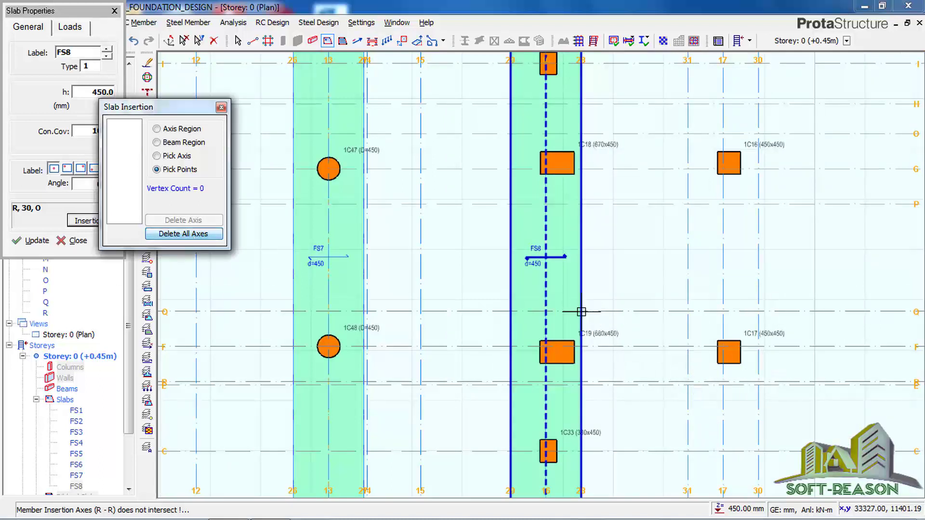
- Insert a strip slab along axis F, between axes Q and R from axis 28 to axis 30, and clear its picked vertices
click(758, 312)
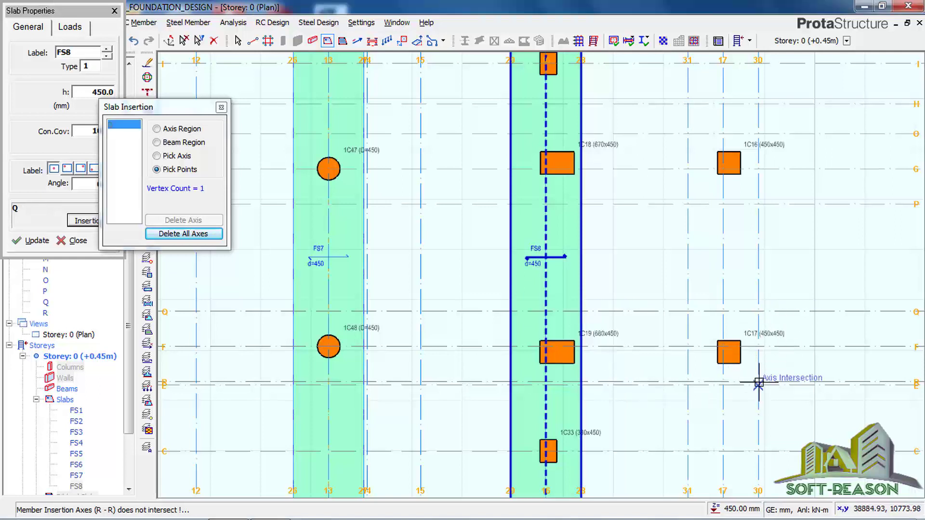
scroll(759, 393, up, 1)
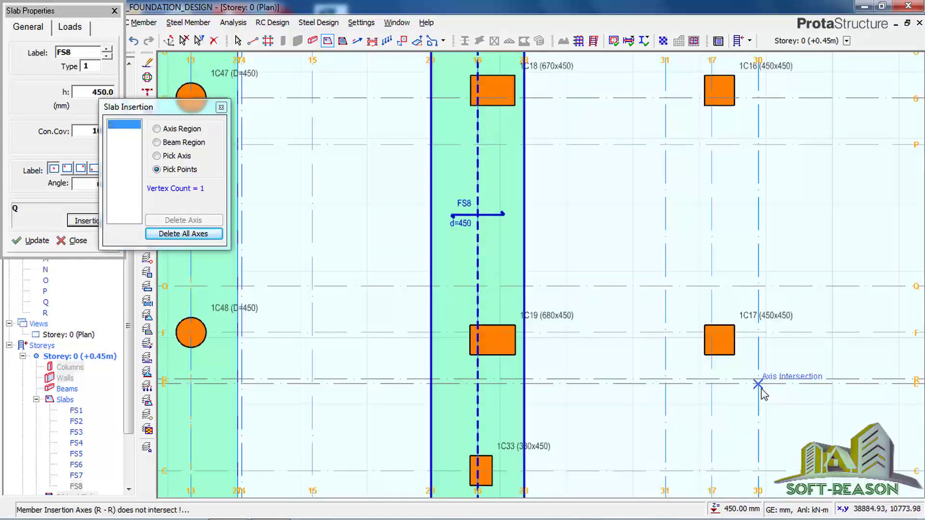
scroll(770, 353, up, 2)
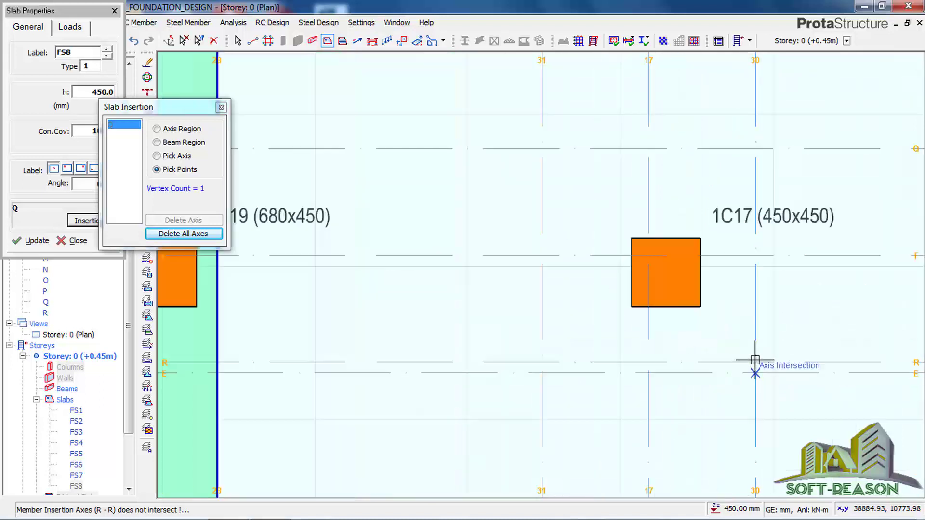
click(756, 361)
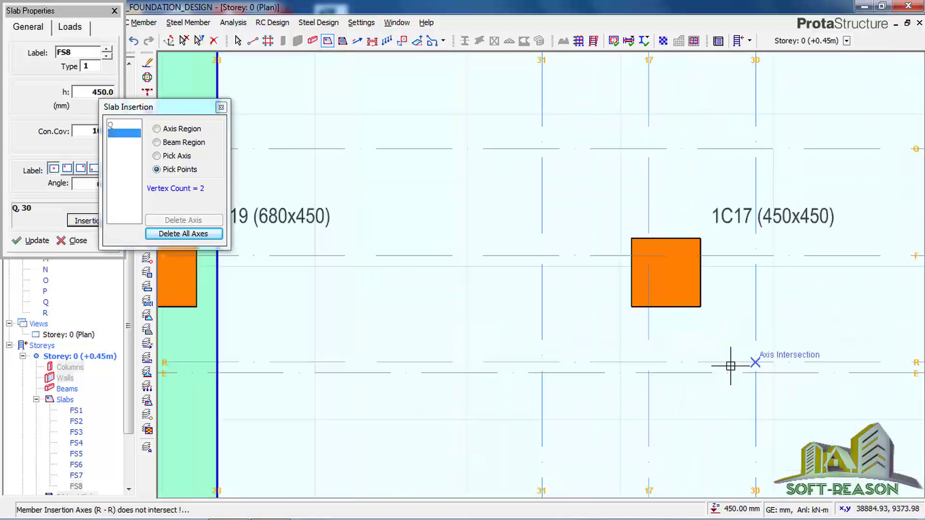
click(217, 360)
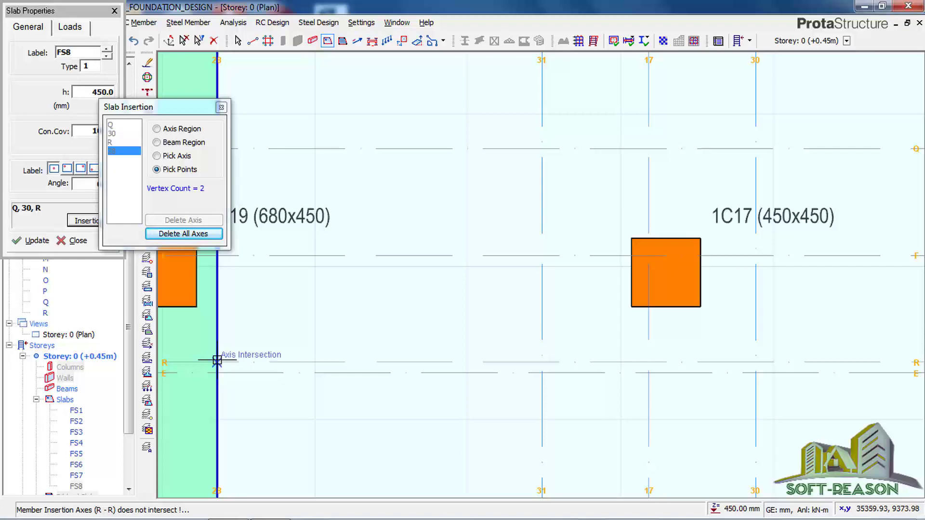
scroll(652, 426, down, 2)
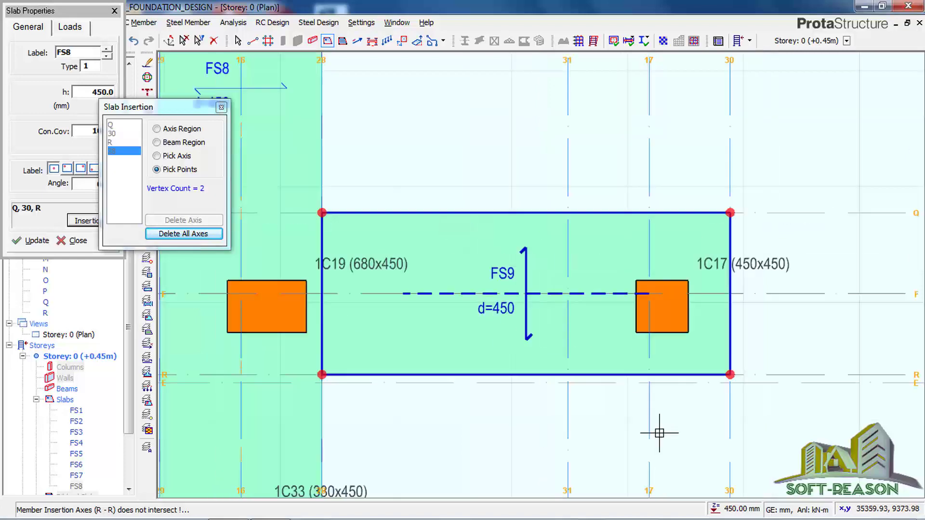
scroll(645, 278, down, 3)
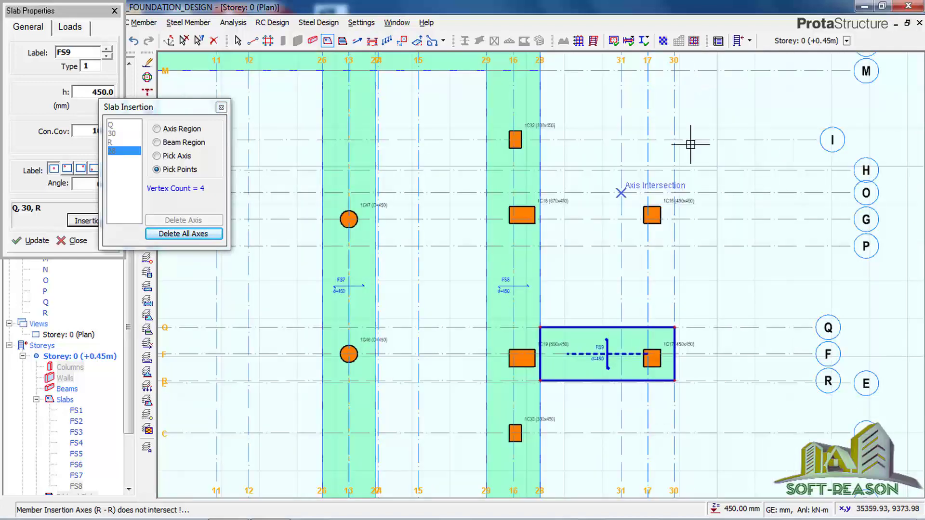
scroll(661, 193, up, 2)
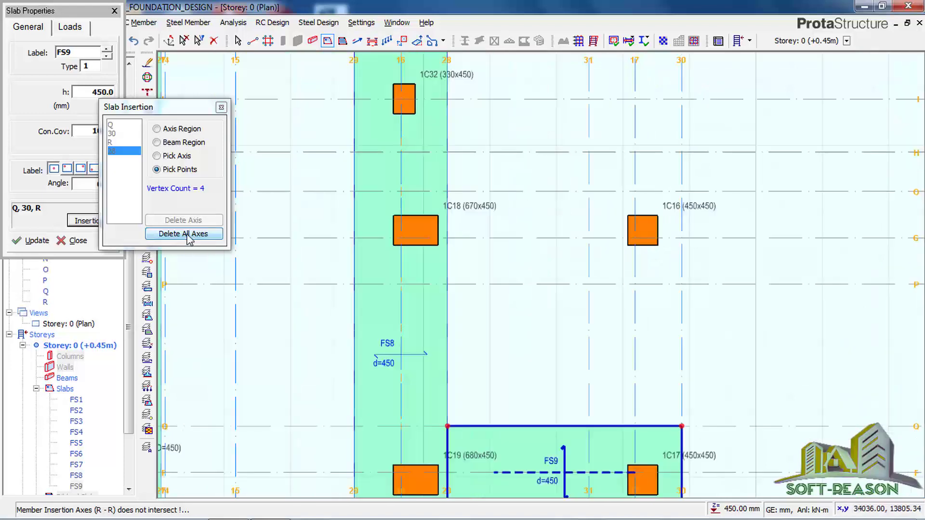
click(187, 234)
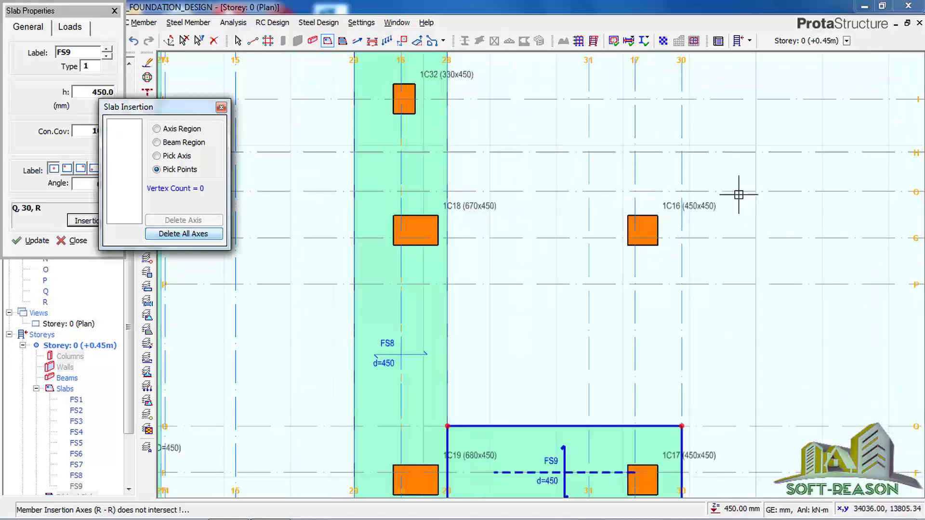
- Insert a strip slab along axis G, between axes O and P from axis 28 to axis 30, and clear its picked vertices
click(680, 191)
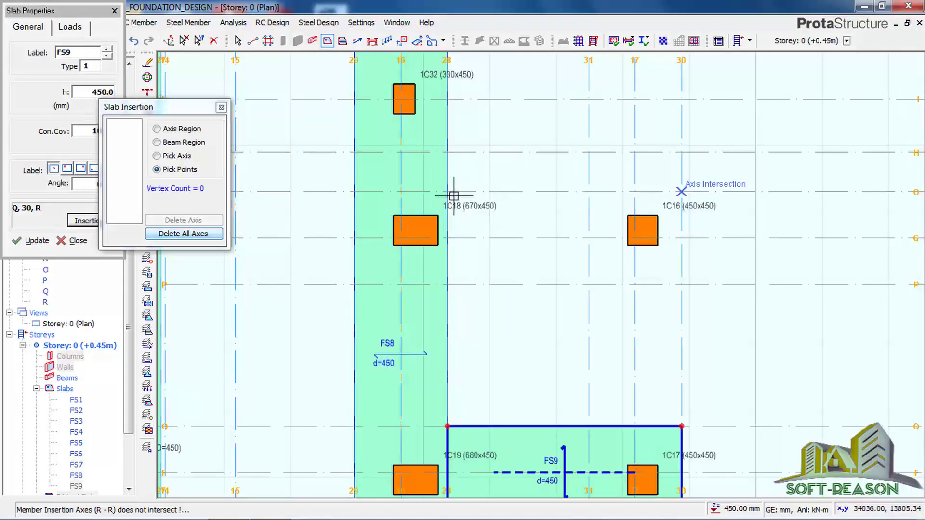
click(448, 191)
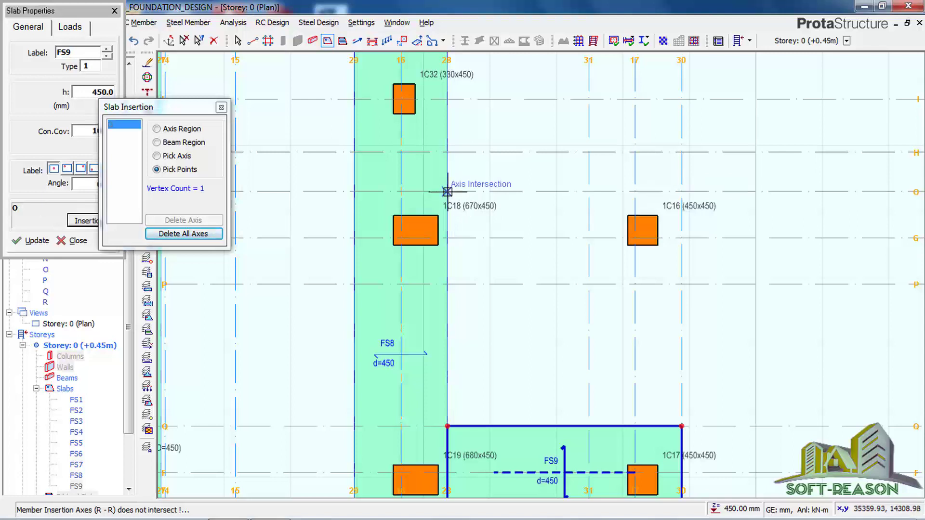
click(446, 285)
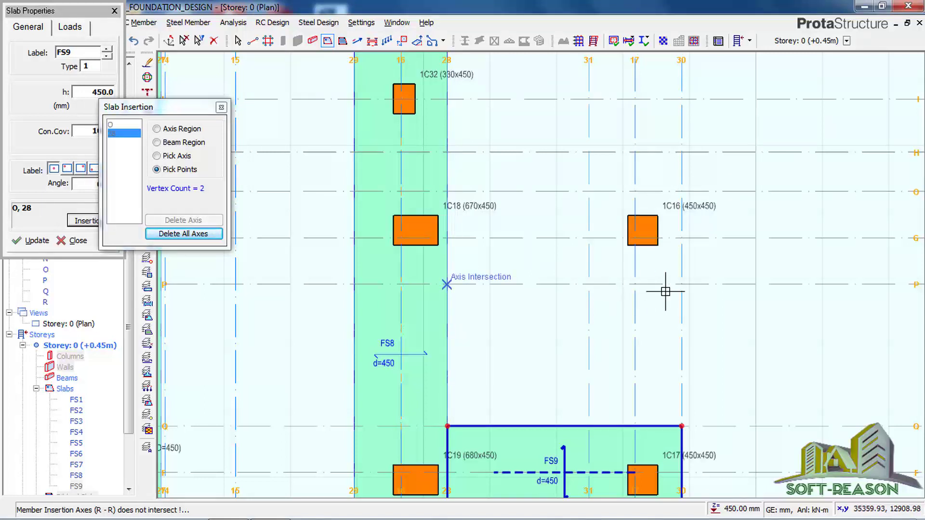
click(685, 285)
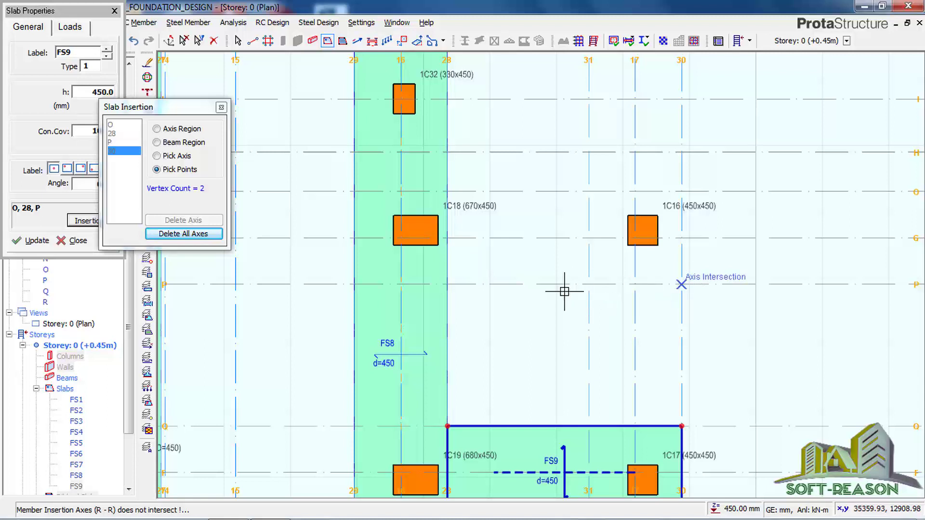
click(183, 234)
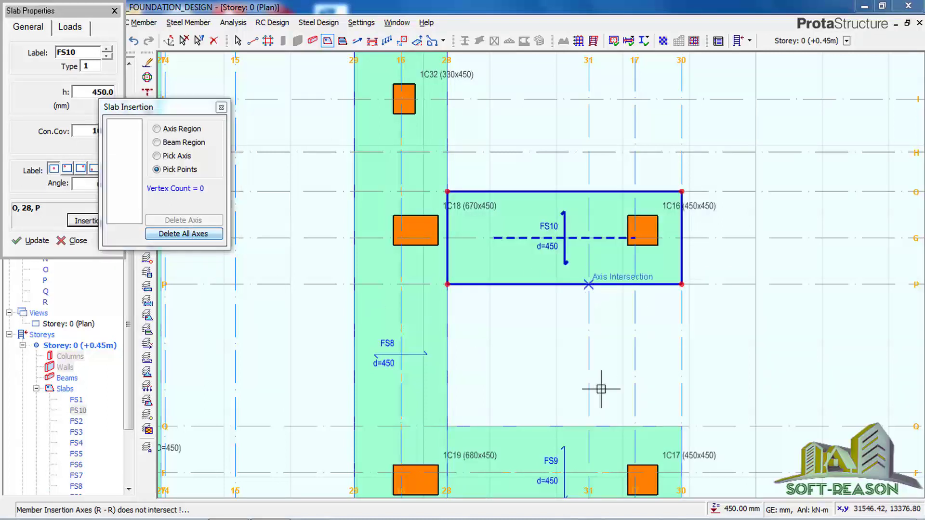
- Insert a strip slab along axis 17, between axes 31 and 30 from axis Q to axis P, and clear its picked vertices
click(588, 428)
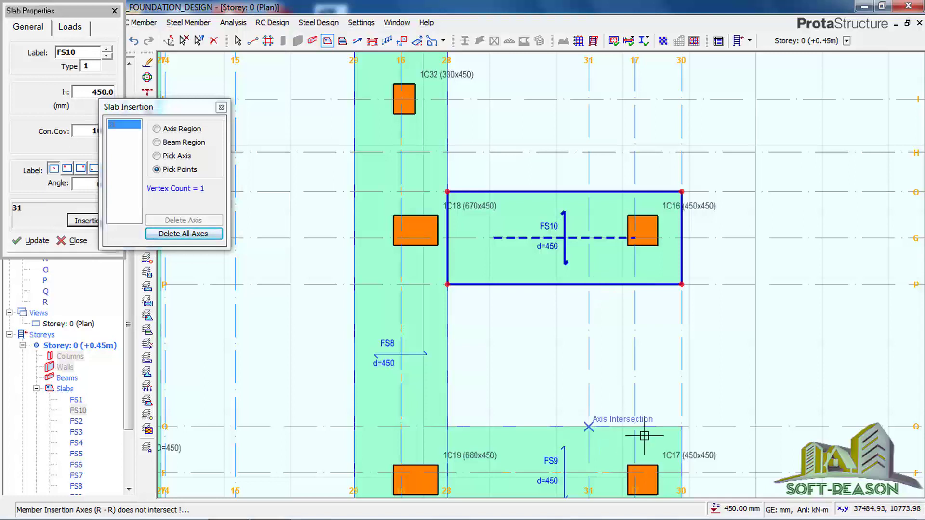
click(682, 427)
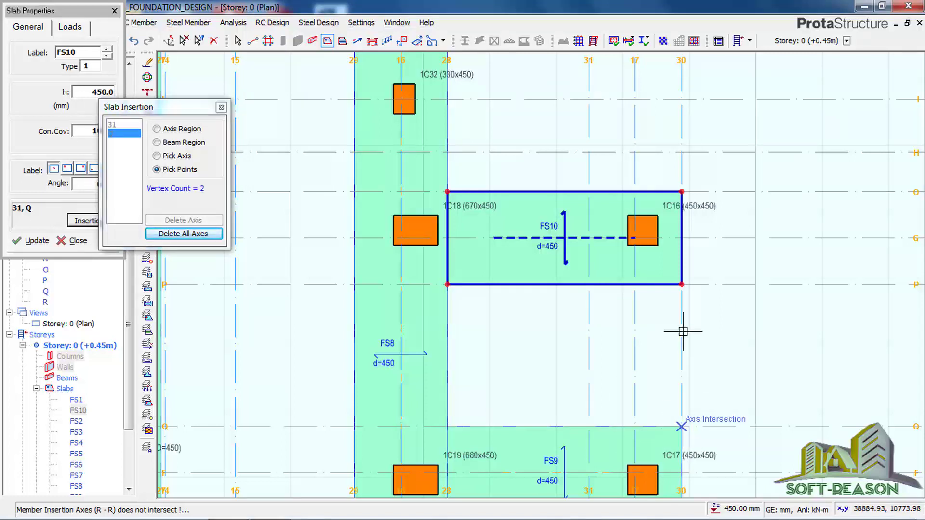
click(682, 283)
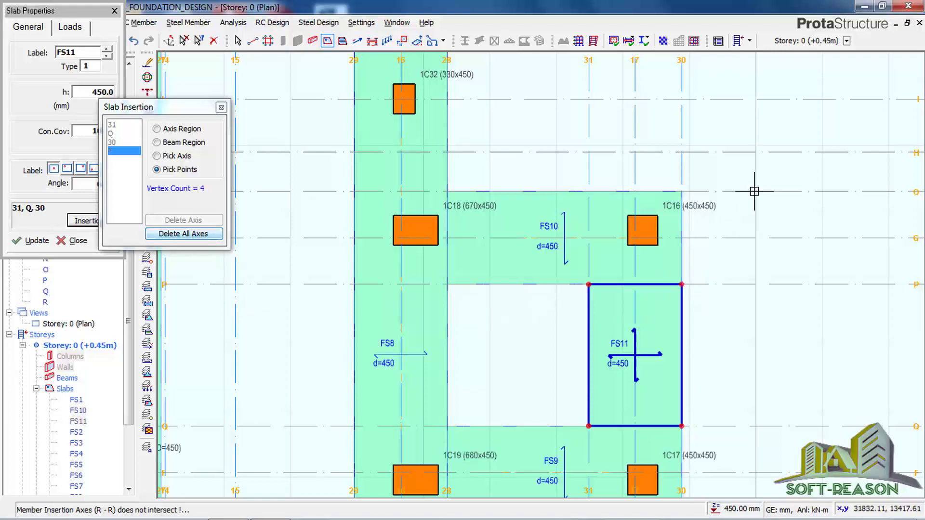
scroll(763, 183, down, 2)
scroll(769, 182, down, 3)
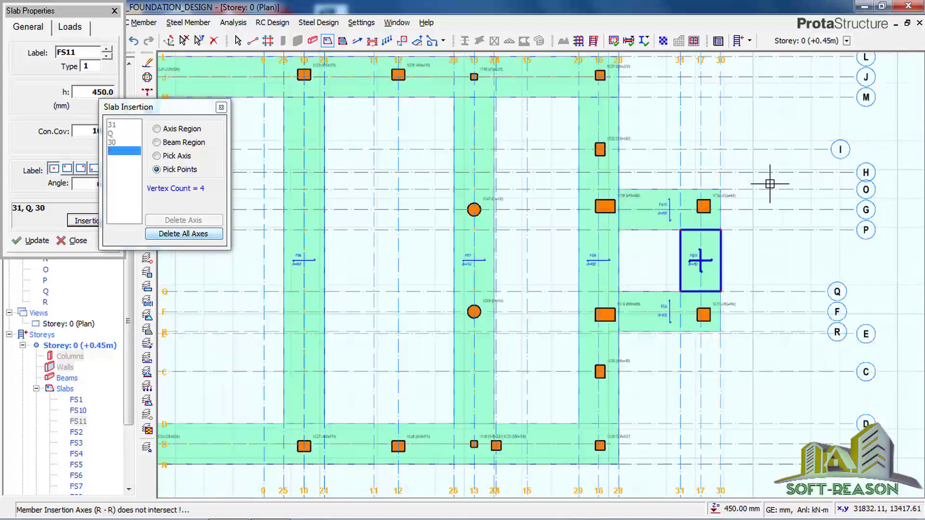
scroll(654, 313, down, 3)
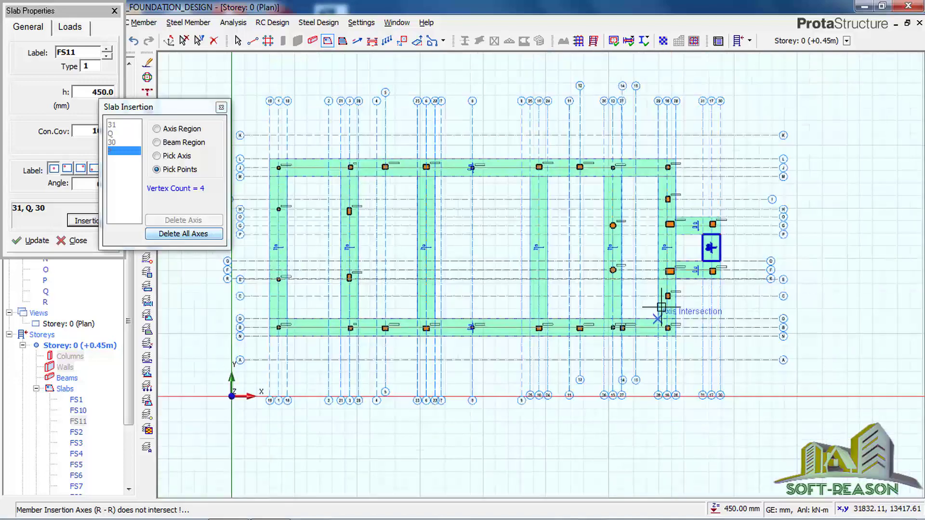
scroll(523, 308, up, 2)
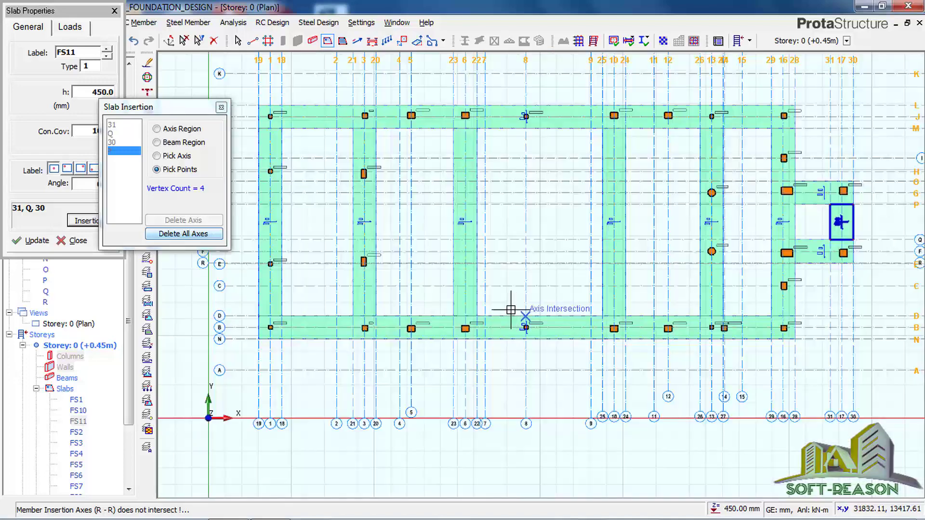
scroll(660, 308, down, 1)
scroll(655, 302, down, 2)
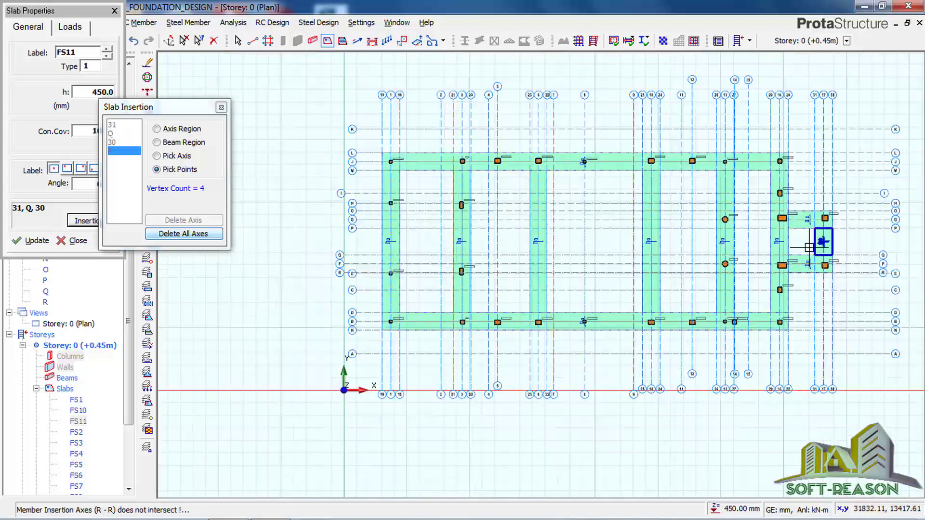
scroll(386, 214, up, 1)
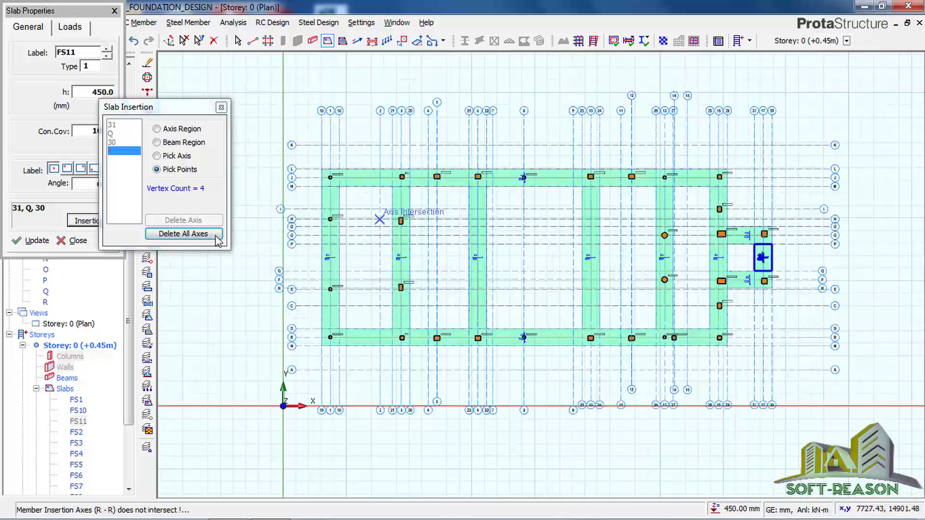
click(187, 235)
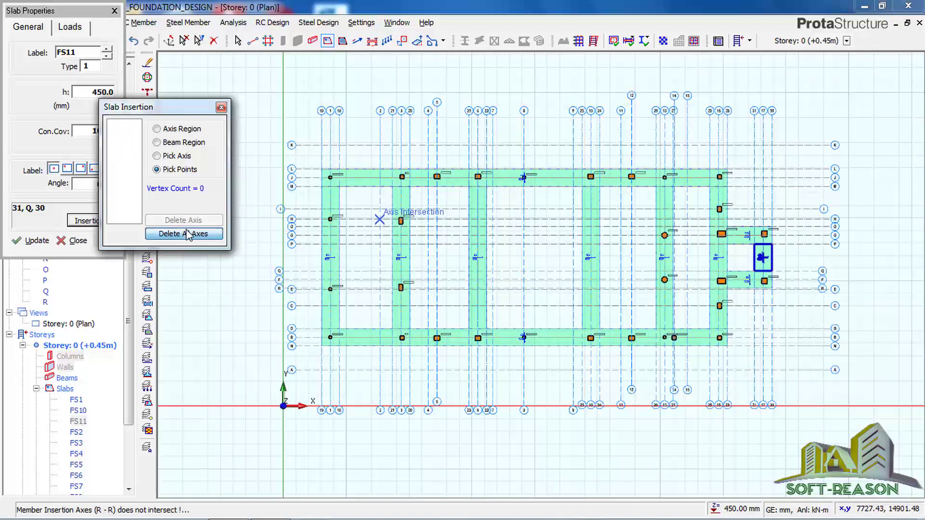
- Finish slab insertion by closing the slab settings, and collapse the Axes branch of the structure tree
click(221, 109)
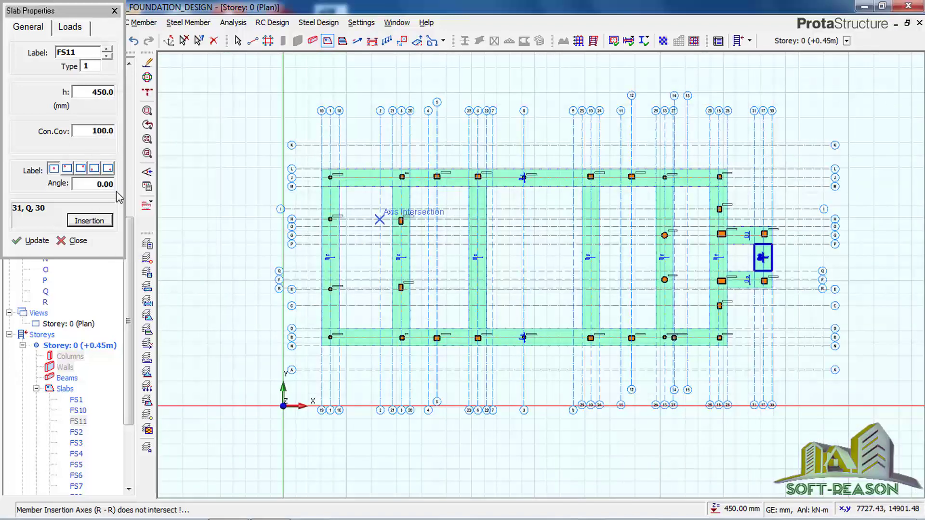
click(75, 240)
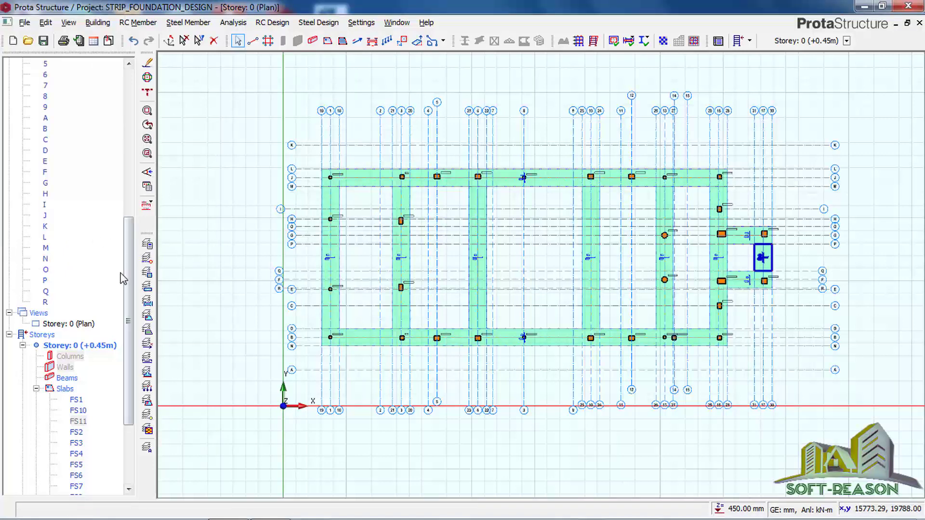
drag(128, 272, 129, 99)
click(9, 75)
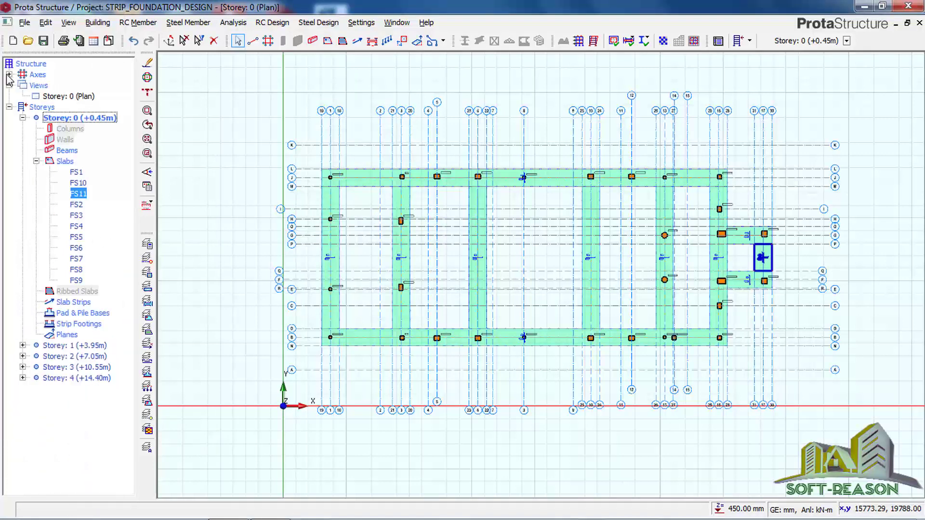
- Select the Storey 0 plan view in place of slab FS11, and save the project
click(84, 98)
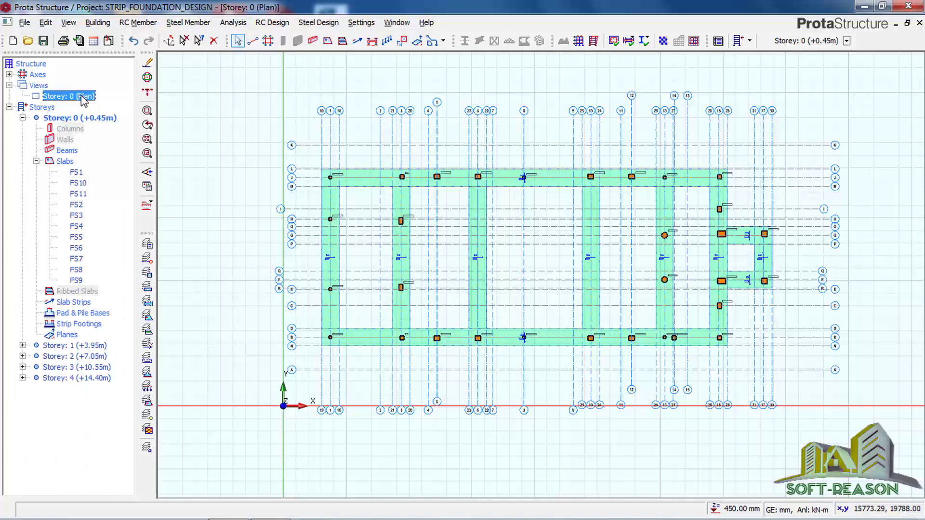
click(44, 40)
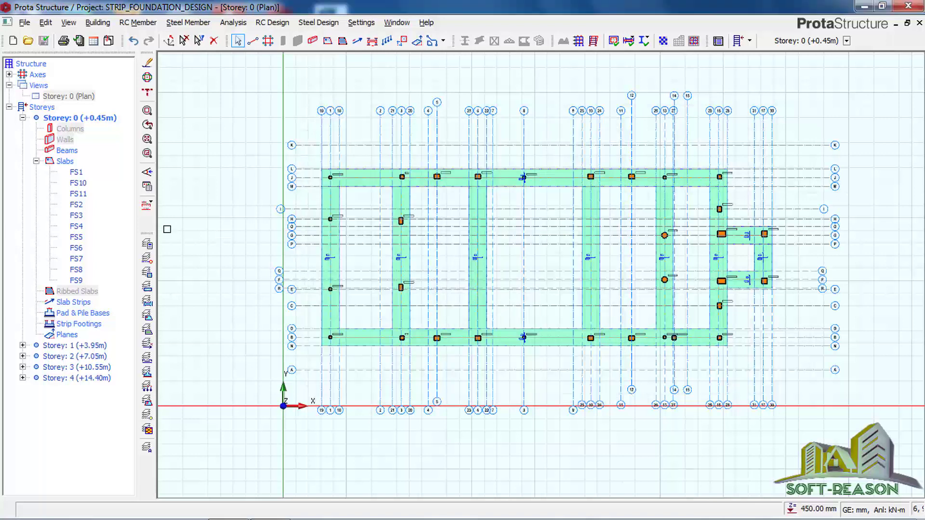
- Switch the Storey 0 plan view to 3D and examine the strip foundation slabs beneath the columns from several low angles
click(75, 97)
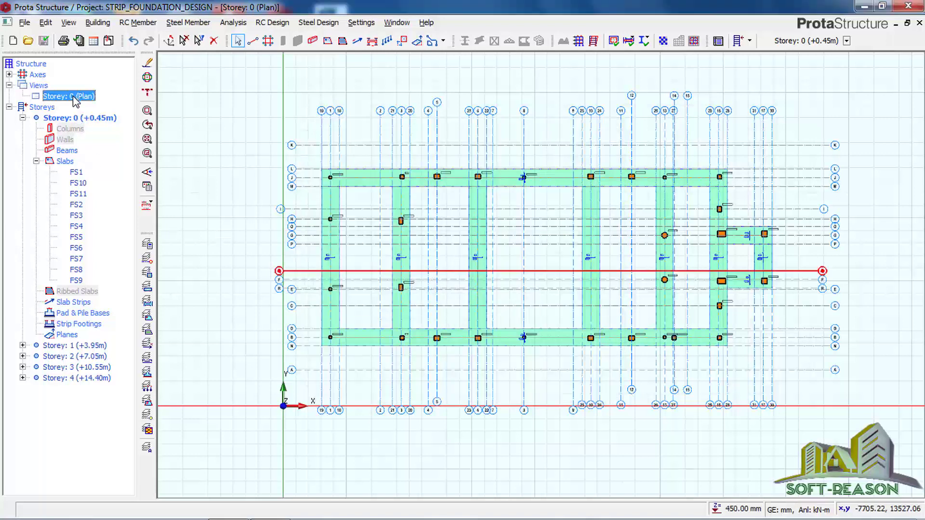
right_click(74, 96)
click(112, 117)
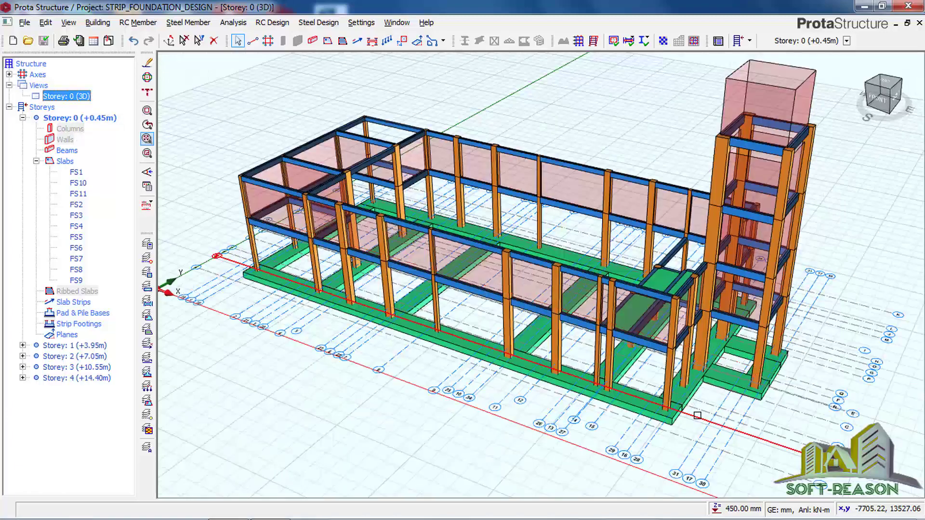
mouse_move(695, 401)
mouse_down()
mouse_move(548, 396)
mouse_move(542, 388)
mouse_move(690, 394)
mouse_move(733, 346)
mouse_up()
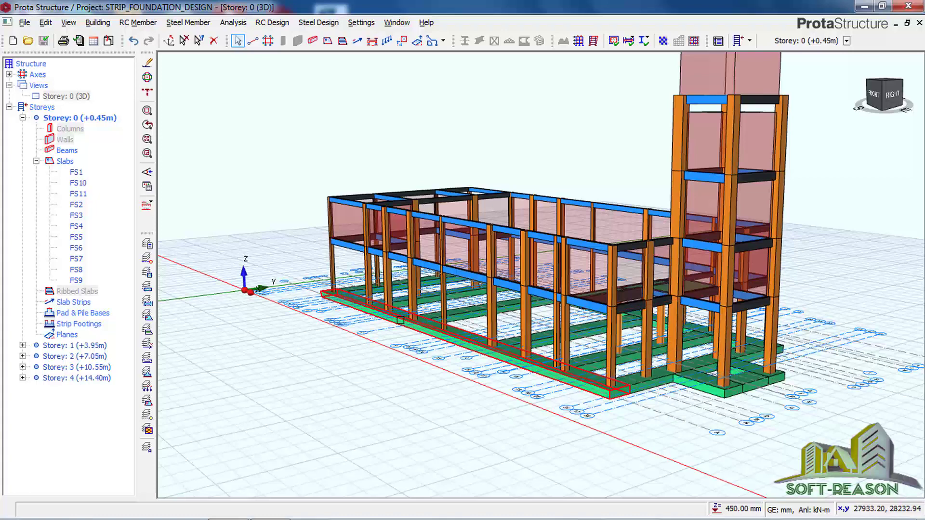
mouse_move(490, 354)
mouse_down()
mouse_move(491, 361)
mouse_move(368, 332)
mouse_move(528, 371)
mouse_move(600, 337)
mouse_move(499, 343)
mouse_up()
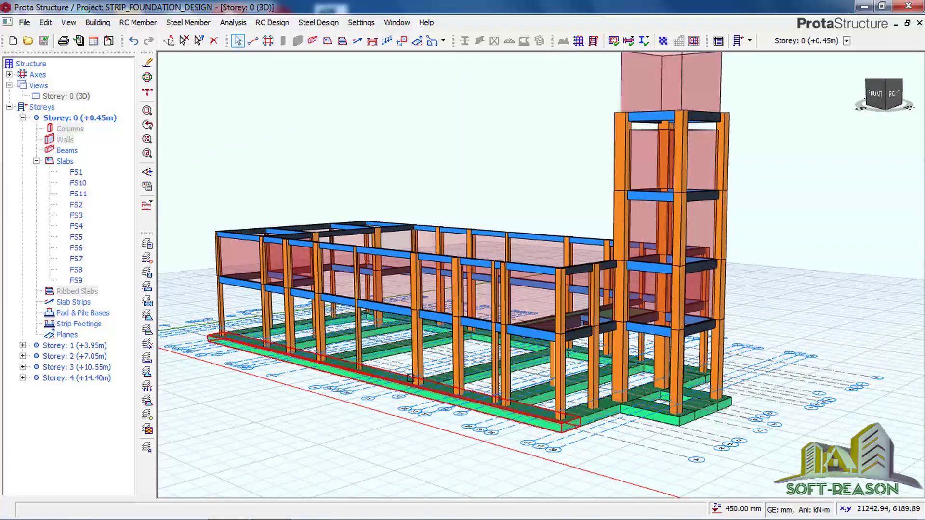
mouse_move(411, 377)
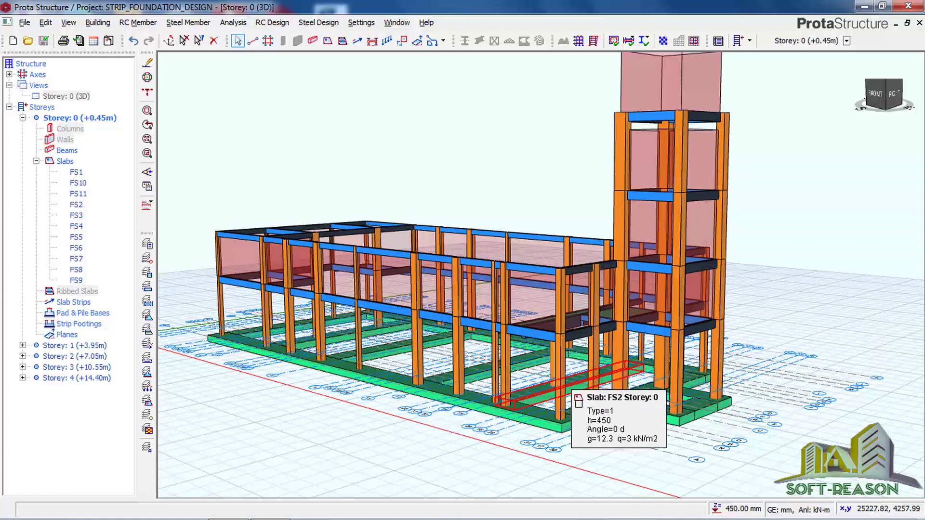